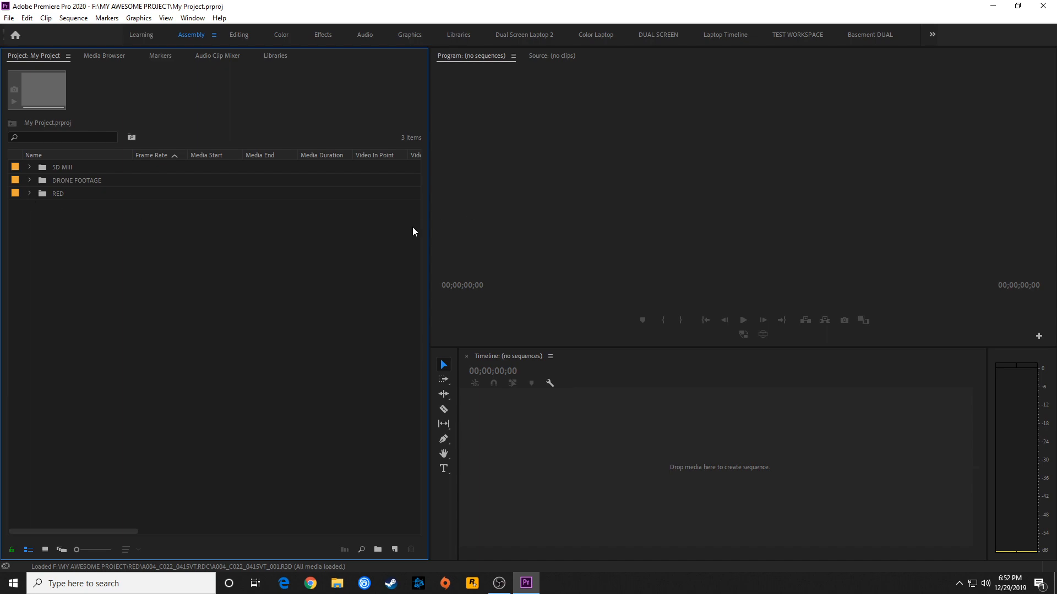
Expand the RED bin, open A004_C024_0415BN_001.R3D in the Source monitor and scrub through the footage
{"action": "left_click", "coordinate": [29, 193]}
{"action": "double_click", "coordinate": [78, 233]}
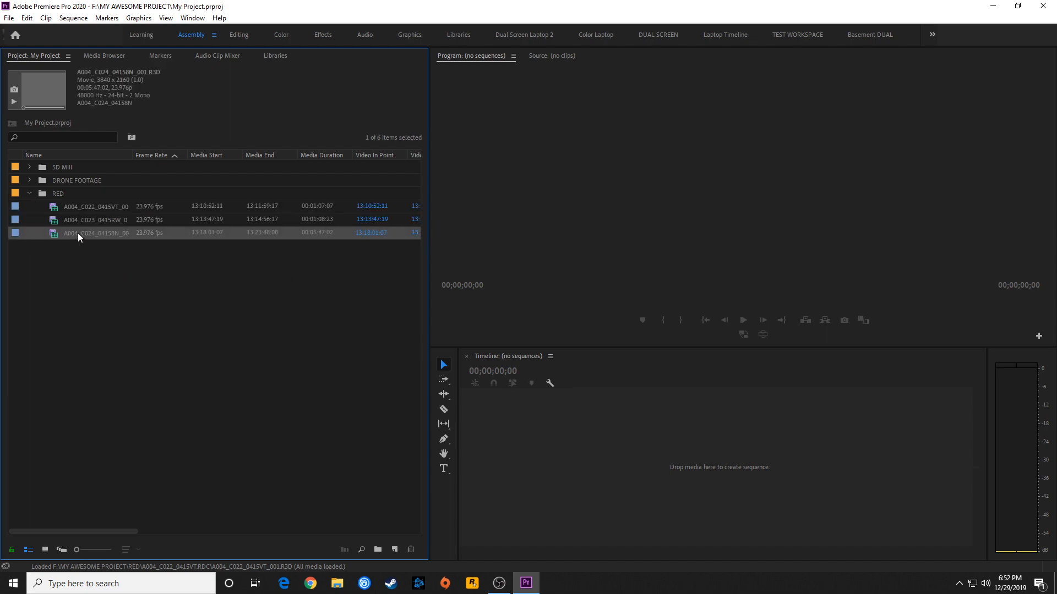
{"action": "left_click_drag", "start_coordinate": [580, 320], "coordinate": [867, 322]}
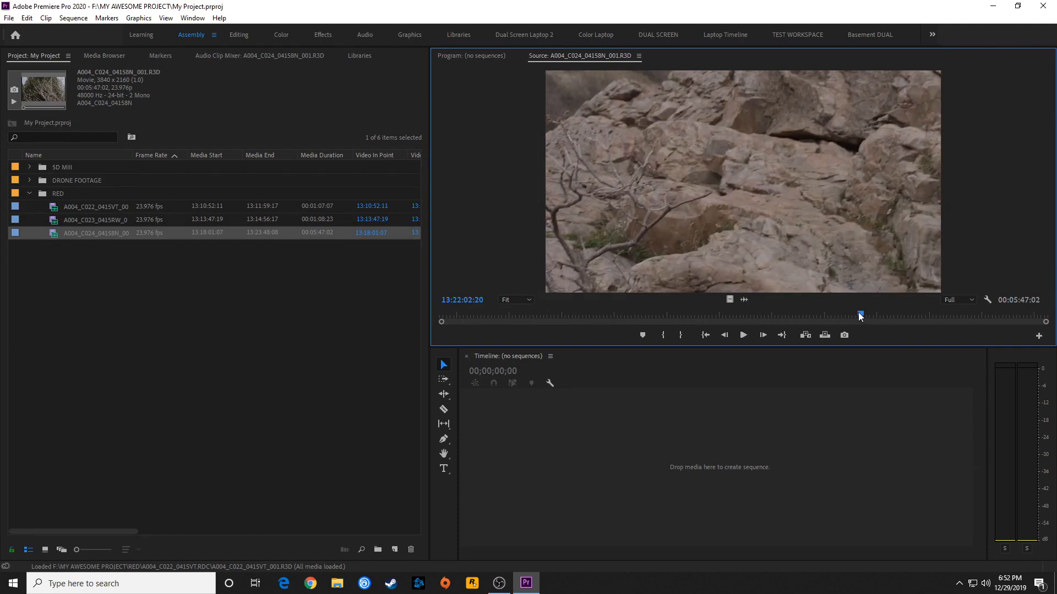
Widen the Name column to show full file names, inspect the three RED clips' properties and collapse the bin
{"action": "left_click_drag", "start_coordinate": [130, 154], "coordinate": [175, 158]}
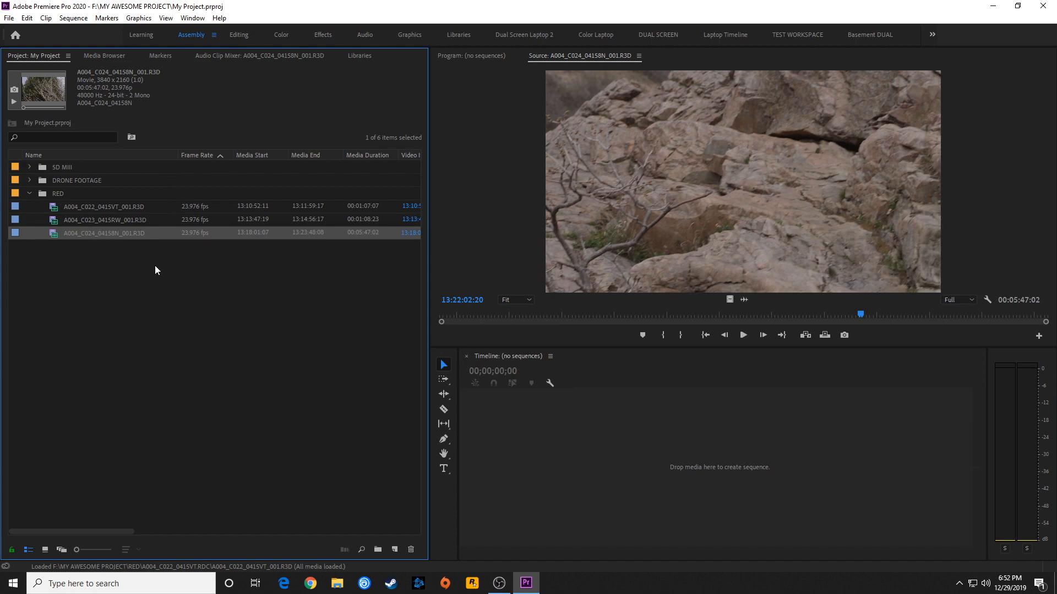
{"action": "left_click", "coordinate": [71, 207]}
{"action": "left_click", "coordinate": [78, 217]}
{"action": "left_click", "coordinate": [93, 233]}
{"action": "left_click", "coordinate": [29, 194]}
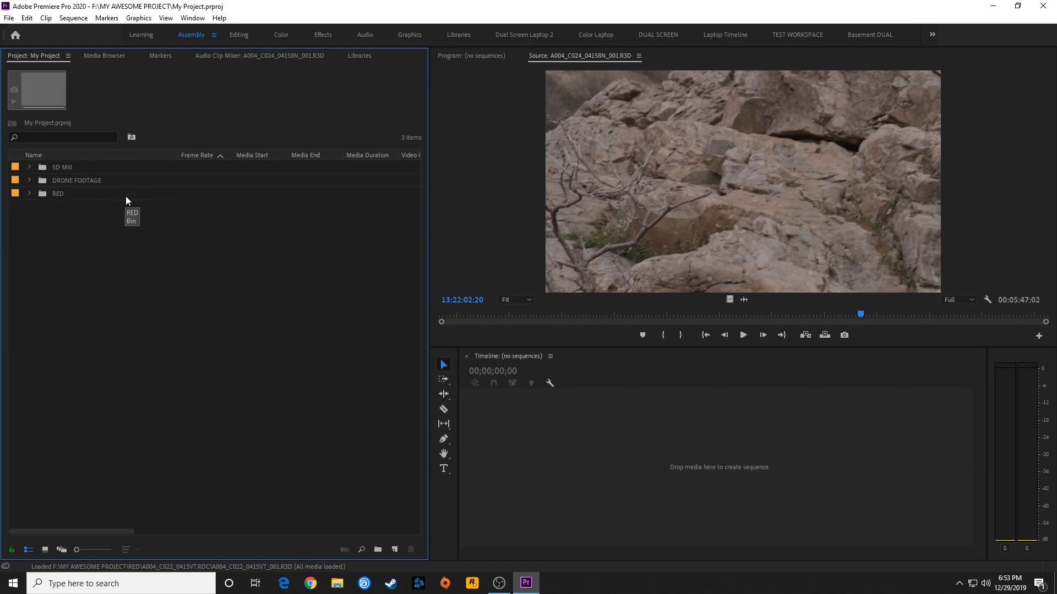
Expand the 5D MIII and DRONE FOOTAGE bins and inspect the properties of the three DJI clips
{"action": "left_click", "coordinate": [29, 167]}
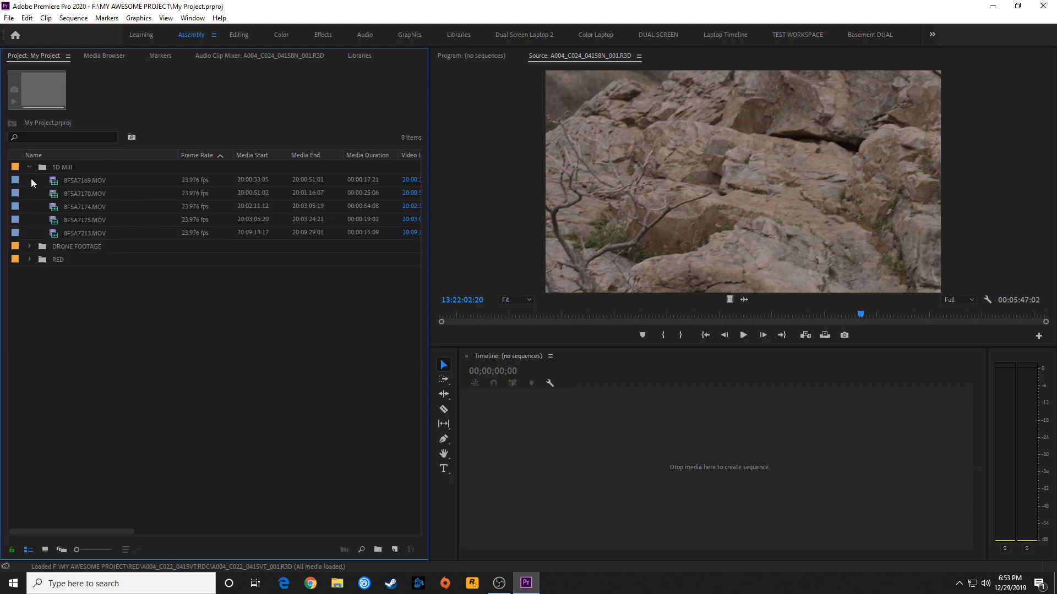
{"action": "left_click", "coordinate": [47, 167]}
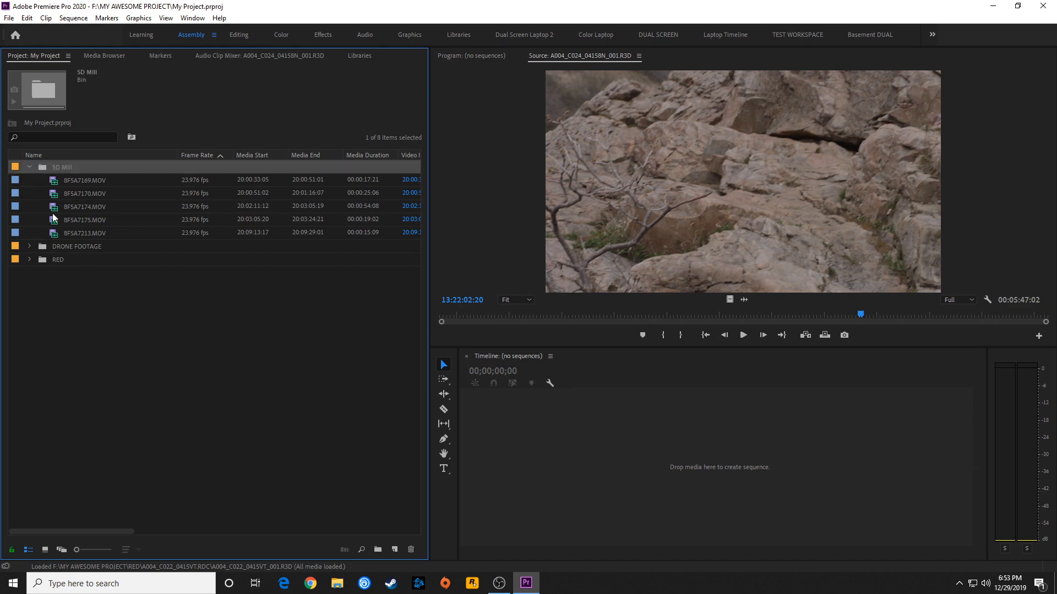
{"action": "left_click", "coordinate": [29, 246]}
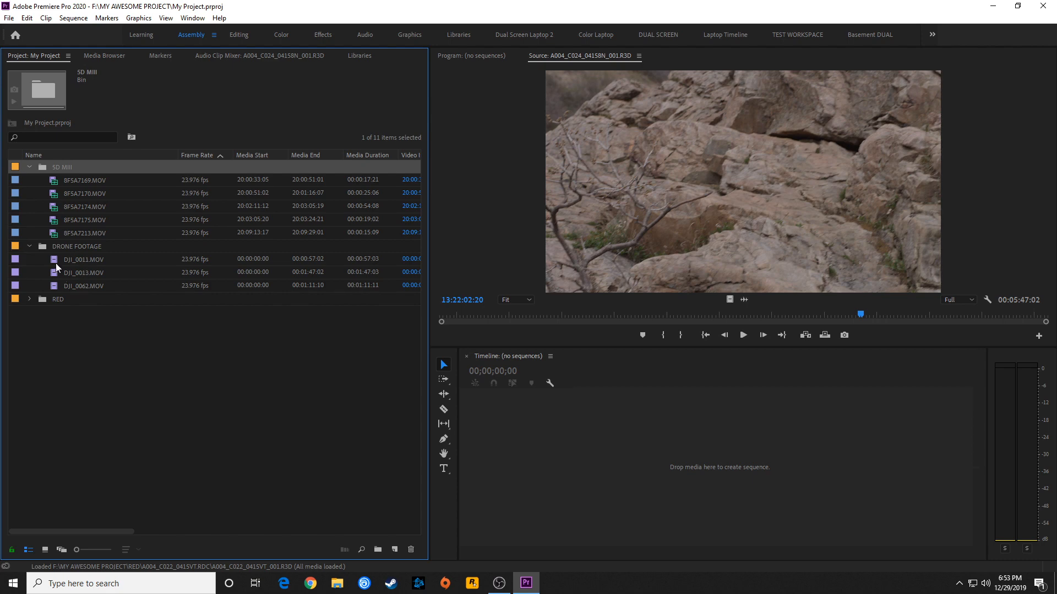
{"action": "left_click", "coordinate": [55, 263]}
{"action": "left_click", "coordinate": [52, 273]}
{"action": "key", "text": "Down"}
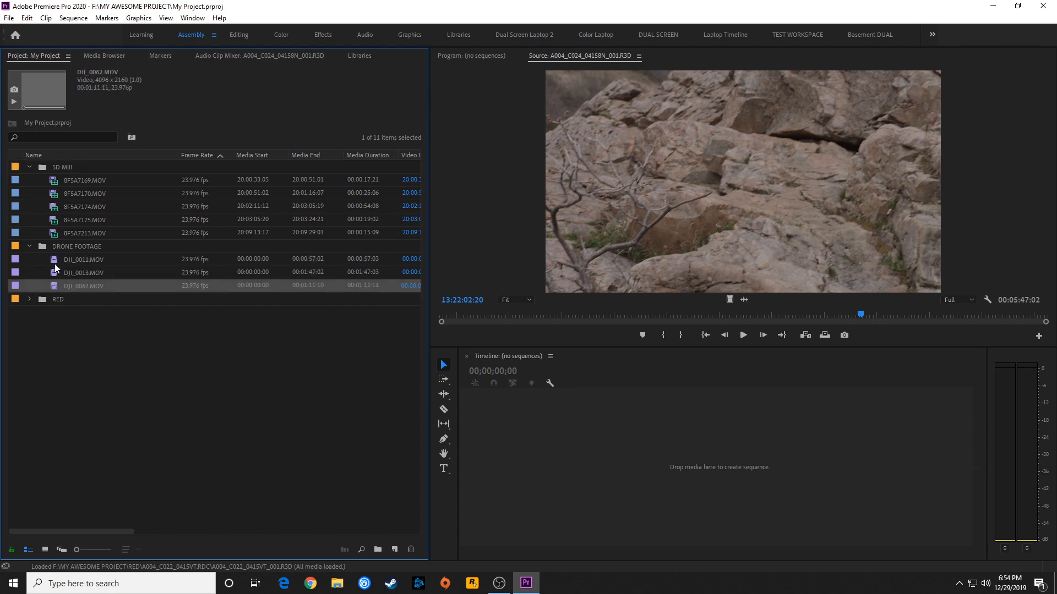
{"action": "left_click", "coordinate": [55, 264]}
{"action": "left_click", "coordinate": [51, 272]}
{"action": "left_click", "coordinate": [53, 285]}
Expand the RED bin again and inspect the frame size and frame rate of each R3D clip
{"action": "left_click", "coordinate": [29, 299]}
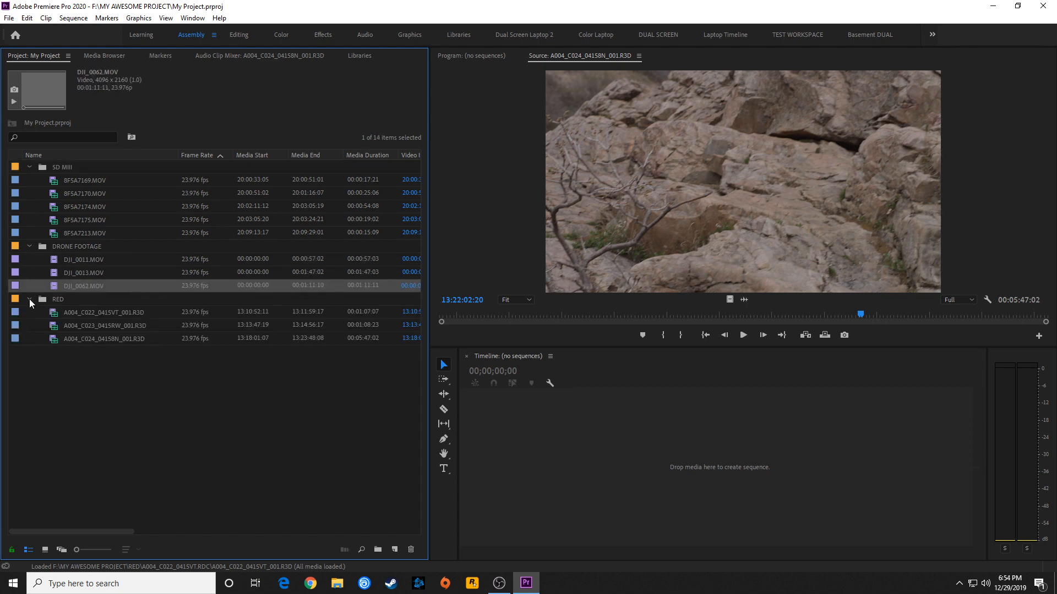
{"action": "left_click", "coordinate": [60, 312]}
{"action": "left_click", "coordinate": [95, 330]}
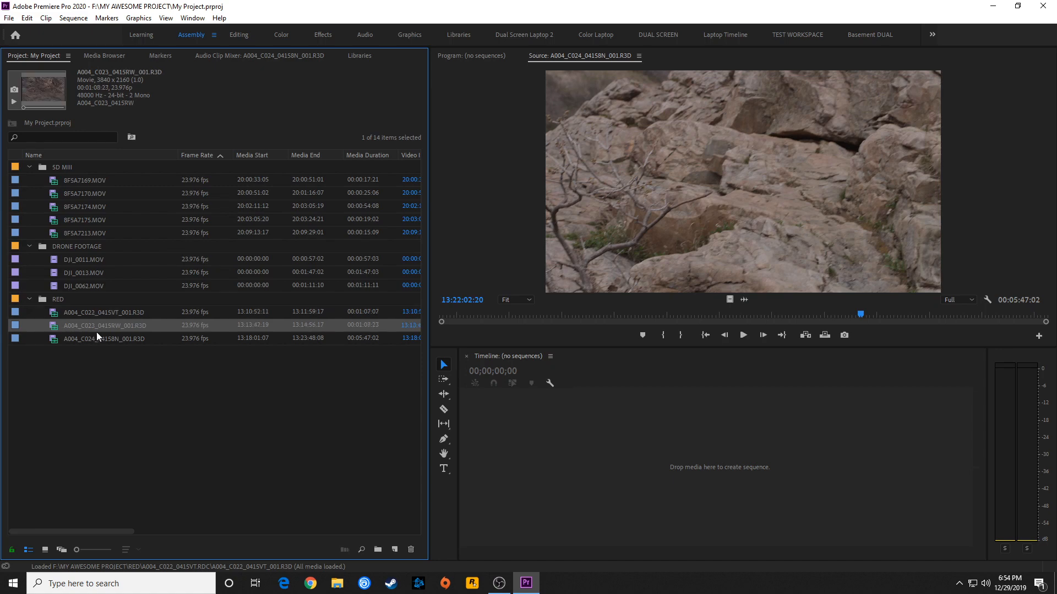
{"action": "left_click", "coordinate": [97, 334]}
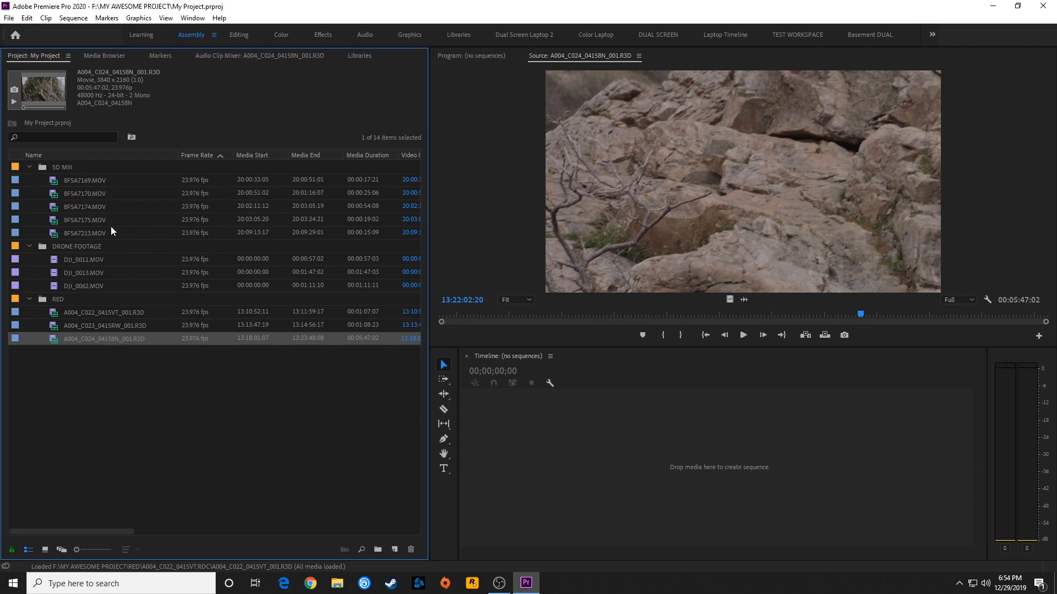
Open Calculator to work out the first 5D MIII clip's aspect ratio as 1920 ÷ 1080, and return to Premiere Pro
{"action": "left_click", "coordinate": [73, 180]}
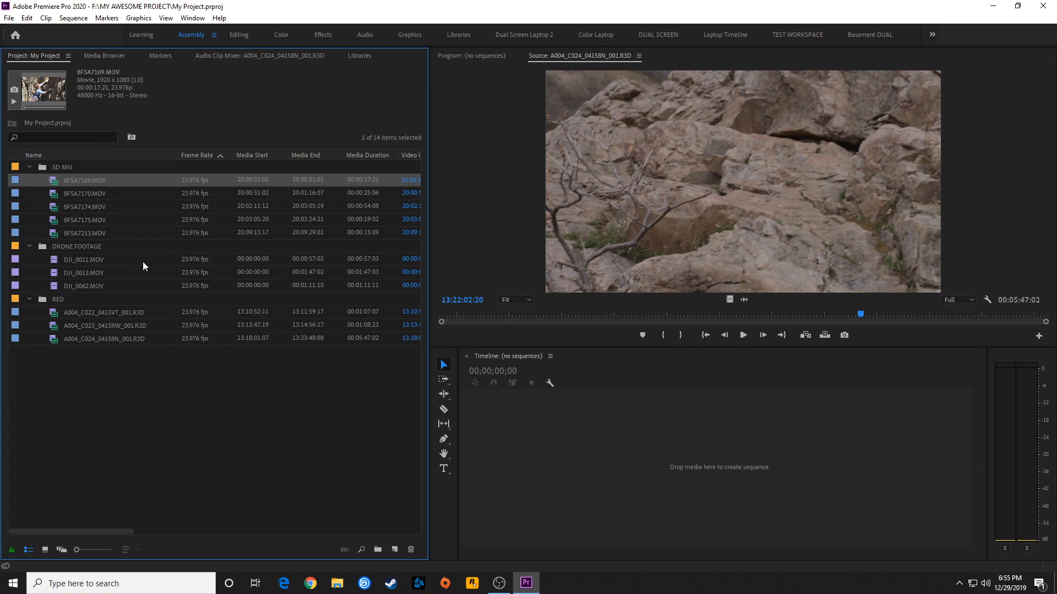
{"action": "key", "text": "super"}
{"action": "type", "text": "cal"}
{"action": "key", "text": "Return"}
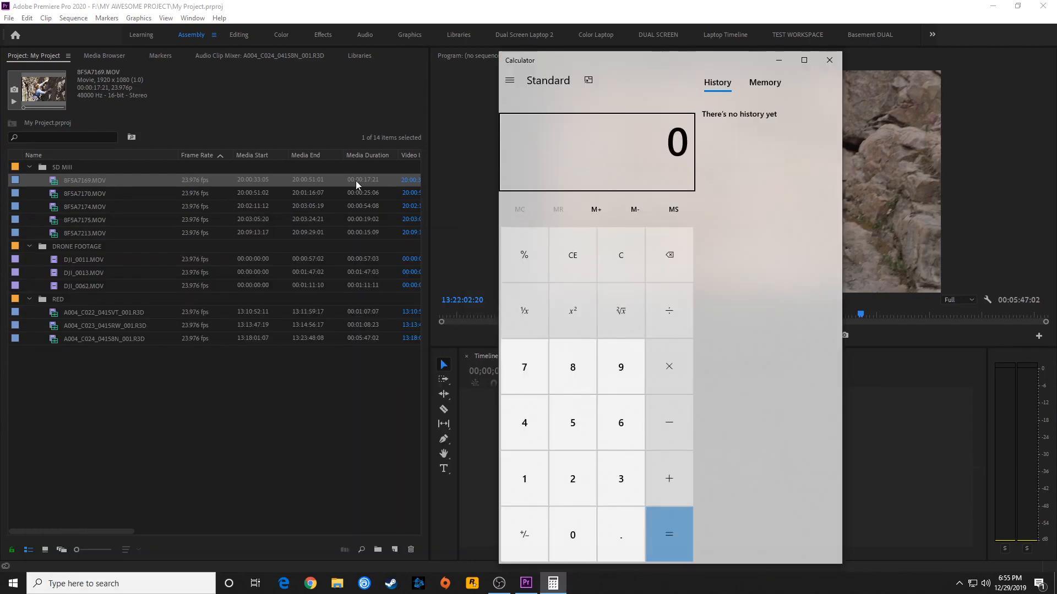
{"action": "type", "text": "1920"}
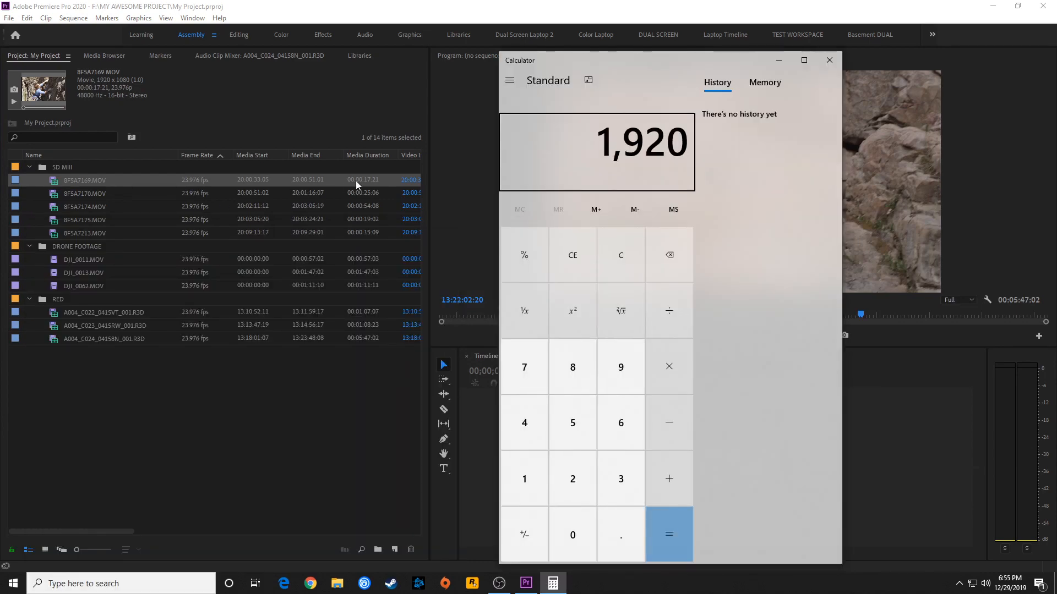
{"action": "type", "text": "/10"}
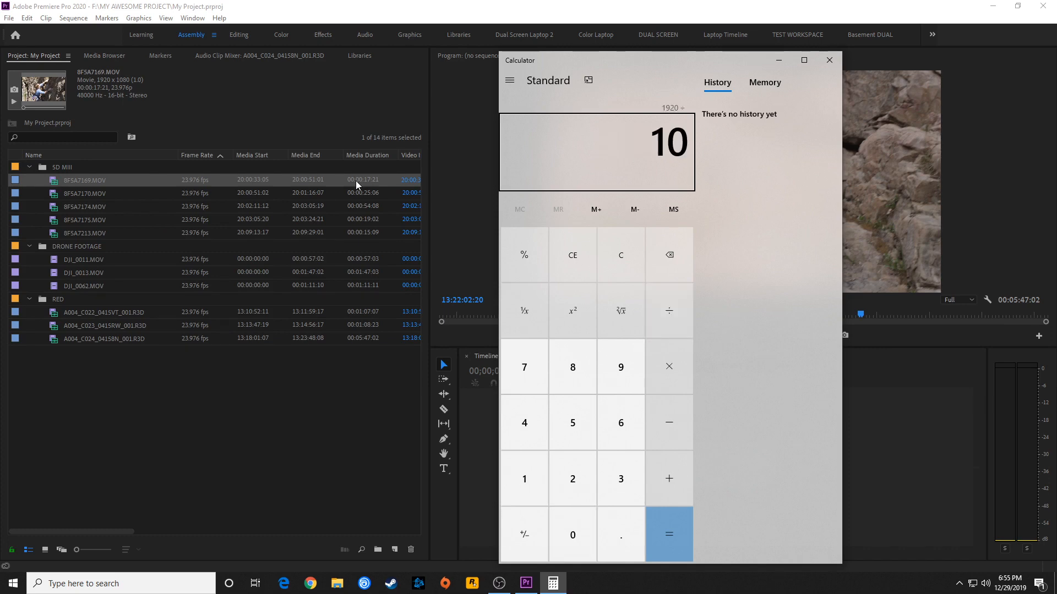
{"action": "type", "text": "80"}
{"action": "key", "text": "Return"}
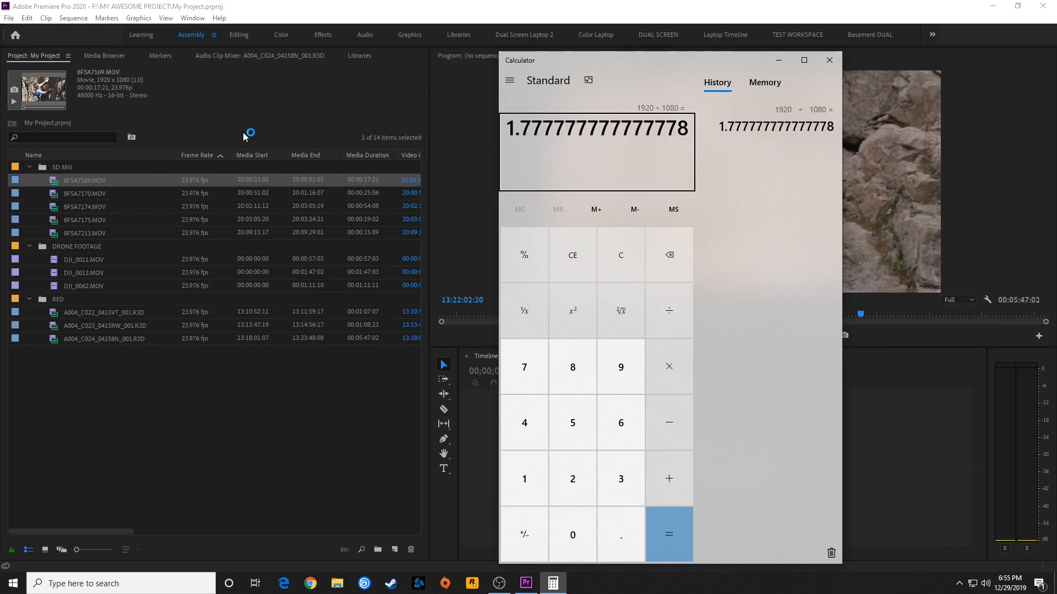
{"action": "key", "text": "alt+Tab"}
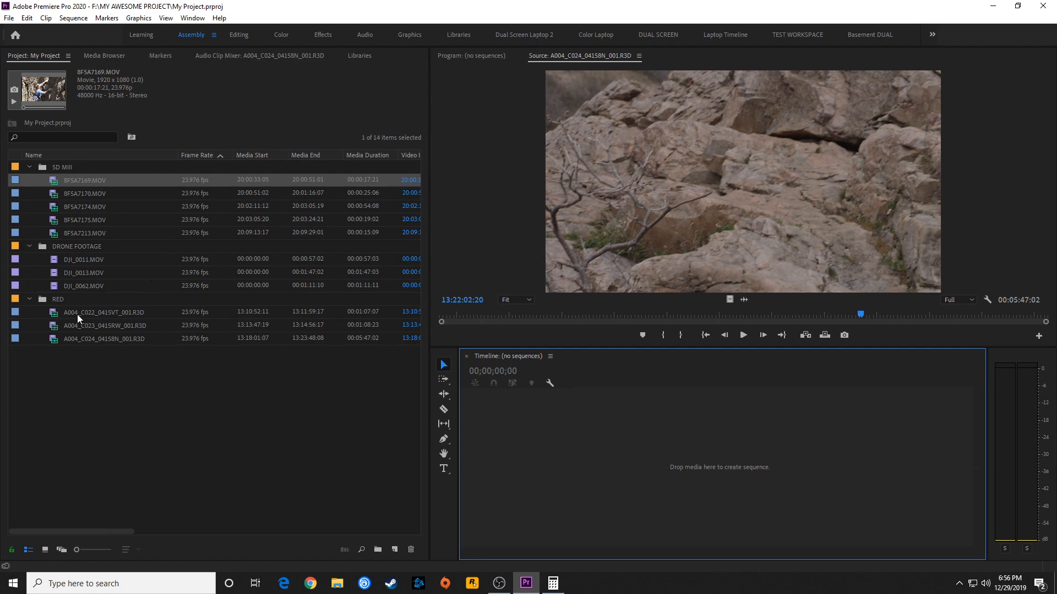
Calculate the aspect ratio of DJI_0011.MOV as 4096 ÷ 2160 in Calculator, highlight the result's leading digits and minimize Calculator
{"action": "left_click", "coordinate": [72, 259]}
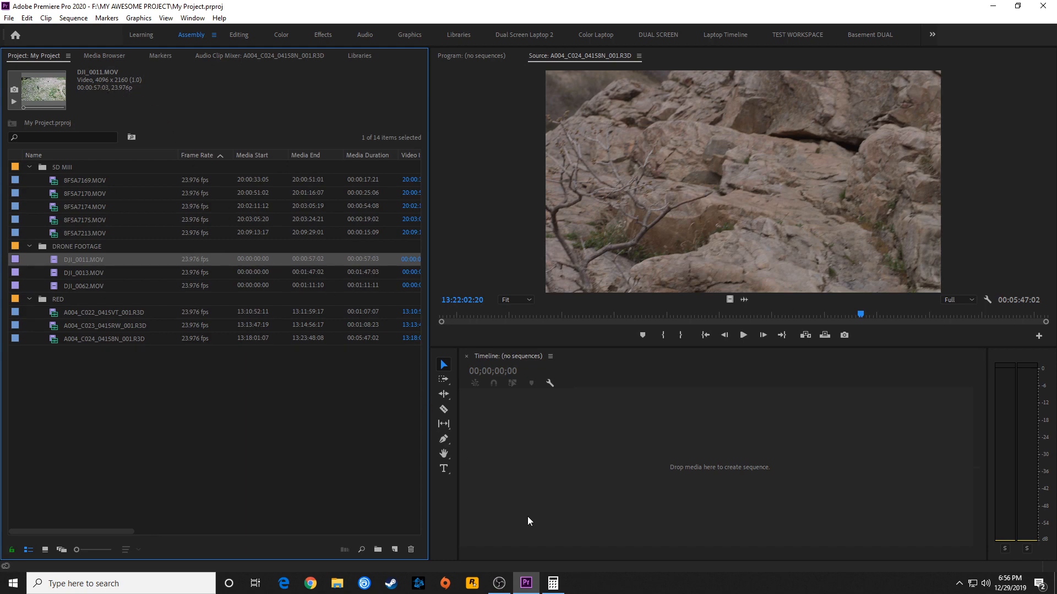
{"action": "left_click", "coordinate": [553, 583]}
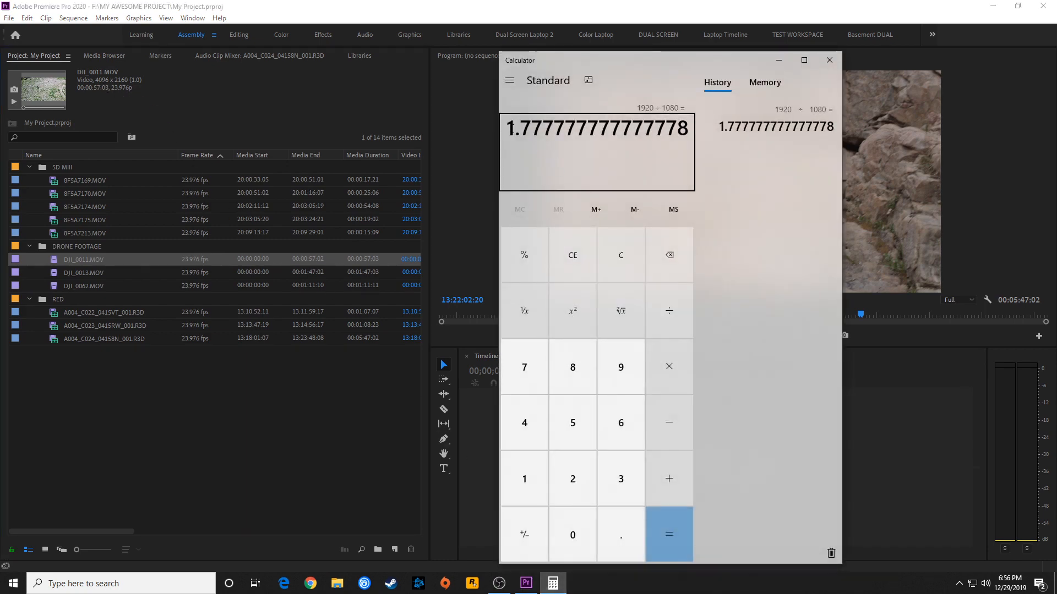
{"action": "type", "text": "4096"}
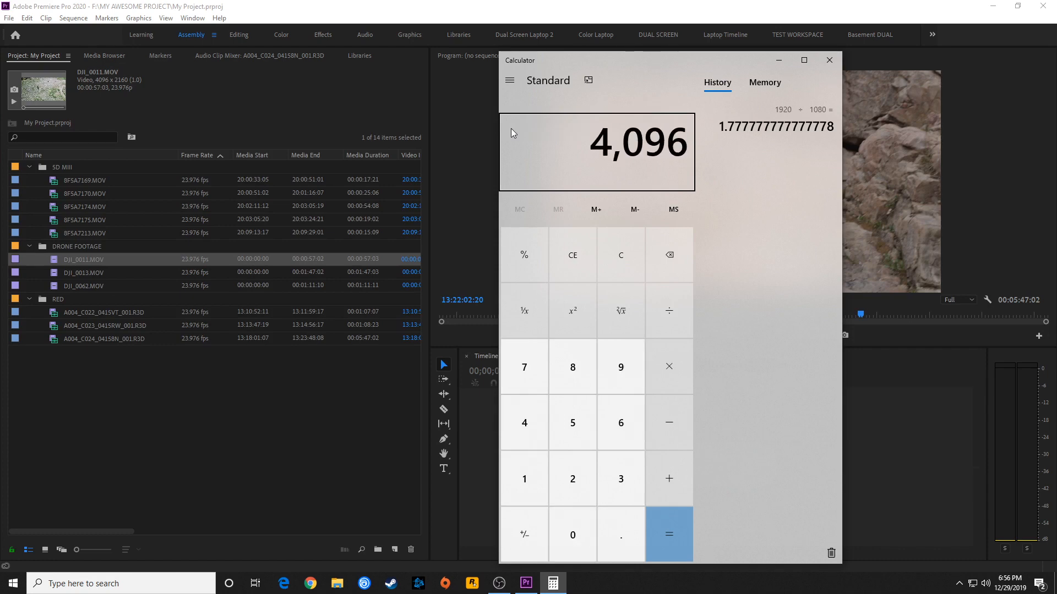
{"action": "type", "text": "/210"}
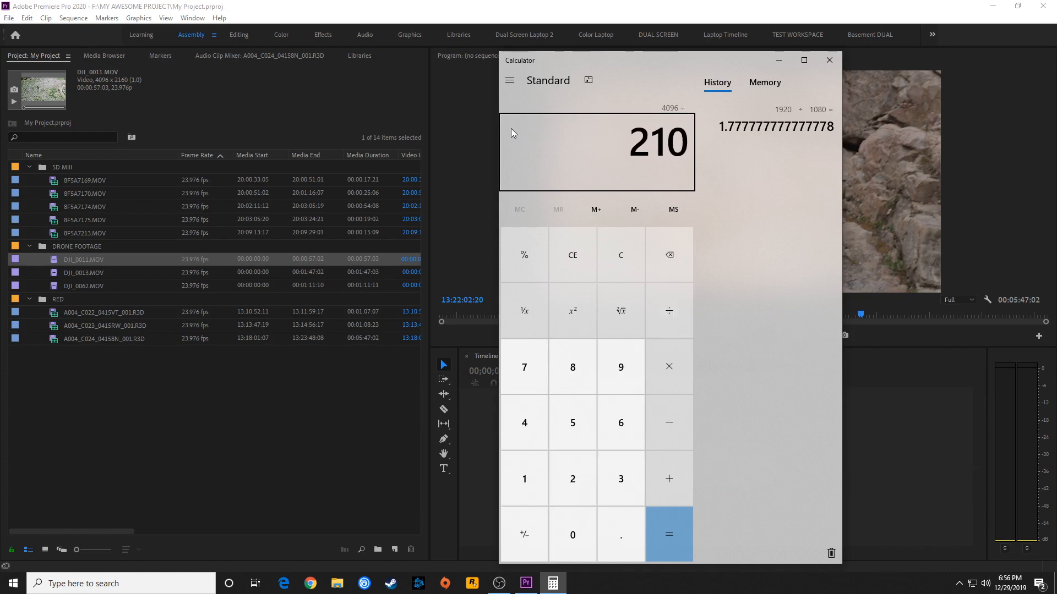
{"action": "type", "text": "0"}
{"action": "key", "text": "Return"}
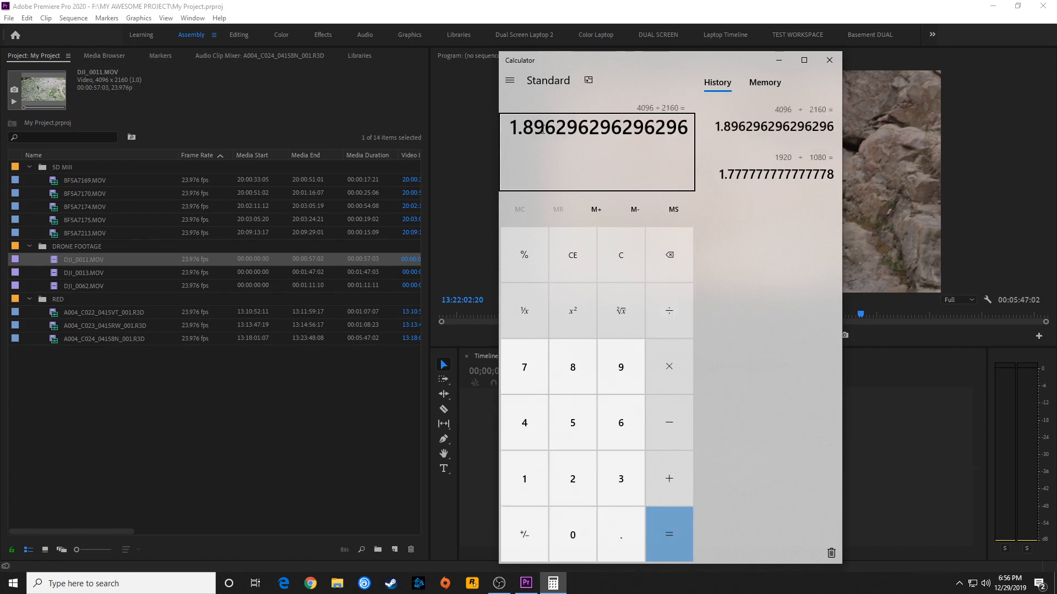
{"action": "left_click_drag", "start_coordinate": [542, 129], "coordinate": [510, 130]}
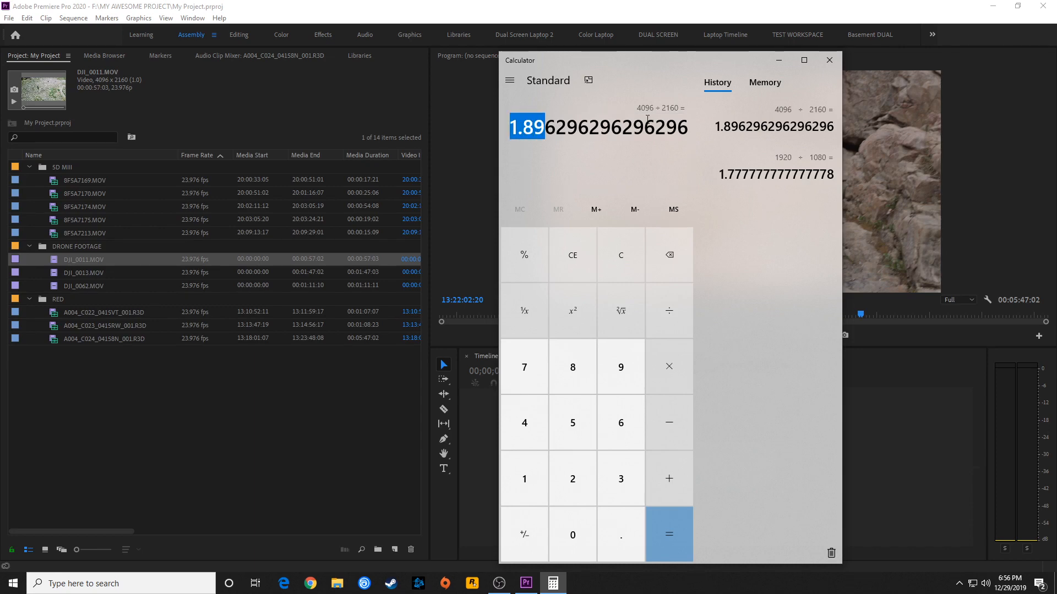
{"action": "left_click", "coordinate": [773, 62]}
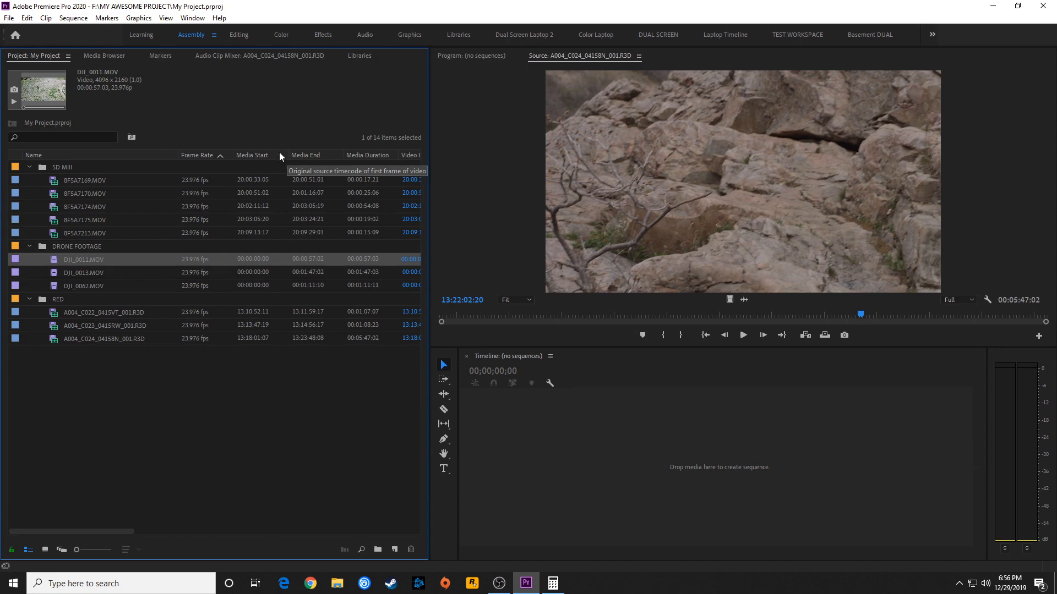
Open DJI_0011.MOV in the Source monitor, recheck its calculated ratio and compare its frame size with the first 5D MIII clip
{"action": "double_click", "coordinate": [53, 264]}
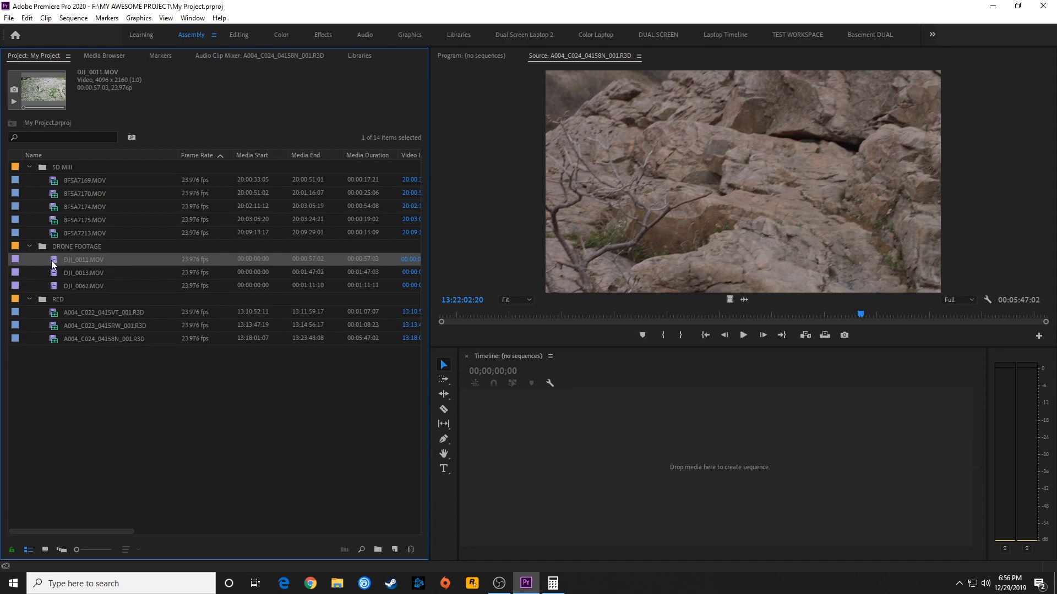
{"action": "left_click", "coordinate": [552, 584]}
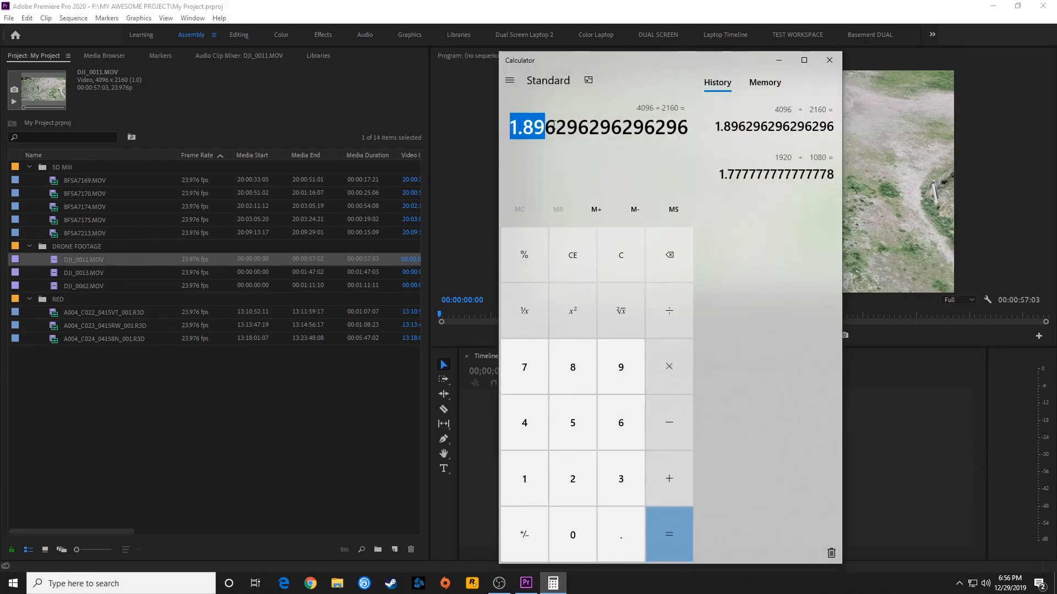
{"action": "left_click", "coordinate": [159, 376]}
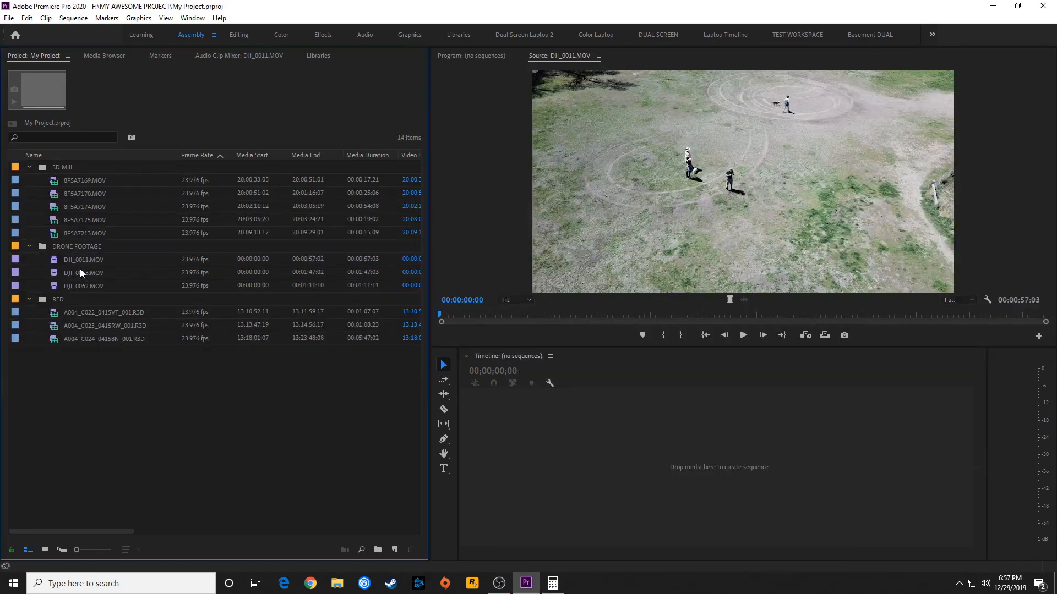
{"action": "left_click", "coordinate": [88, 180]}
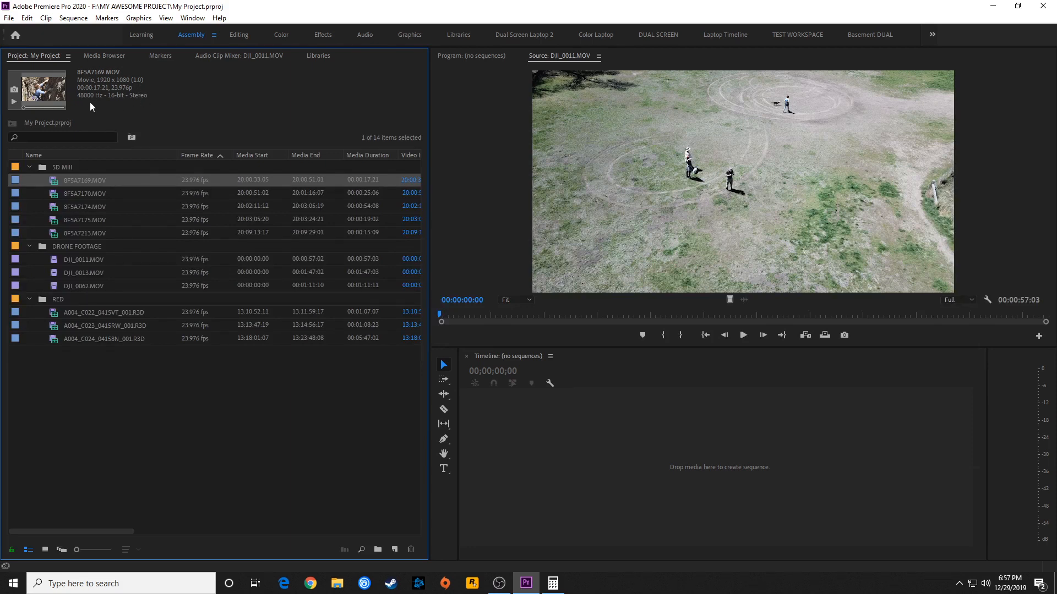
{"action": "left_click", "coordinate": [75, 263]}
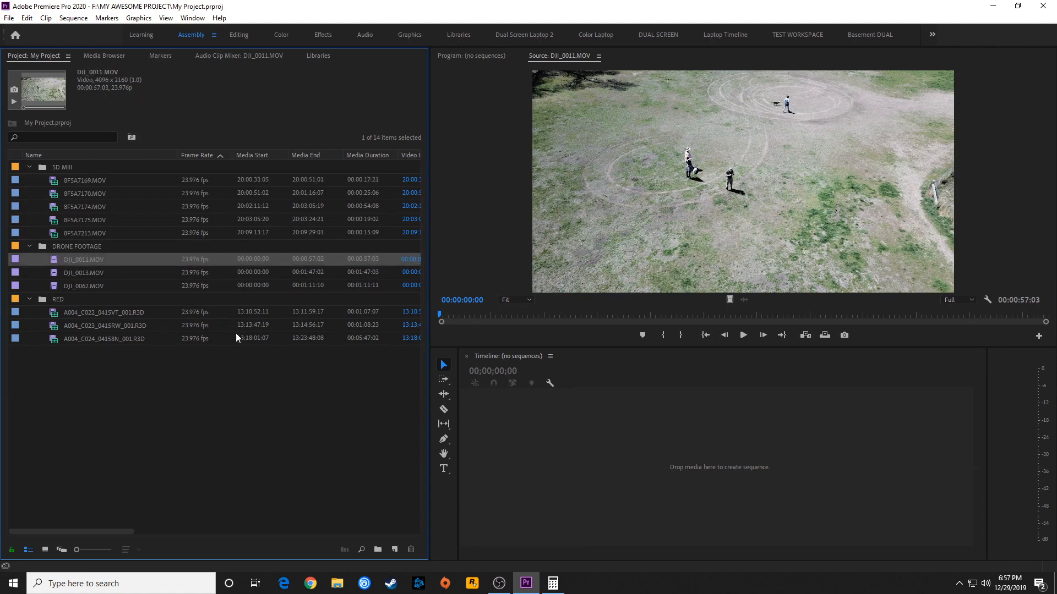
Calculate the aspect ratio of A004_C022_0415VT_001.R3D as 3840 ÷ 2160 in Calculator, and recheck the first 5D MIII clip's frame size
{"action": "left_click", "coordinate": [104, 314]}
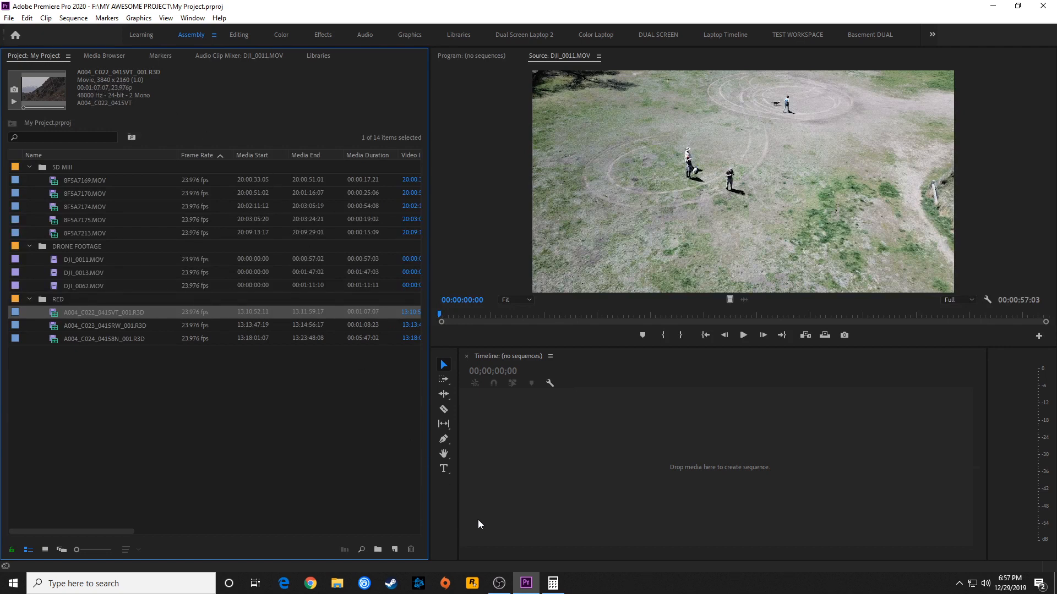
{"action": "left_click", "coordinate": [553, 586]}
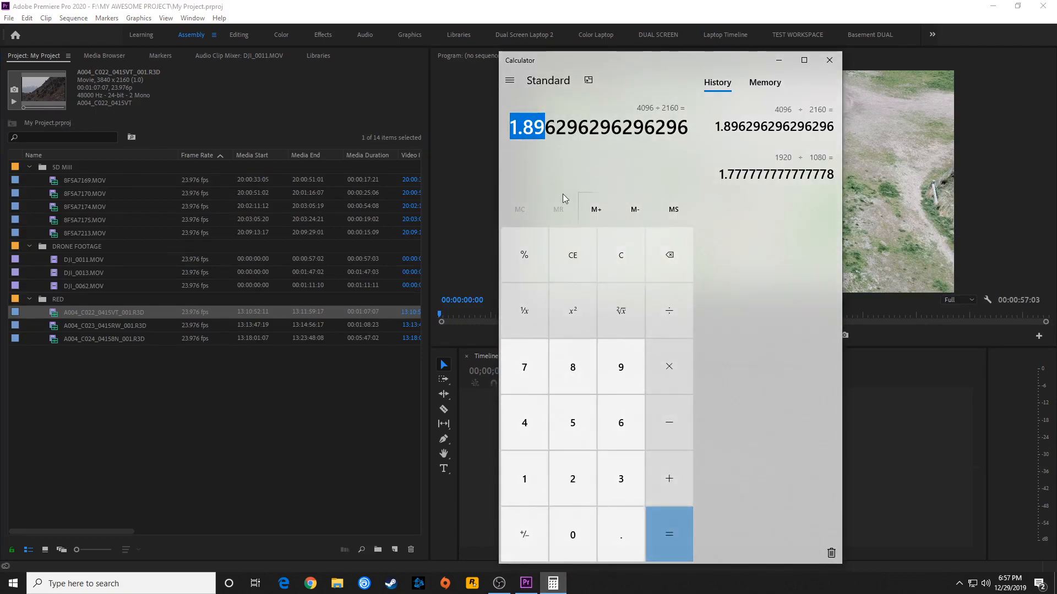
{"action": "type", "text": "3840"}
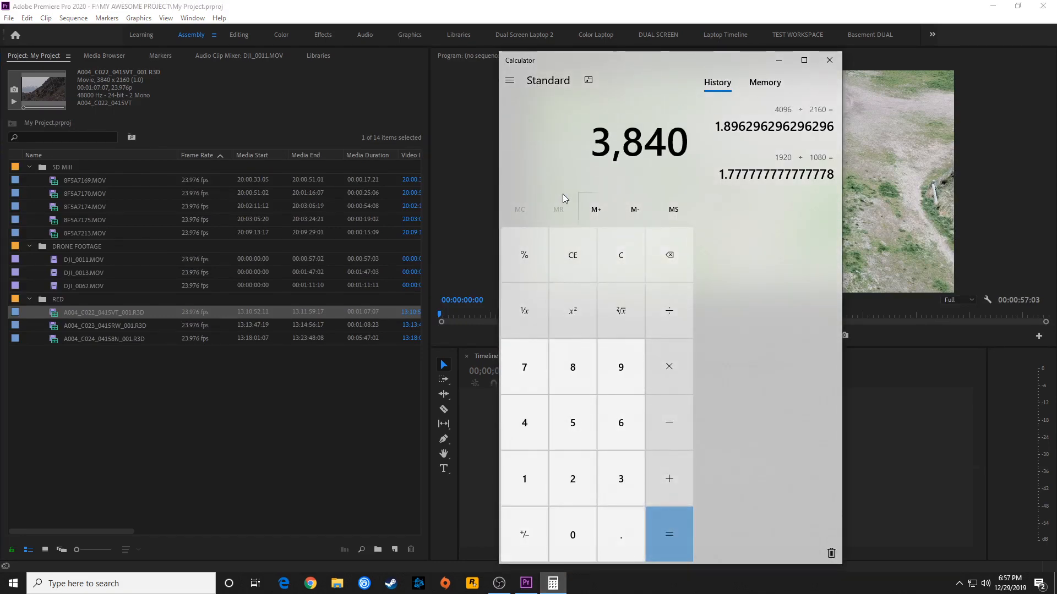
{"action": "type", "text": "/21"}
{"action": "type", "text": "60"}
{"action": "key", "text": "Return"}
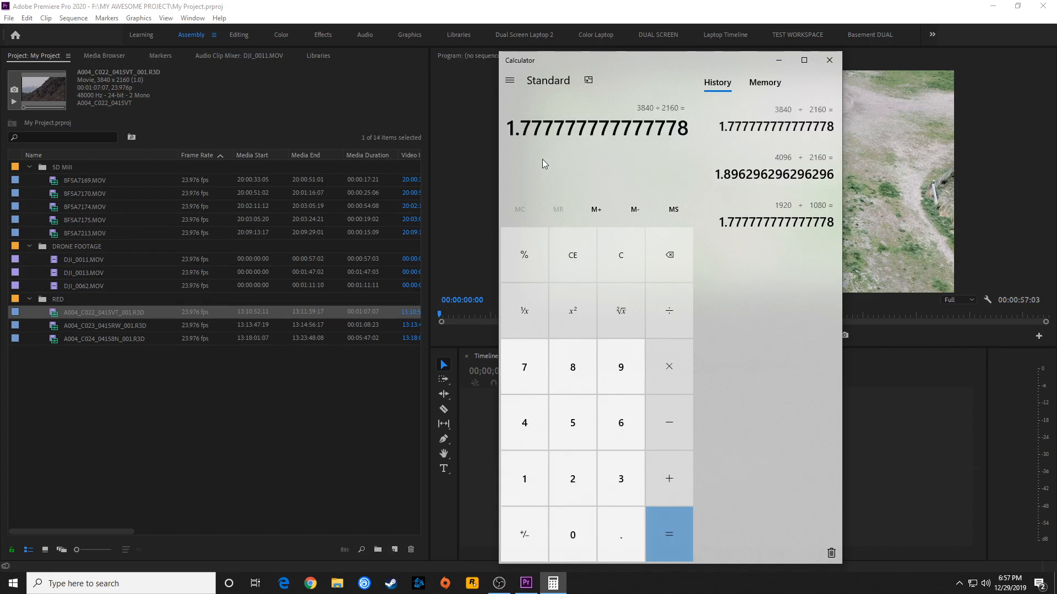
{"action": "left_click", "coordinate": [453, 207]}
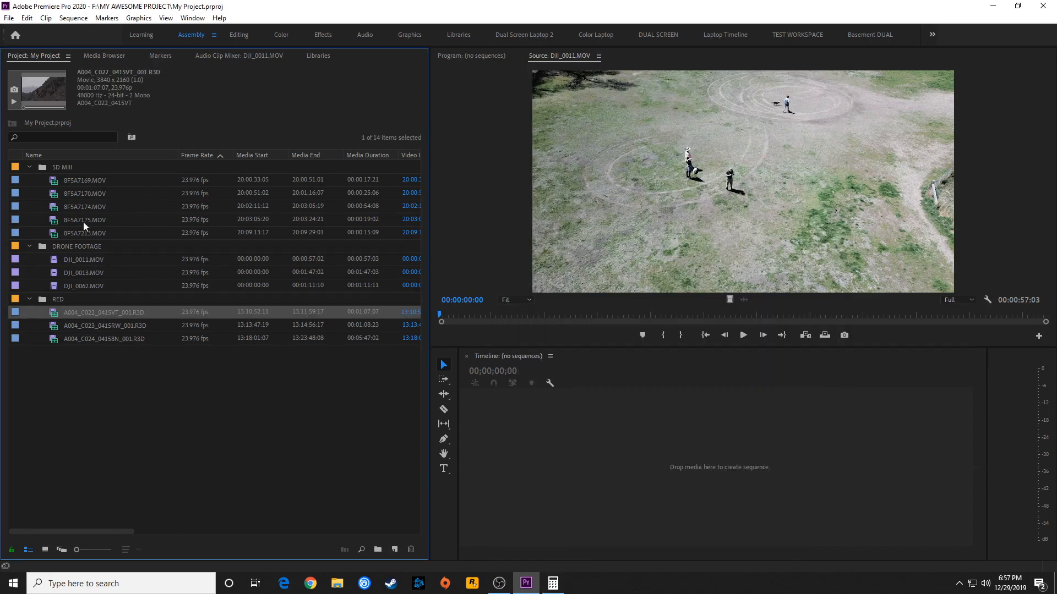
{"action": "left_click", "coordinate": [89, 180]}
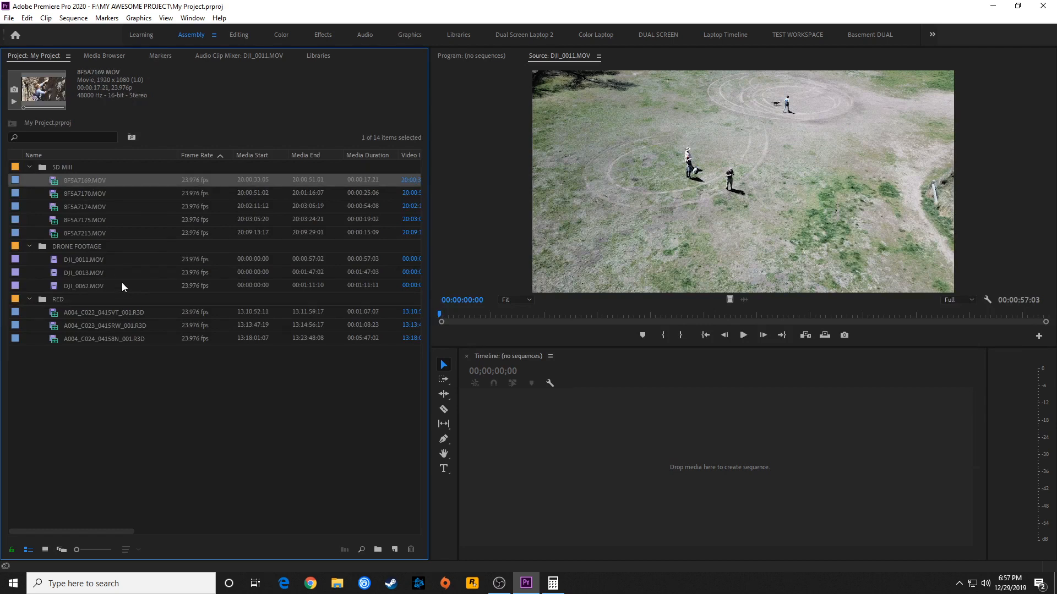
Compare the frame sizes of DJI_0011.MOV, 8F5A7169.MOV and A004_C022_0415VT_001.R3D in the project
{"action": "left_click", "coordinate": [83, 261]}
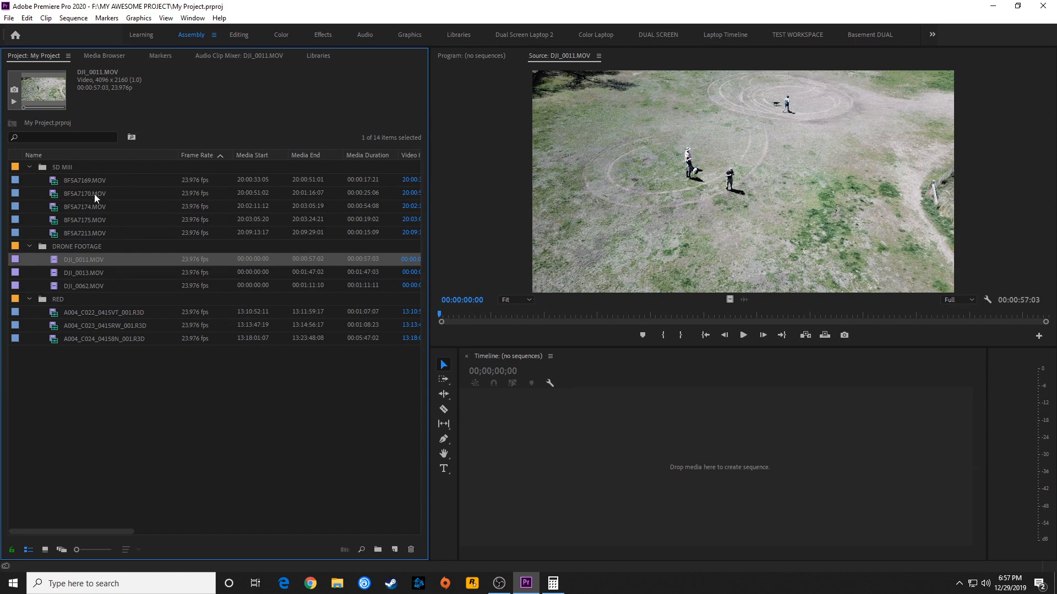
{"action": "left_click", "coordinate": [80, 183]}
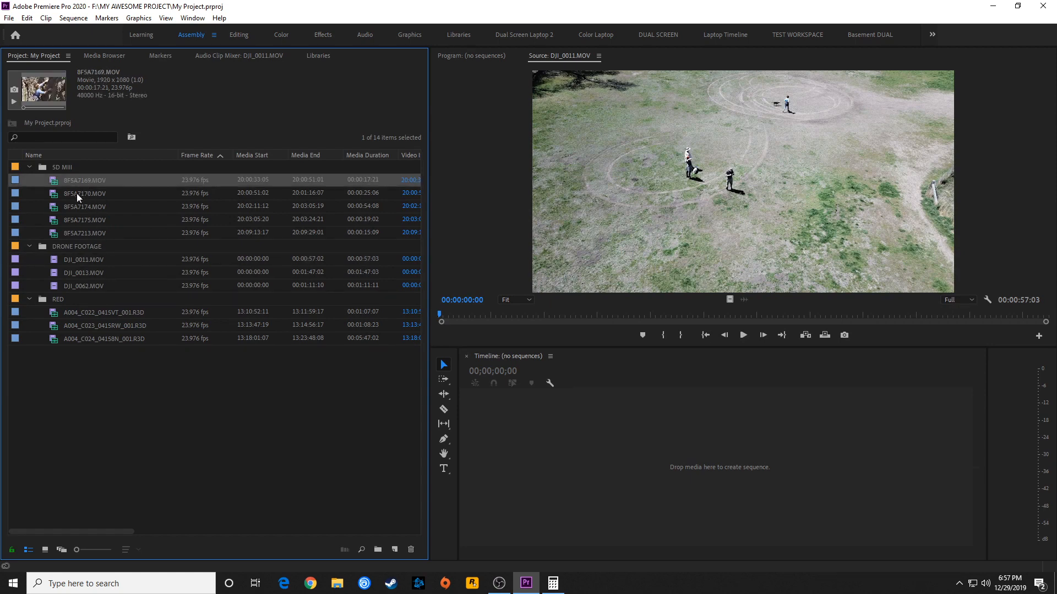
{"action": "left_click", "coordinate": [74, 248]}
{"action": "left_click", "coordinate": [85, 311]}
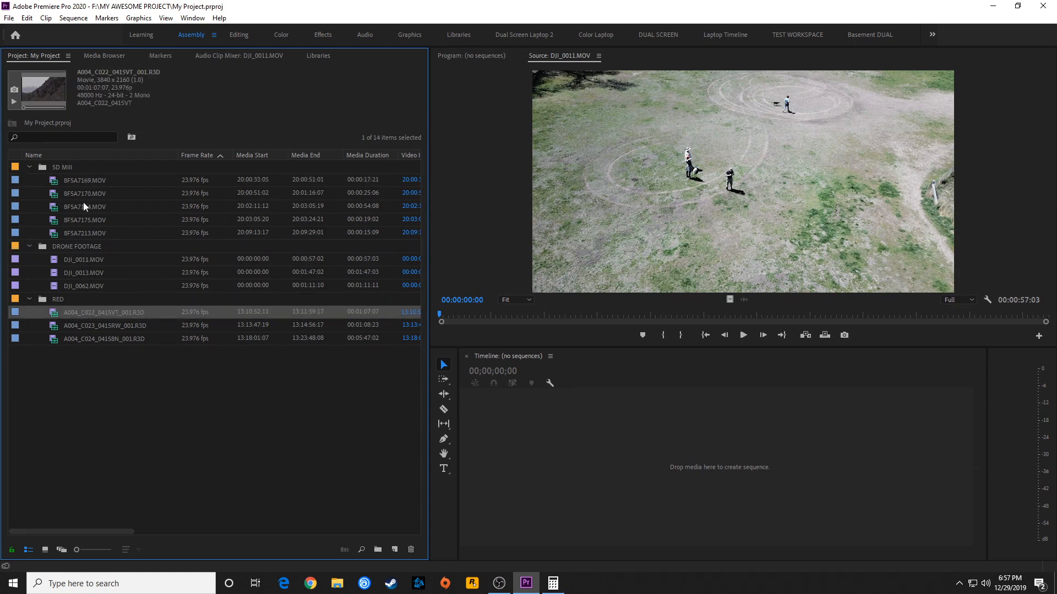
{"action": "left_click", "coordinate": [87, 182]}
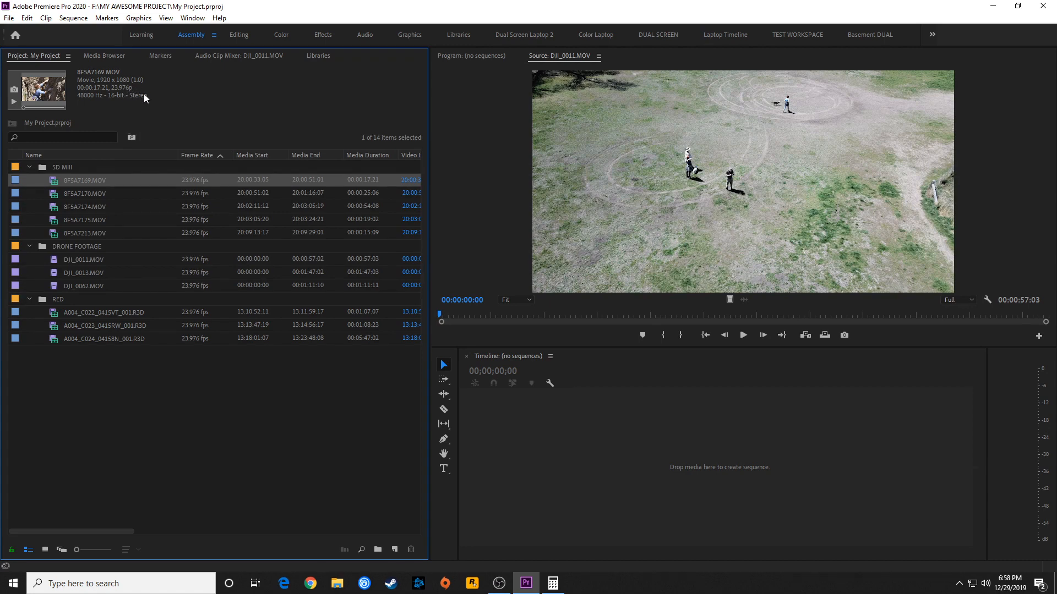
Create a test sequence from 8F5A7169.MOV to examine its audio on an enlarged Audio 1 track, and delete the sequence
{"action": "left_click_drag", "start_coordinate": [77, 179], "coordinate": [552, 446]}
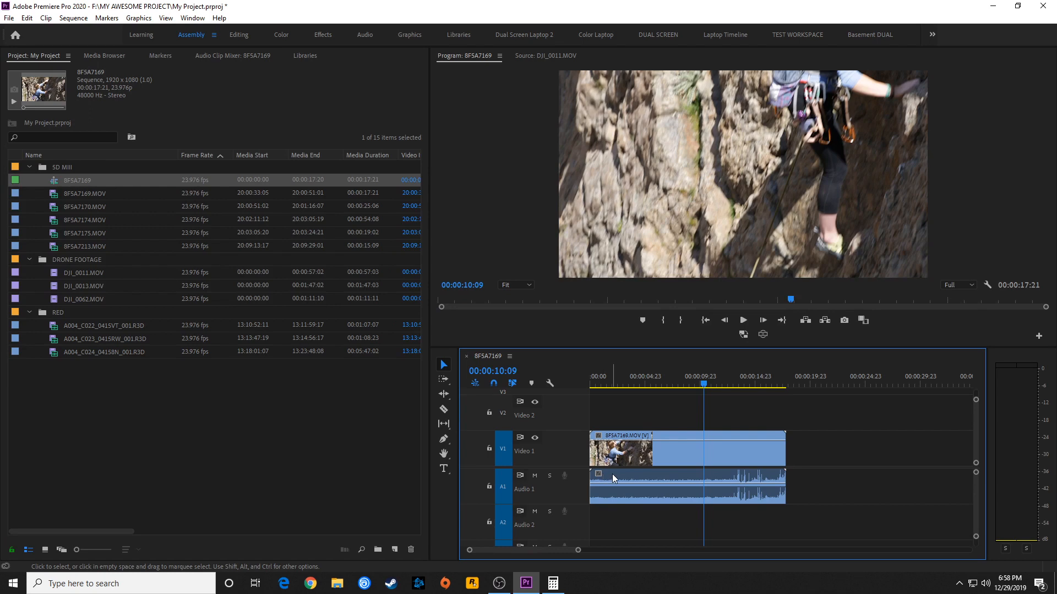
{"action": "left_click", "coordinate": [663, 481]}
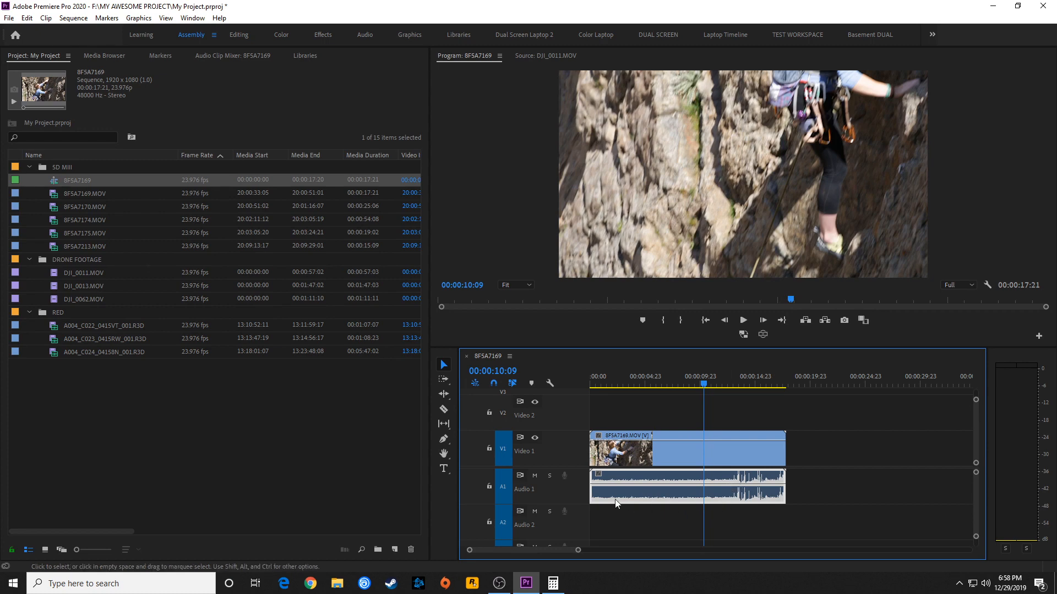
{"action": "double_click", "coordinate": [576, 489]}
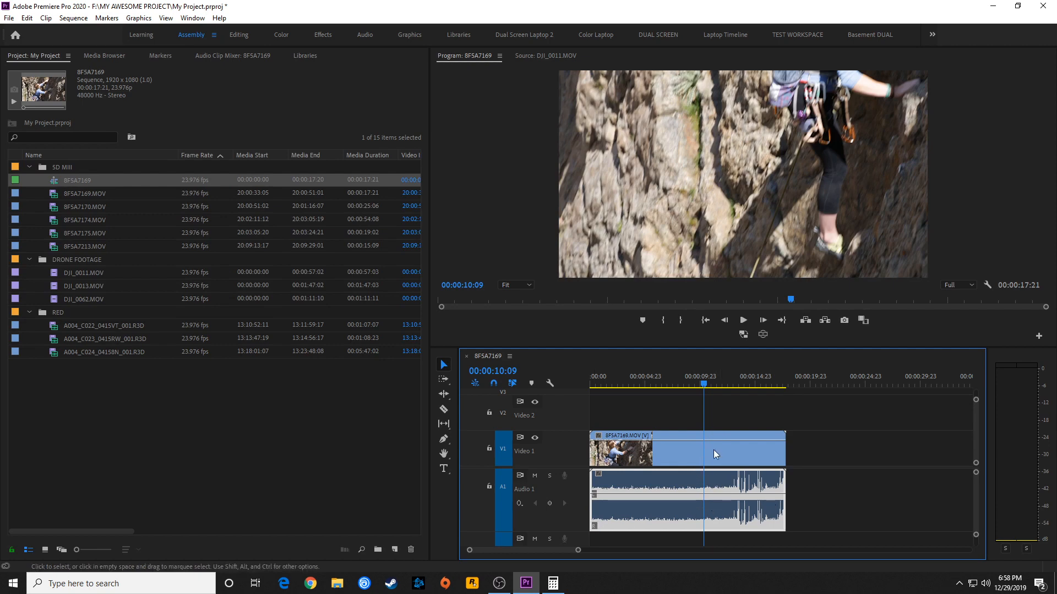
{"action": "left_click_drag", "start_coordinate": [744, 418], "coordinate": [714, 465]}
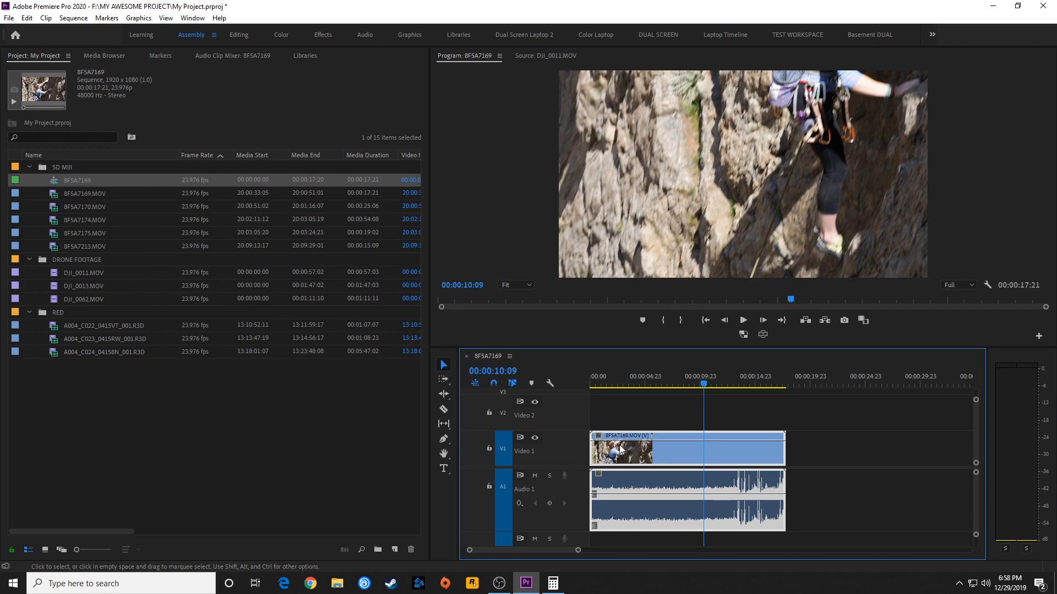
{"action": "left_click", "coordinate": [55, 180]}
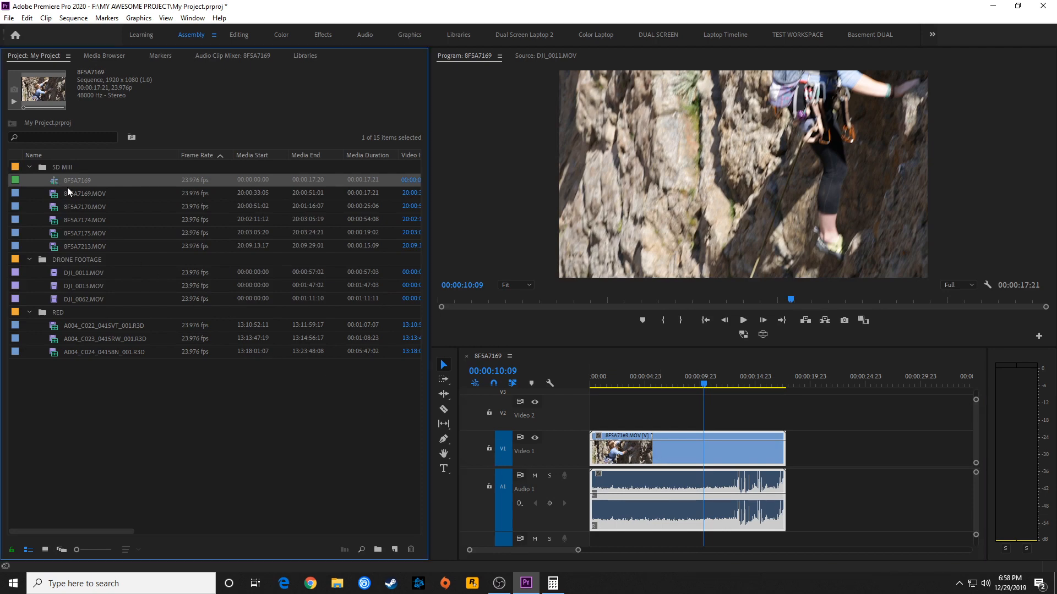
{"action": "key", "text": "Delete"}
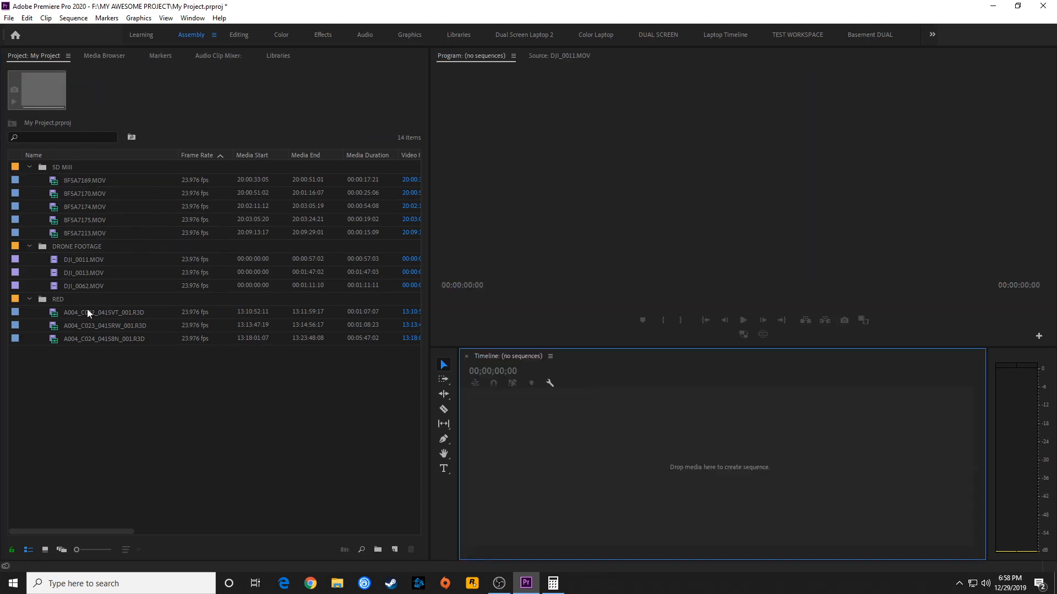
Create a sequence from A004_C022_0415VT_001.R3D and expand the height of its tracks
{"action": "left_click", "coordinate": [57, 312]}
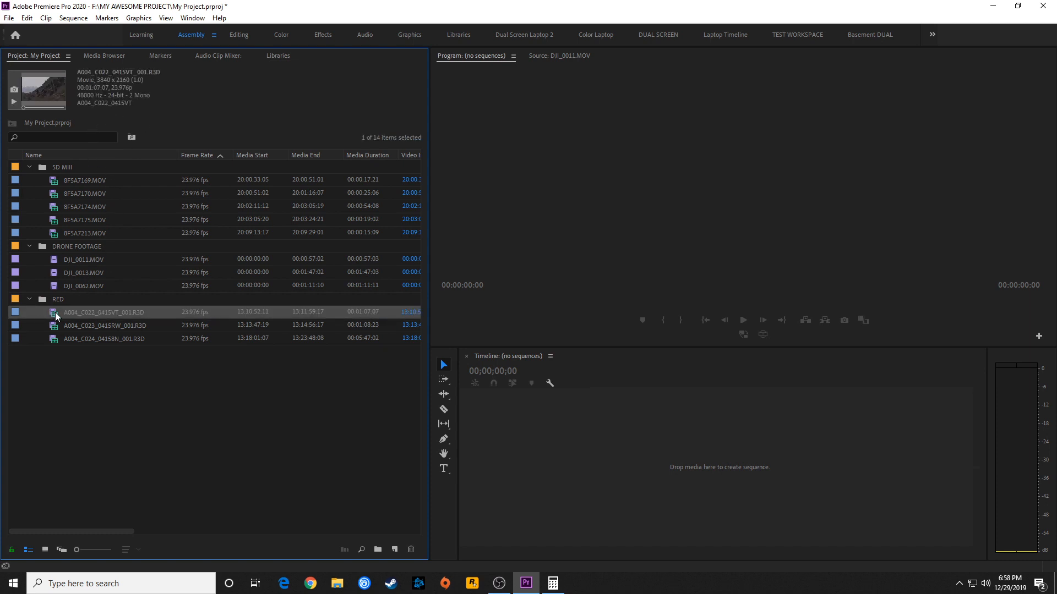
{"action": "left_click_drag", "start_coordinate": [56, 314], "coordinate": [559, 467]}
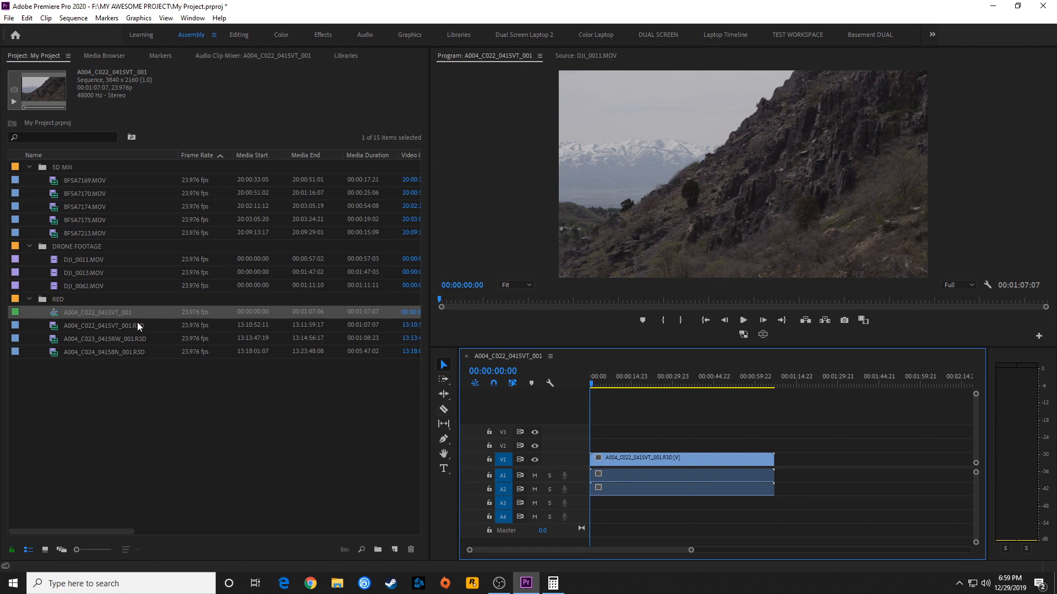
{"action": "key", "text": "shift+equal"}
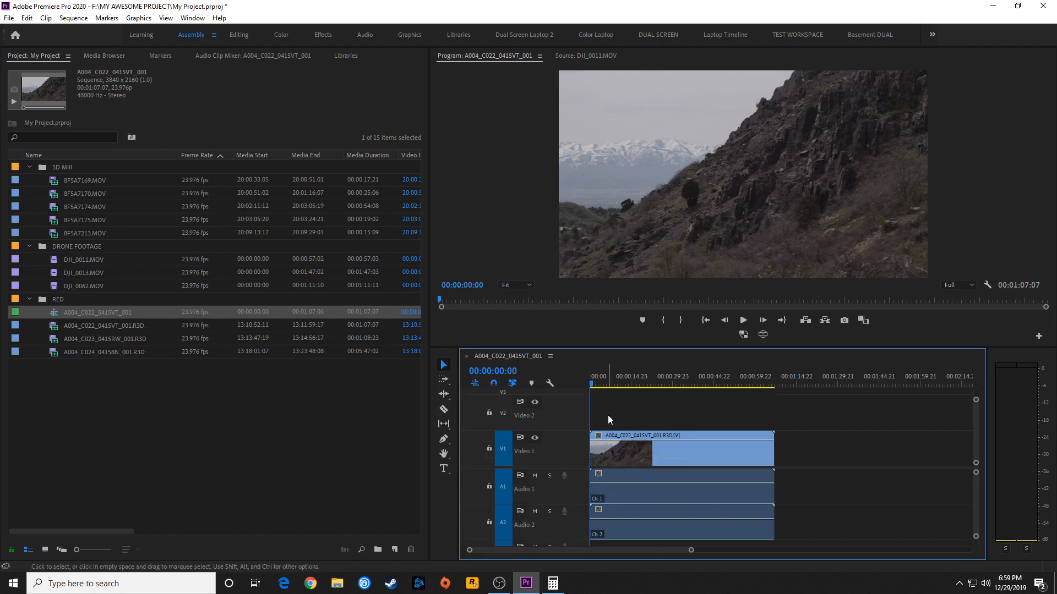
Examine the RED clip's audio channels on tracks A1 and A2 by selecting them separately and together
{"action": "left_click", "coordinate": [637, 478]}
{"action": "left_click", "coordinate": [628, 510]}
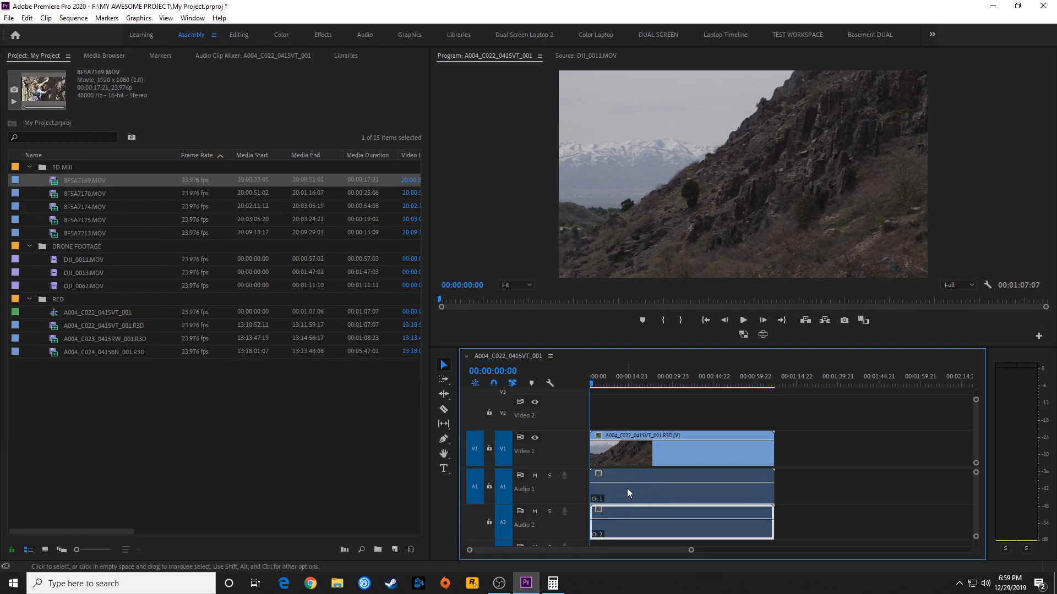
{"action": "left_click", "coordinate": [622, 494]}
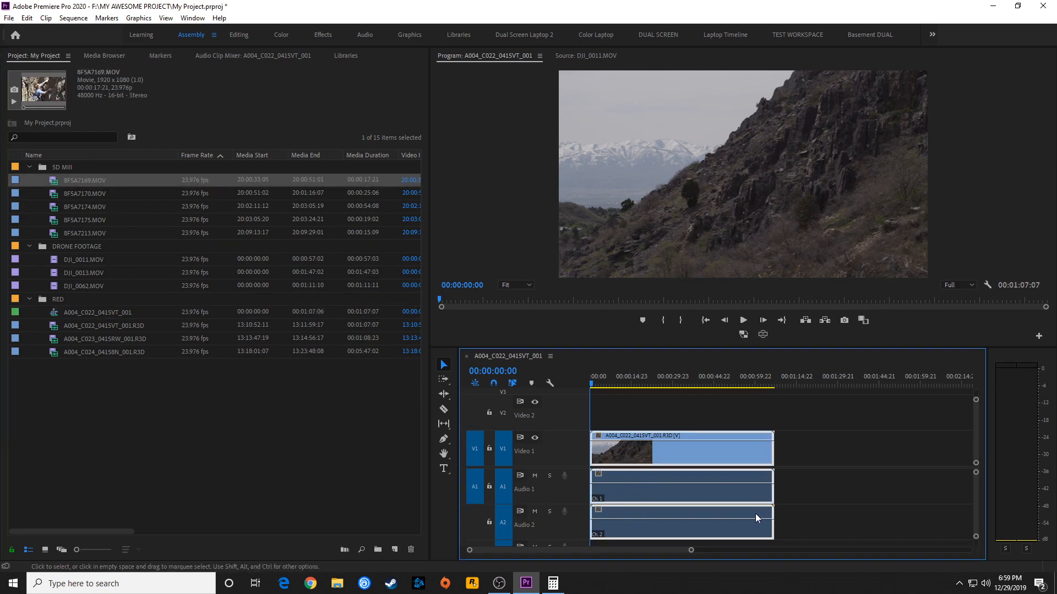
{"action": "left_click", "coordinate": [792, 507]}
{"action": "left_click", "coordinate": [741, 496]}
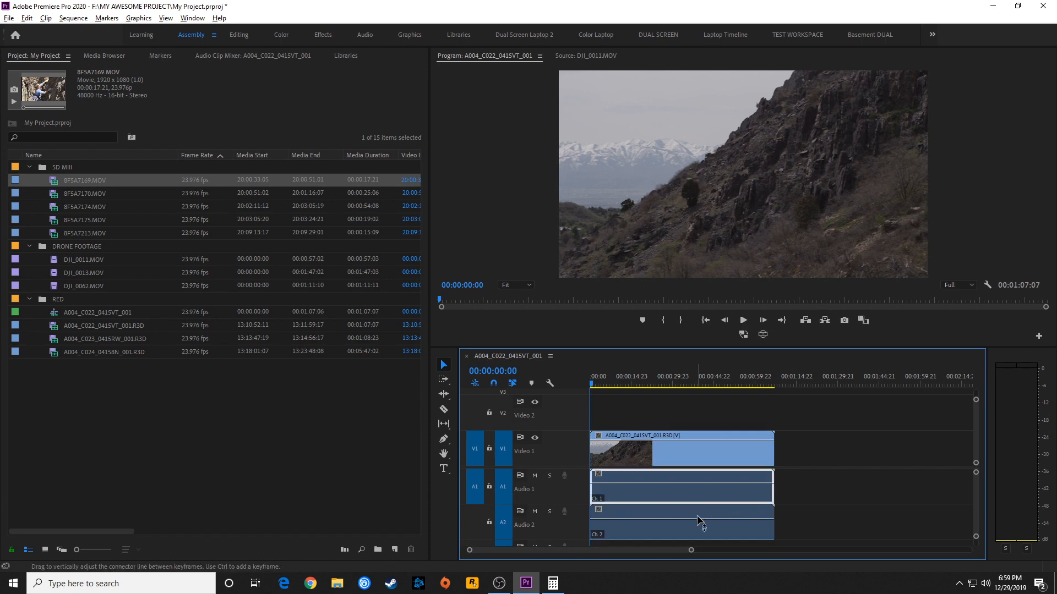
{"action": "left_click", "coordinate": [698, 517]}
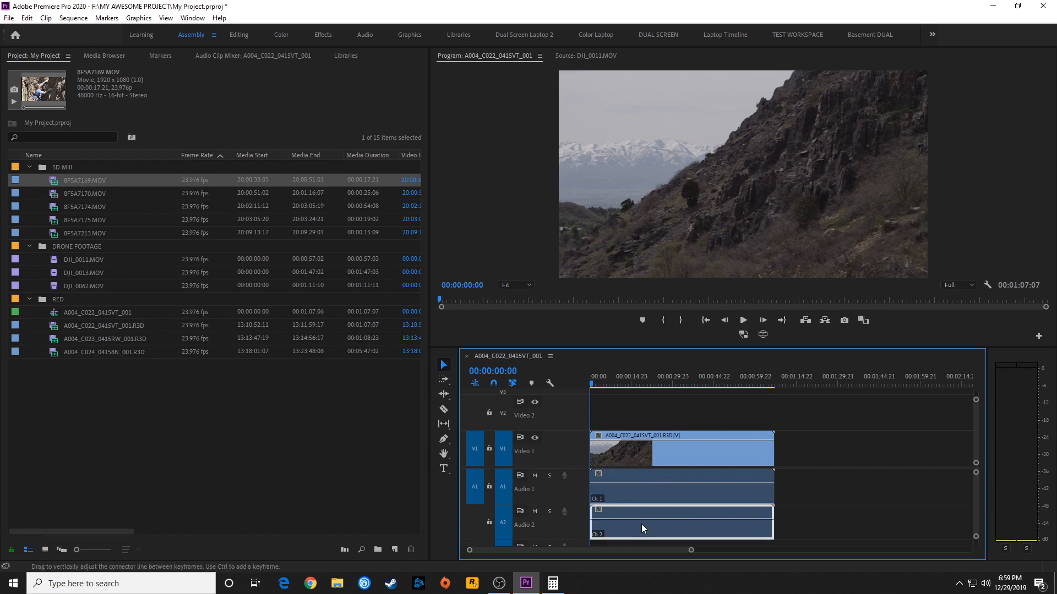
Clear the RED clip with its audio from the timeline and delete the A004_C022_0415VT_001 sequence from the project
{"action": "left_click_drag", "start_coordinate": [822, 454], "coordinate": [732, 515]}
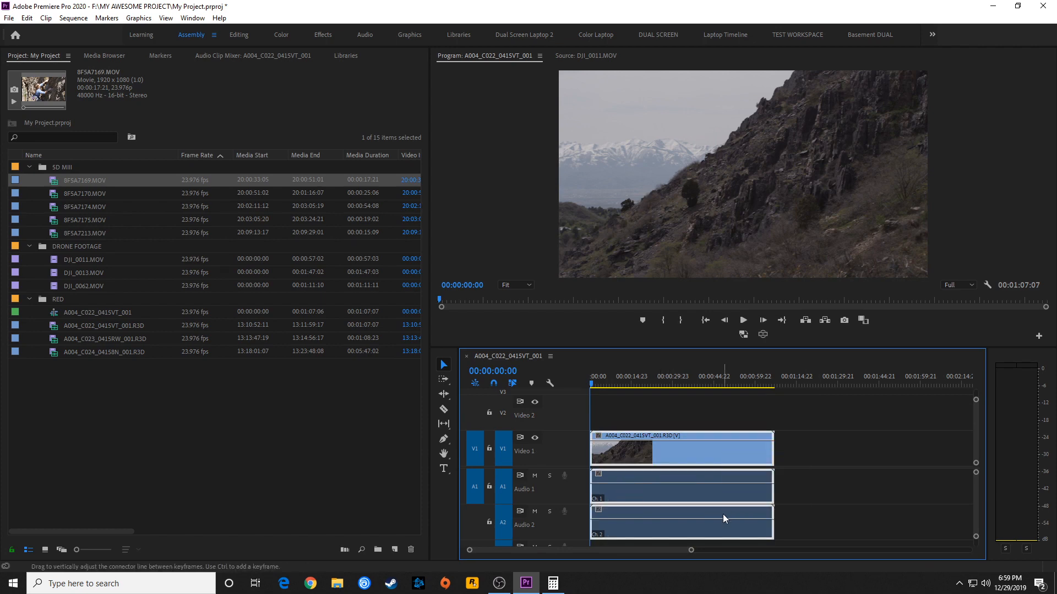
{"action": "key", "text": "Delete"}
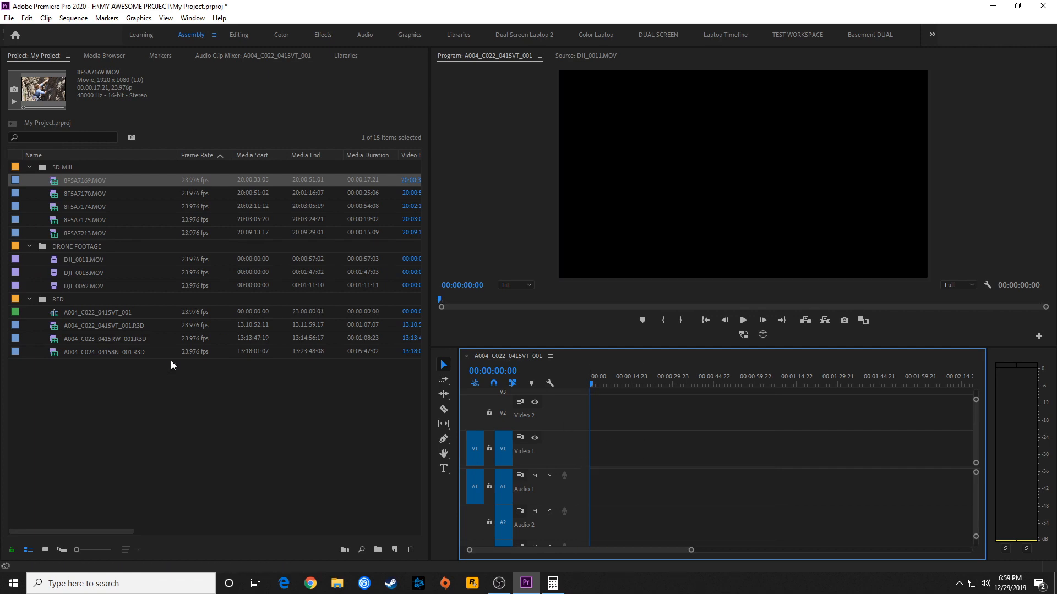
{"action": "left_click", "coordinate": [80, 325]}
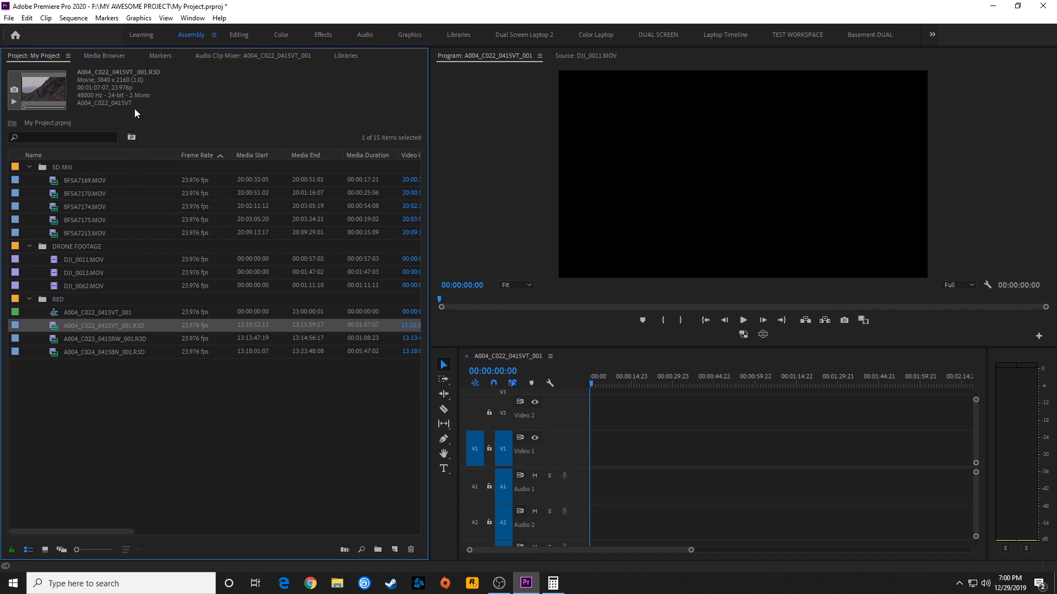
{"action": "left_click", "coordinate": [74, 312]}
{"action": "key", "text": "Delete"}
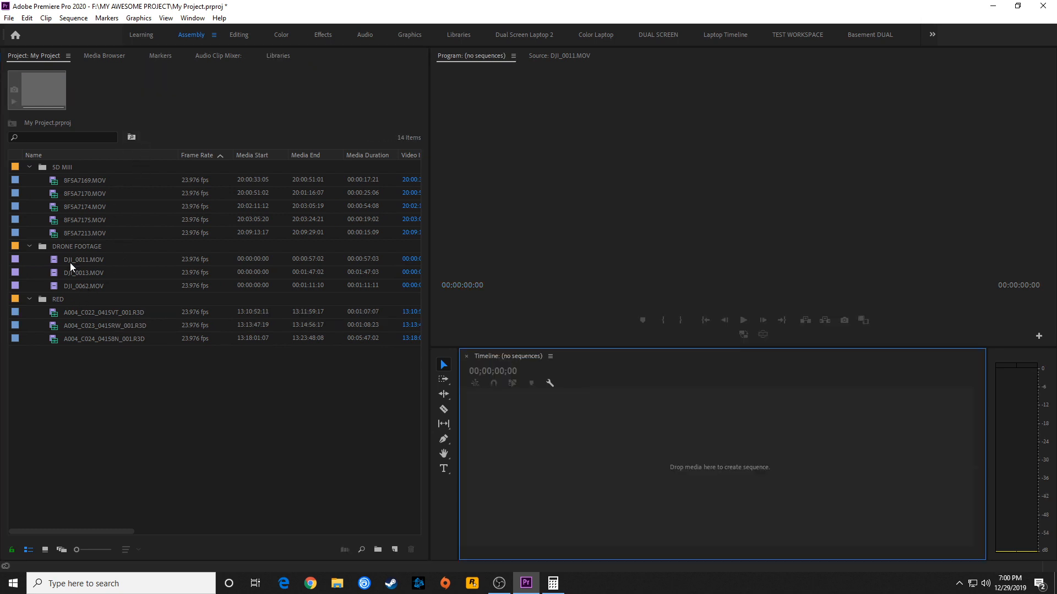
Check the audio properties of DJI_0011.MOV and 8F5A7169.MOV in the project, and clear the selection
{"action": "left_click", "coordinate": [70, 259]}
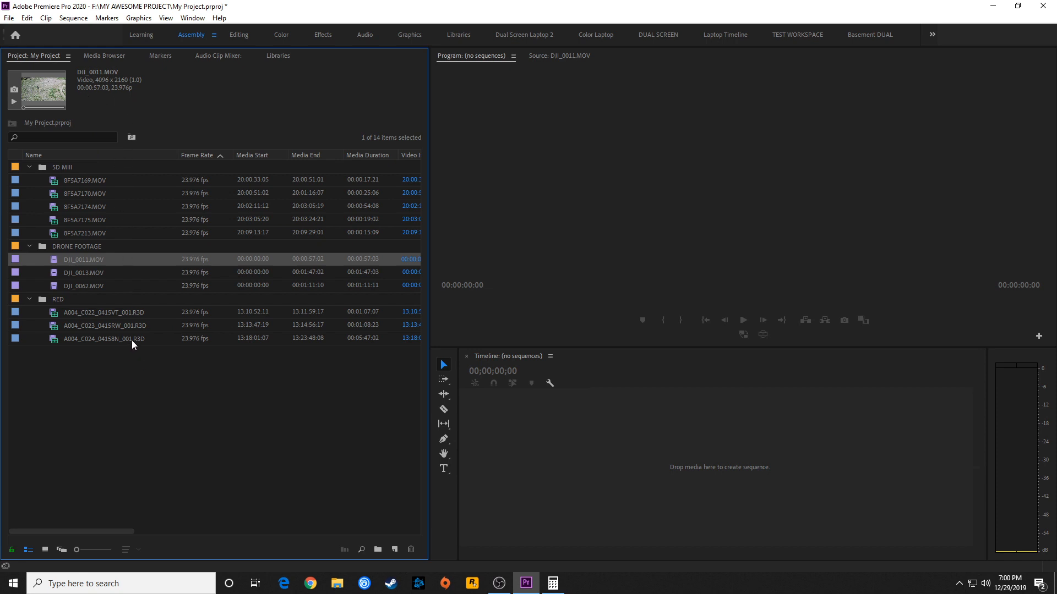
{"action": "left_click", "coordinate": [101, 179]}
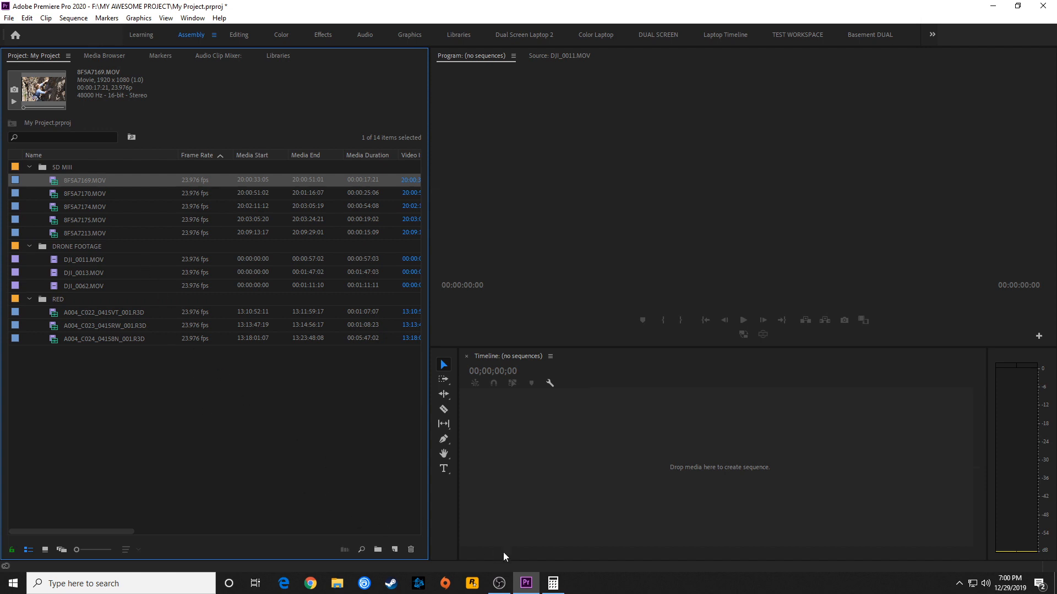
{"action": "left_click", "coordinate": [250, 365]}
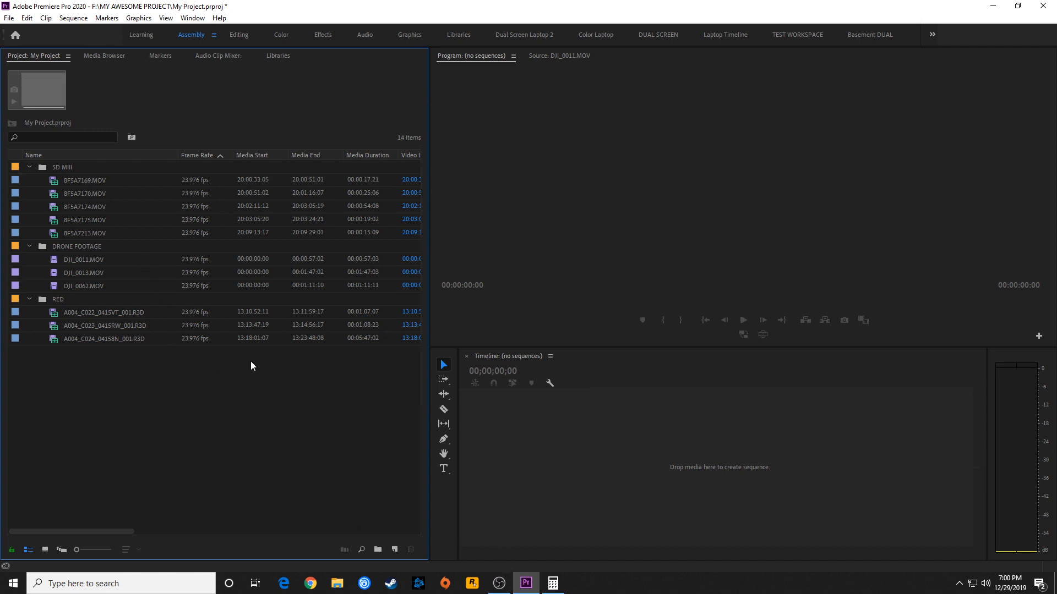
Search Windows for "media" and switch to Adobe Media Encoder 2020
{"action": "key", "text": "super"}
{"action": "type", "text": "media"}
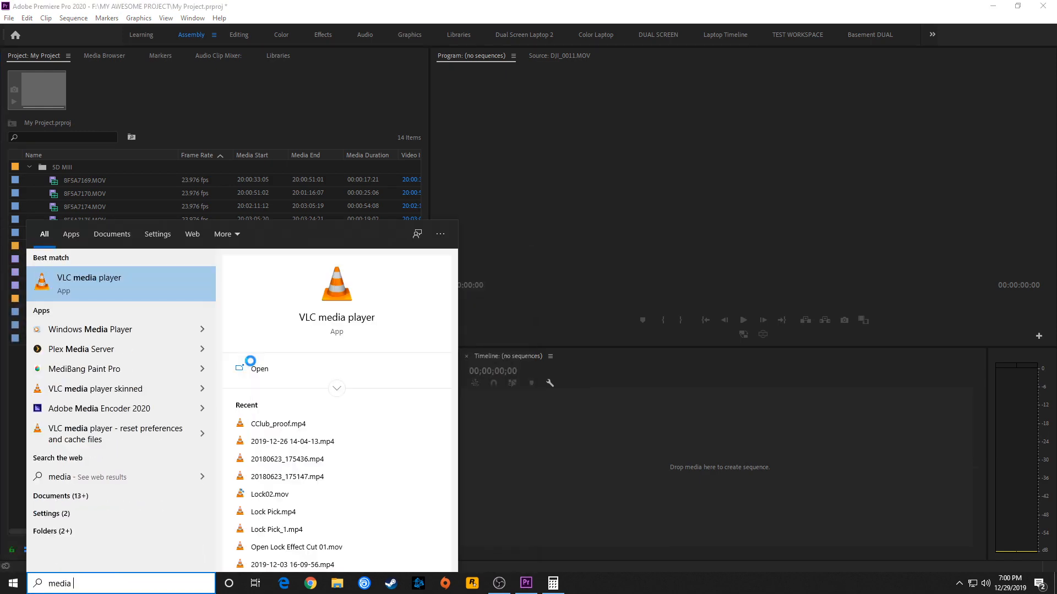
{"action": "left_click", "coordinate": [249, 365]}
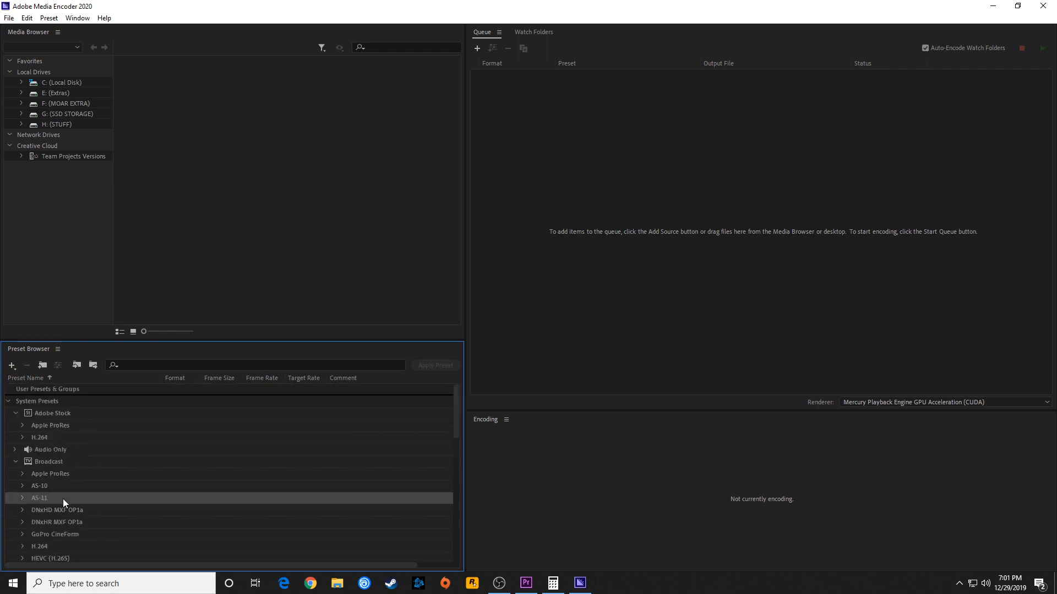
Start a new encoding preset in the Preset Browser
{"action": "right_click", "coordinate": [58, 536]}
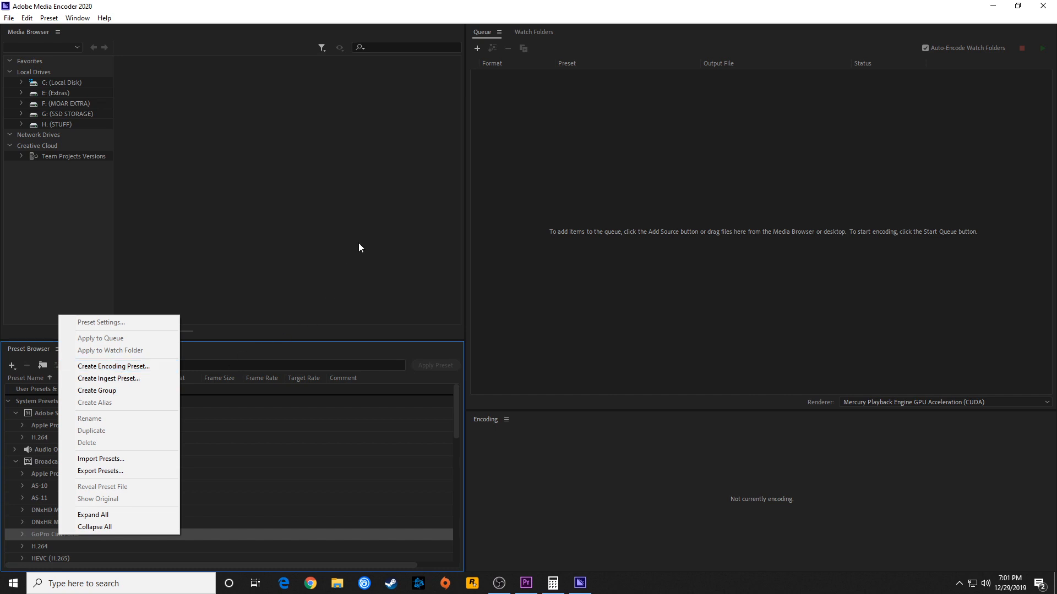
{"action": "left_click", "coordinate": [415, 104]}
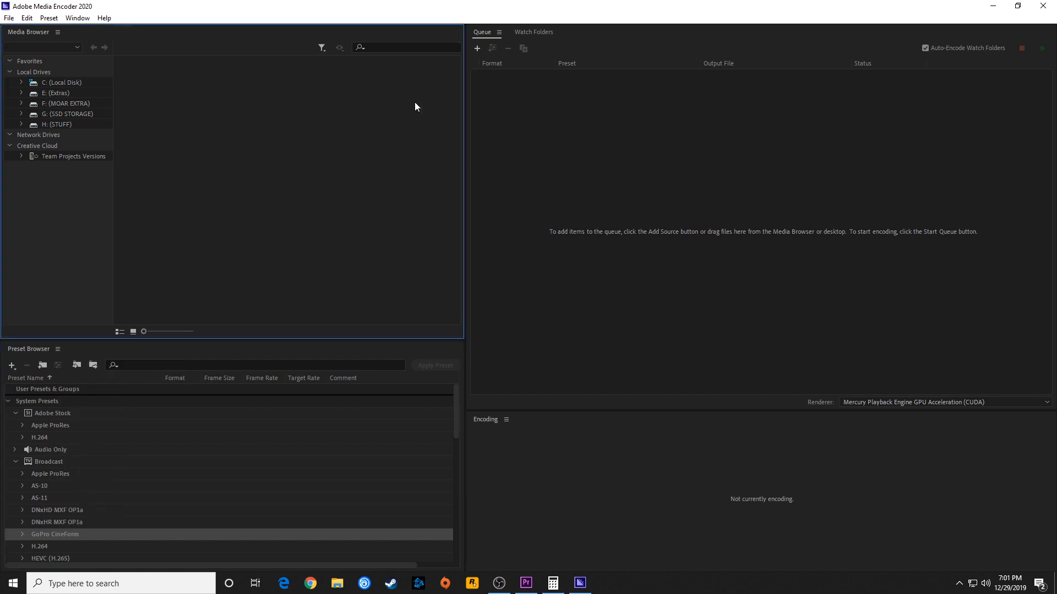
{"action": "right_click", "coordinate": [61, 514]}
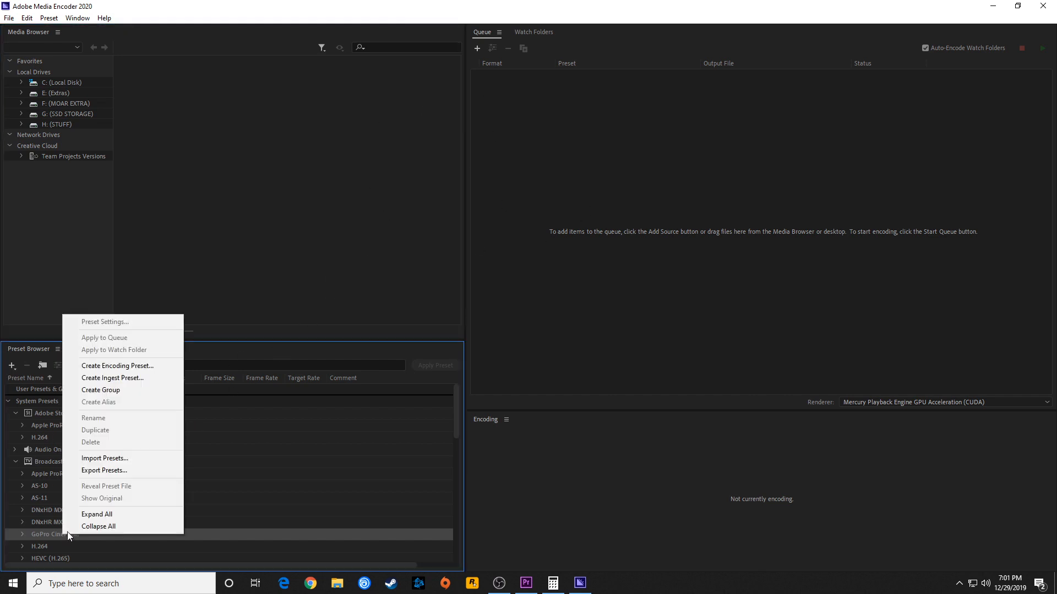
{"action": "left_click", "coordinate": [119, 369]}
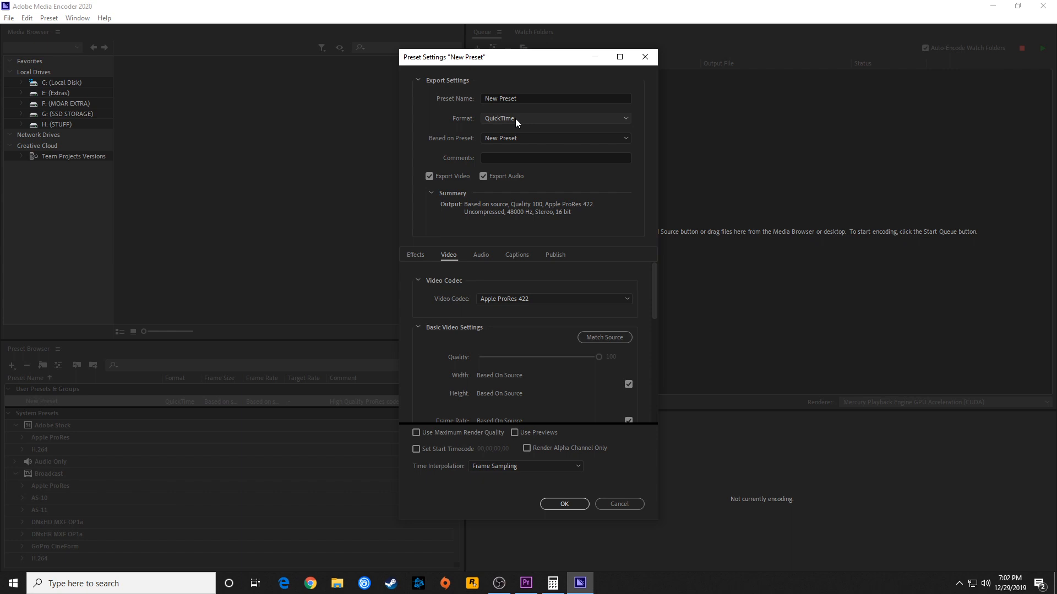
Use the QuickTime format for the new preset and base it on Apple ProRes 422 Proxy
{"action": "left_click", "coordinate": [515, 118]}
{"action": "left_click", "coordinate": [512, 445]}
{"action": "left_click", "coordinate": [505, 140]}
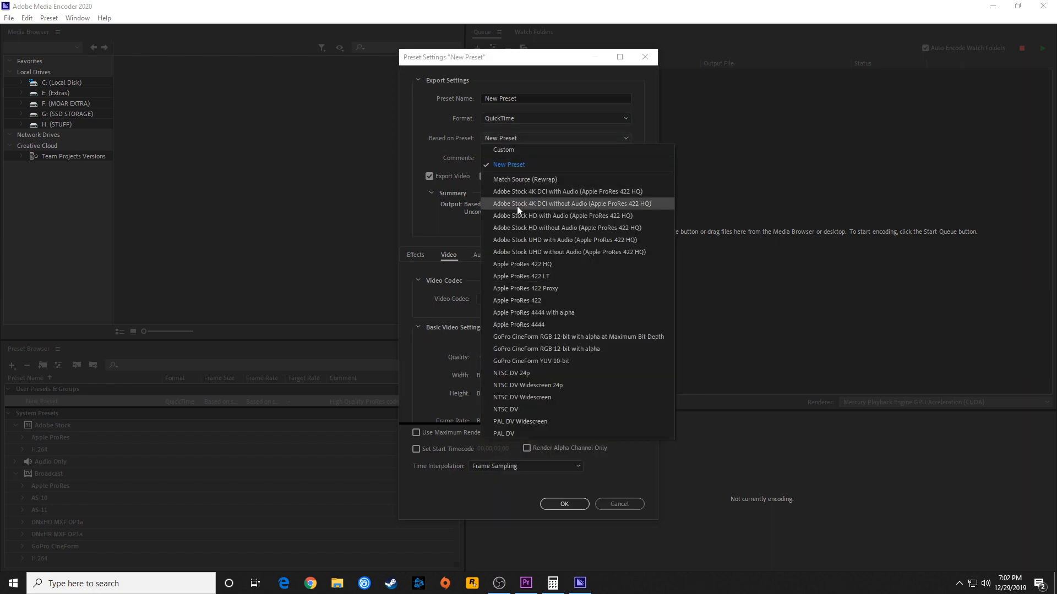
{"action": "left_click", "coordinate": [539, 292]}
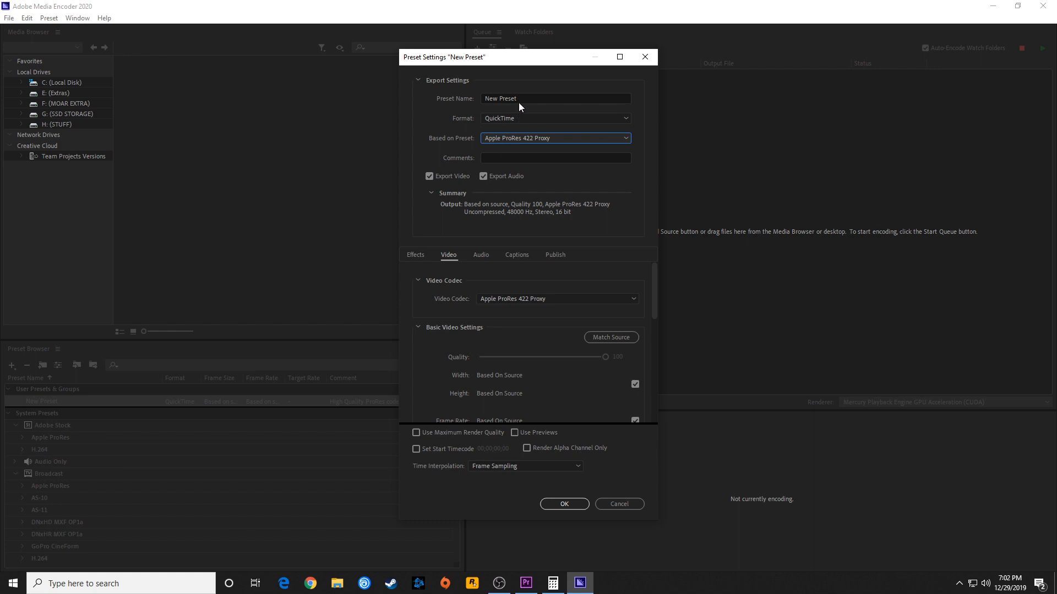
Name the new encoding preset 5D ENCODE PRESET
{"action": "left_click_drag", "start_coordinate": [519, 98], "coordinate": [434, 98]}
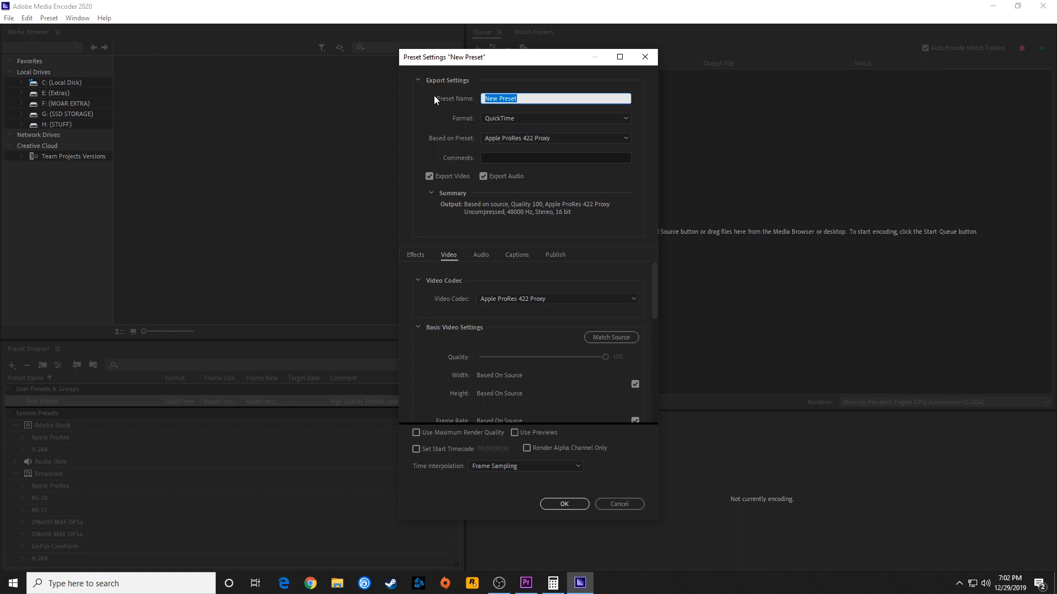
{"action": "type", "text": "5D ENCODE PRESET"}
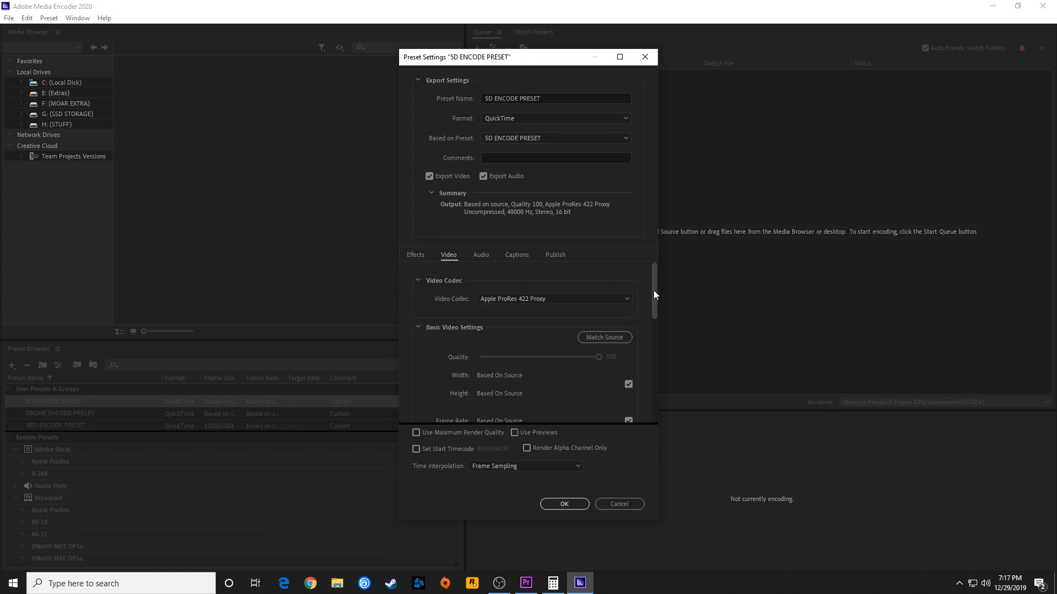
Override the source-based video settings of the 5D preset with a 1920 × 1080 frame size and a 23.976 frame rate
{"action": "left_click_drag", "start_coordinate": [654, 291], "coordinate": [658, 320]}
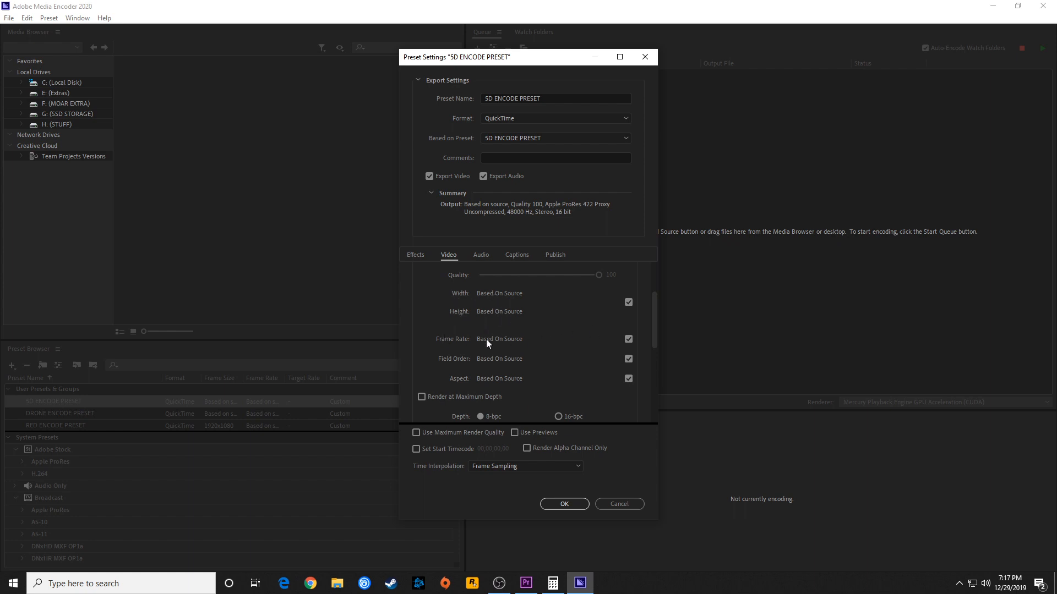
{"action": "left_click", "coordinate": [629, 302]}
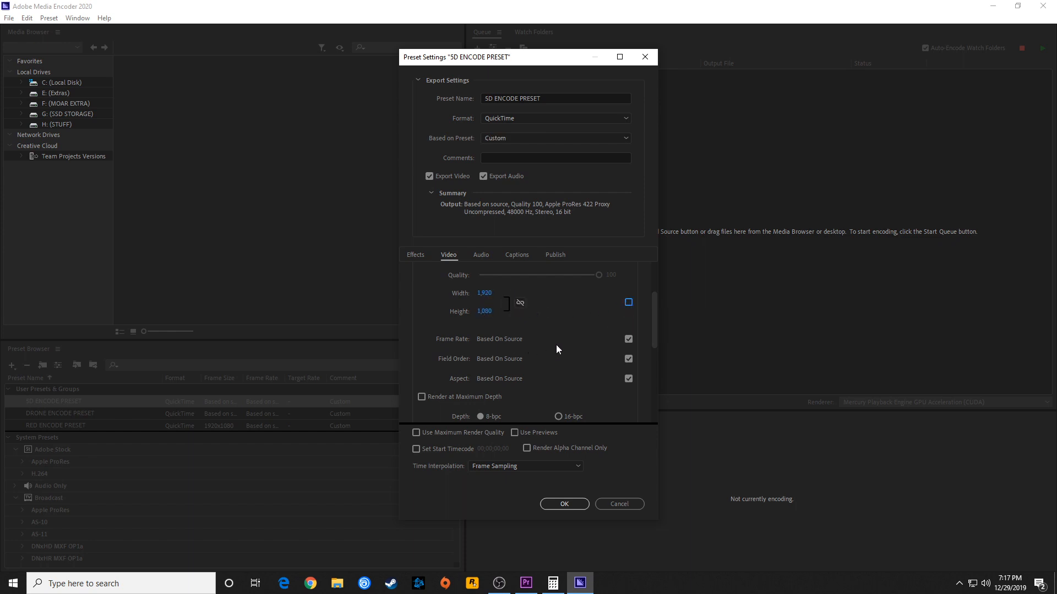
{"action": "left_click", "coordinate": [628, 339]}
{"action": "left_click", "coordinate": [496, 339]}
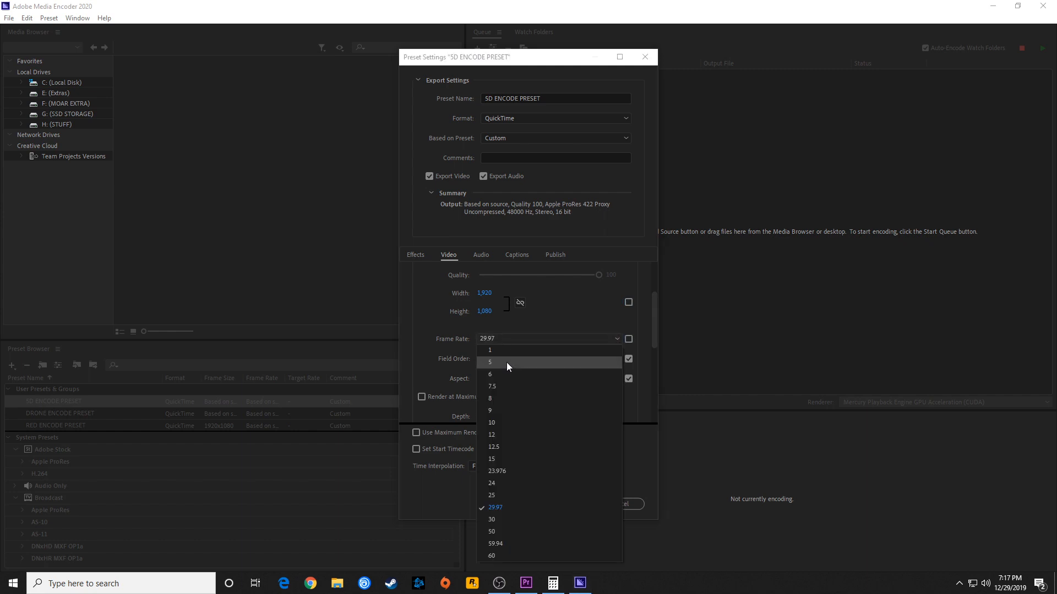
{"action": "left_click", "coordinate": [504, 472]}
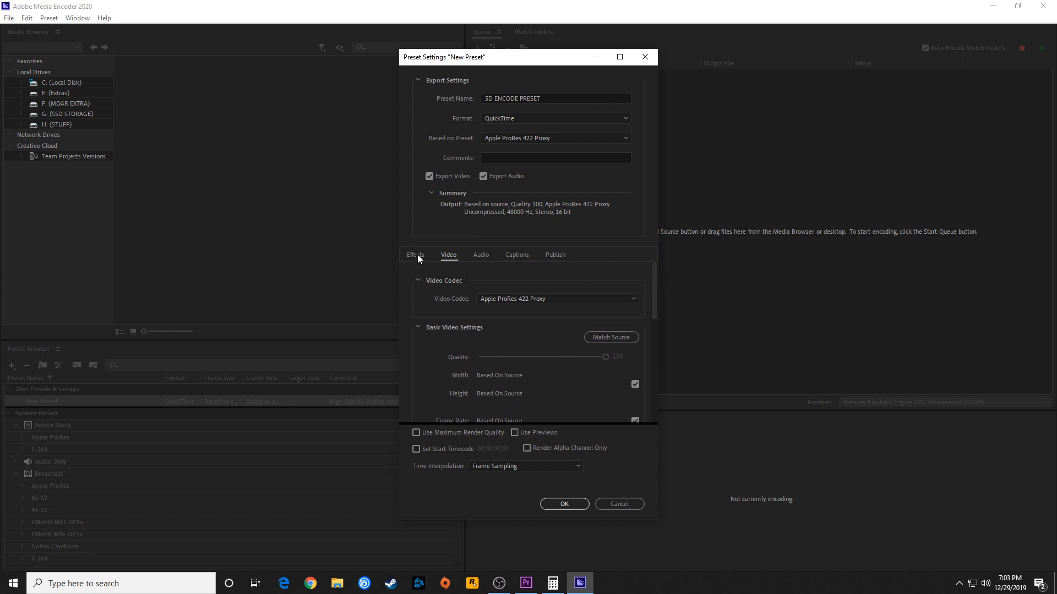
Enable the timecode overlay effect in the 5D preset and set its position to Bottom Right
{"action": "left_click", "coordinate": [416, 256]}
{"action": "left_click_drag", "start_coordinate": [652, 271], "coordinate": [653, 334]}
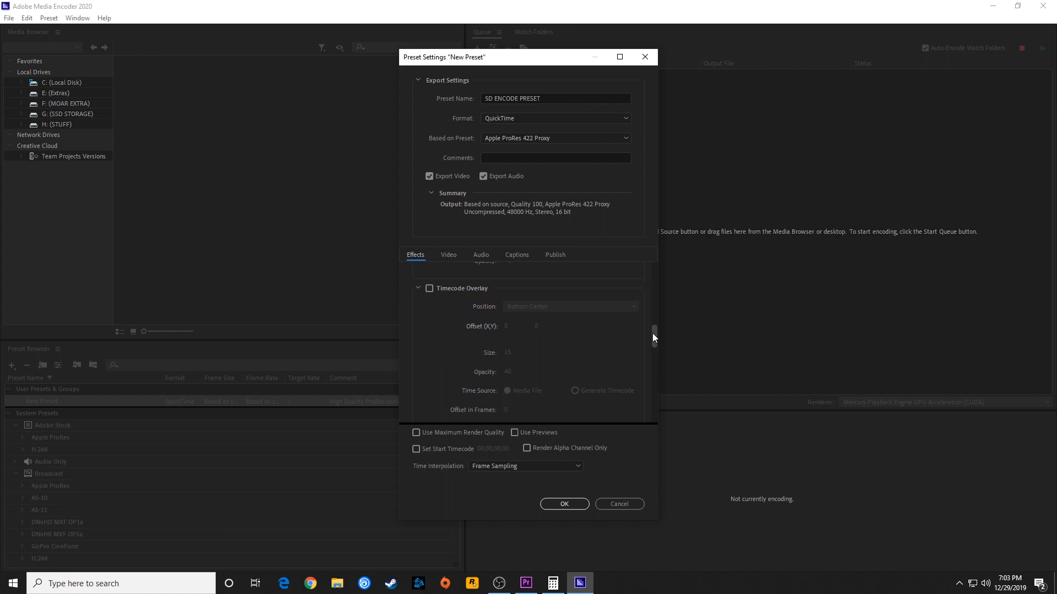
{"action": "left_click", "coordinate": [429, 289]}
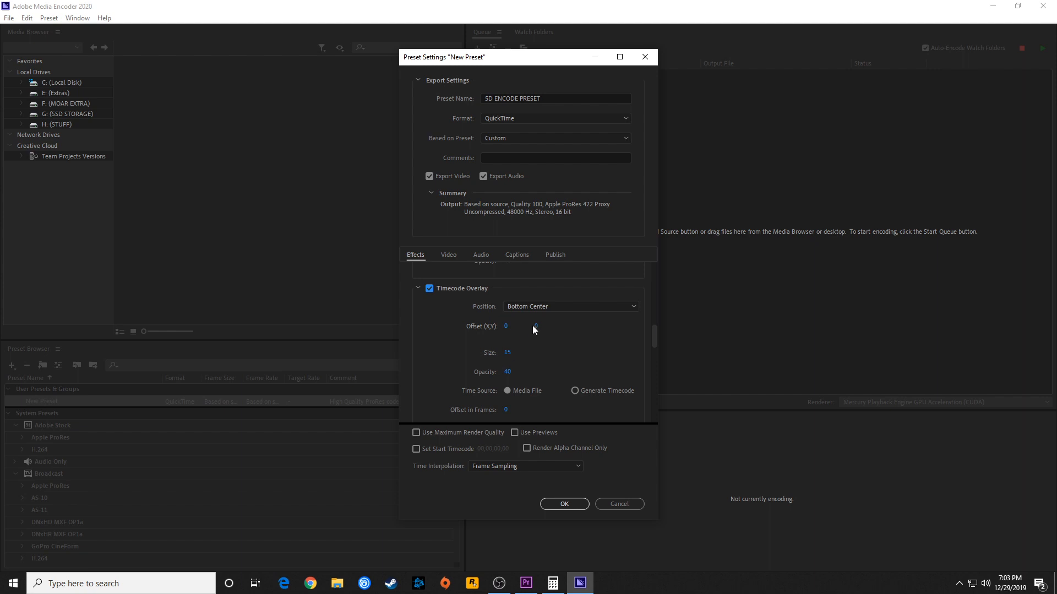
{"action": "left_click", "coordinate": [541, 306]}
{"action": "left_click", "coordinate": [549, 406]}
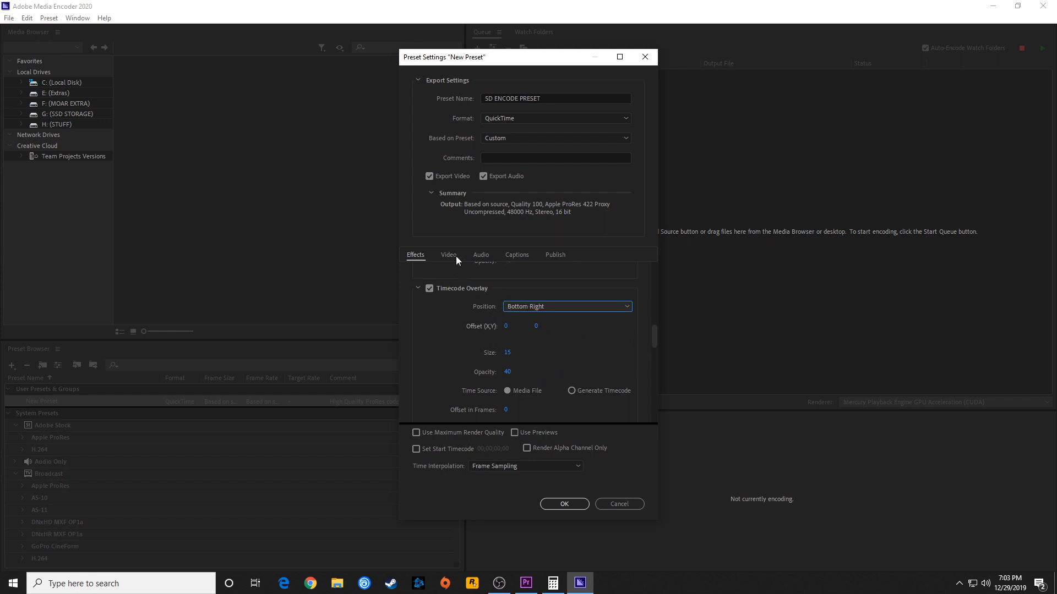
Check the audio channel configuration of the 5D preset and save the preset
{"action": "left_click", "coordinate": [480, 255]}
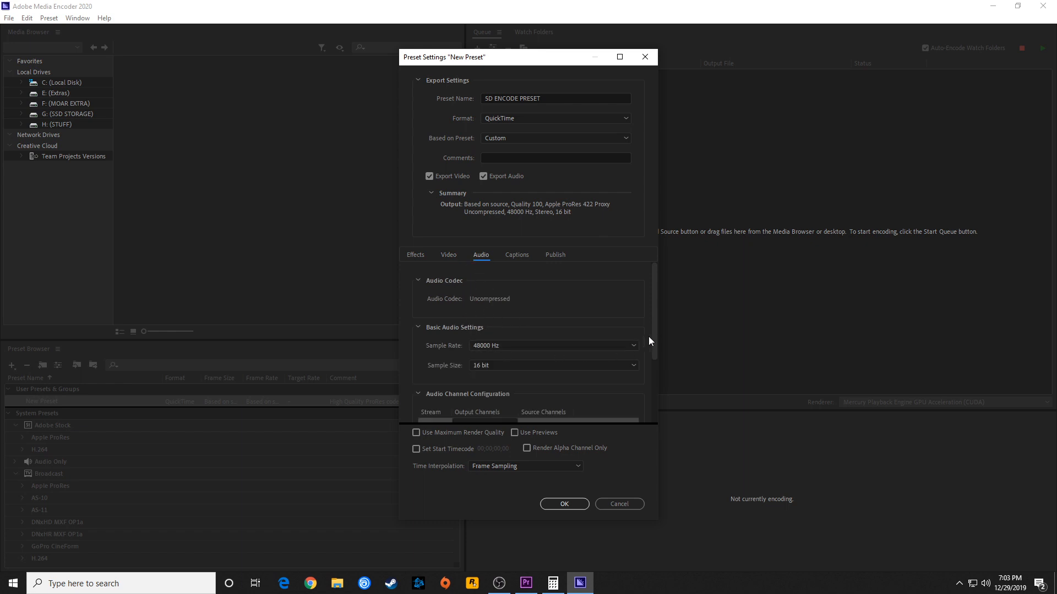
{"action": "left_click_drag", "start_coordinate": [652, 319], "coordinate": [652, 372]}
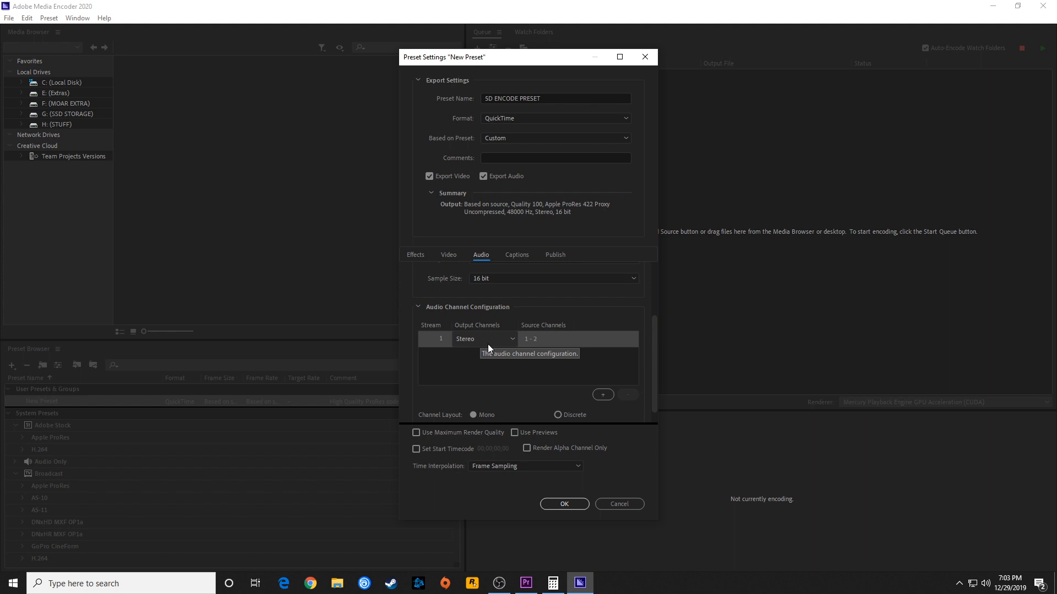
{"action": "mouse_move", "coordinate": [652, 366]}
{"action": "left_mouse_down"}
{"action": "mouse_move", "coordinate": [648, 382]}
{"action": "mouse_move", "coordinate": [647, 293]}
{"action": "mouse_move", "coordinate": [648, 353]}
{"action": "left_mouse_up"}
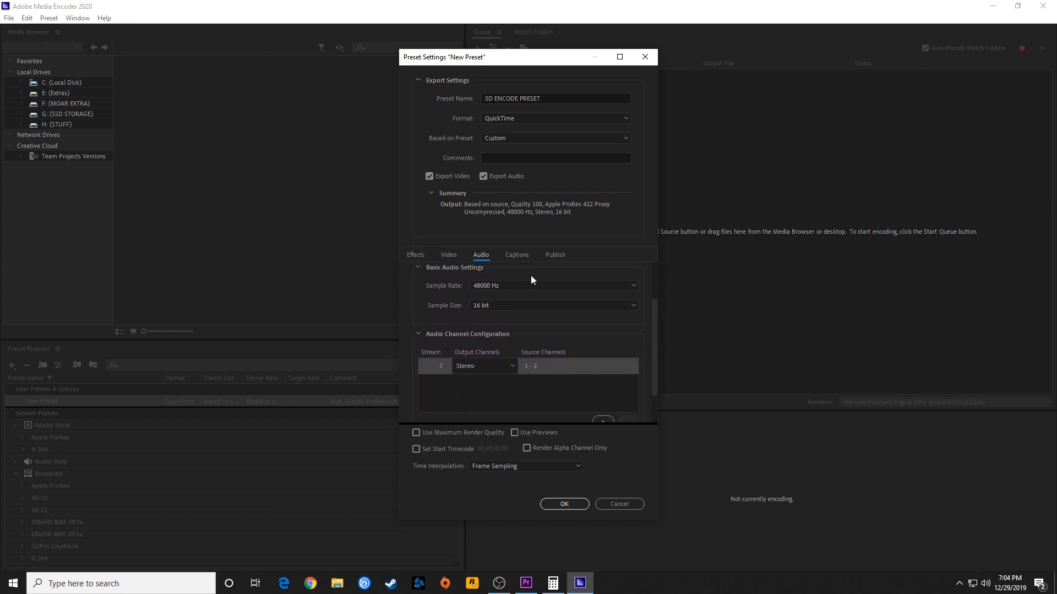
{"action": "left_click", "coordinate": [570, 506]}
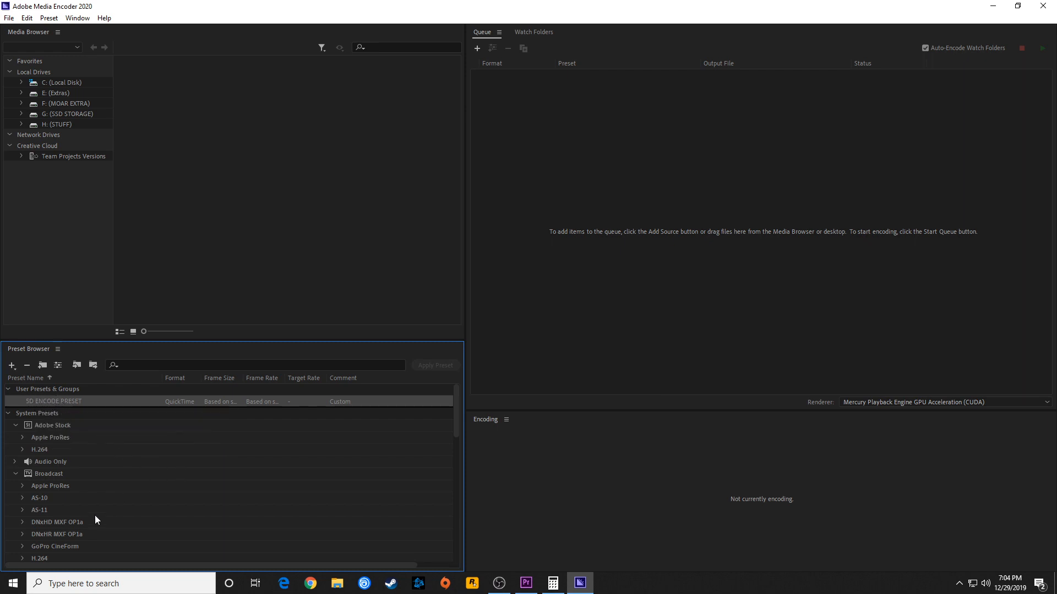
Create another encoding preset in the Preset Browser for the drone footage
{"action": "right_click", "coordinate": [51, 520]}
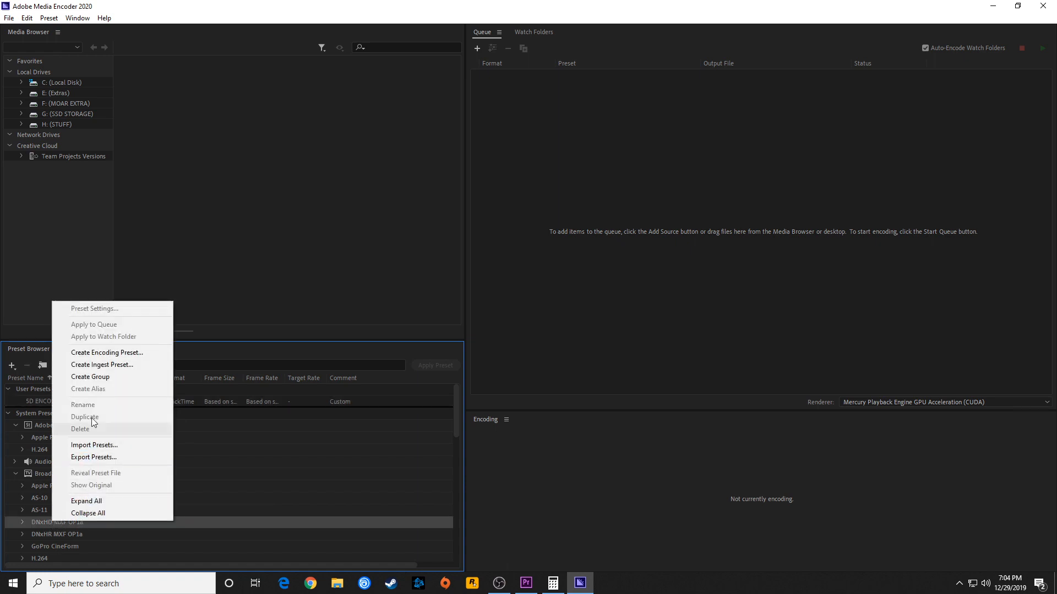
{"action": "left_click", "coordinate": [105, 352]}
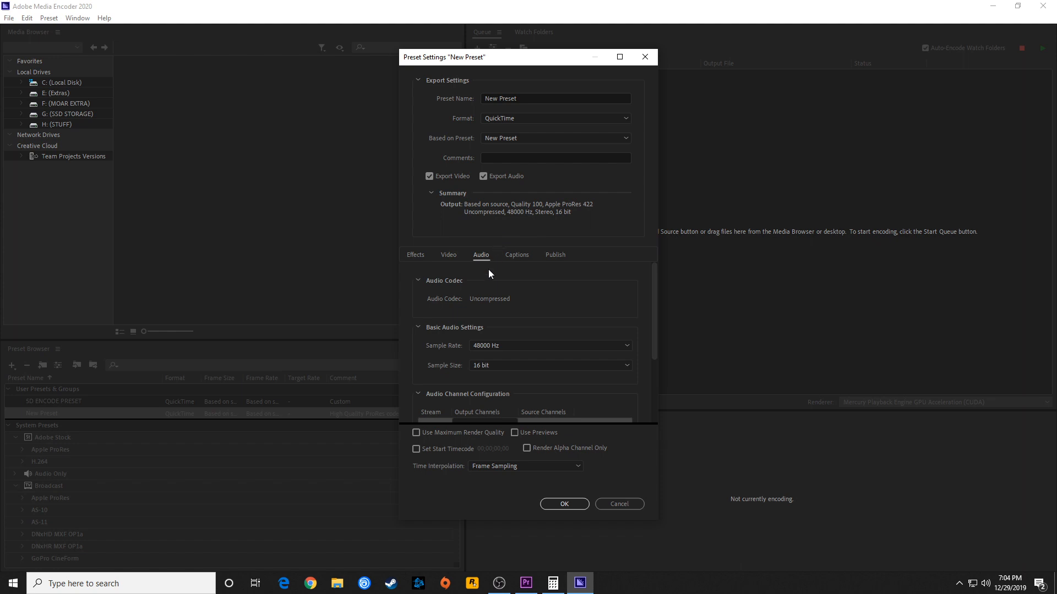
Switch to Premiere Pro to check the frame size of DJI_0011.MOV, and divide 4096 and 2160 by 2 in Calculator
{"action": "left_click", "coordinate": [526, 583]}
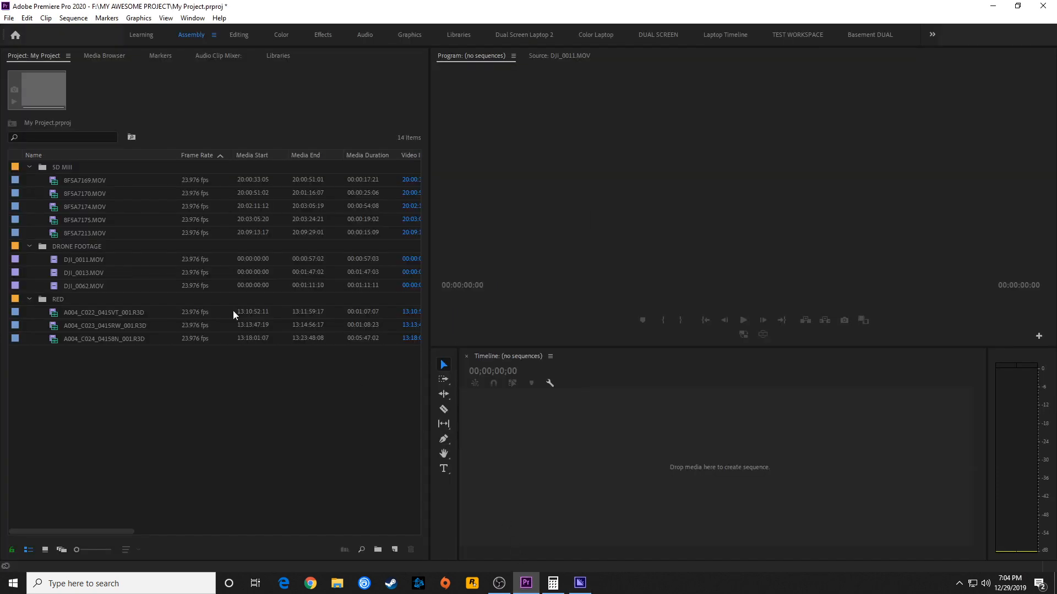
{"action": "left_click", "coordinate": [84, 260]}
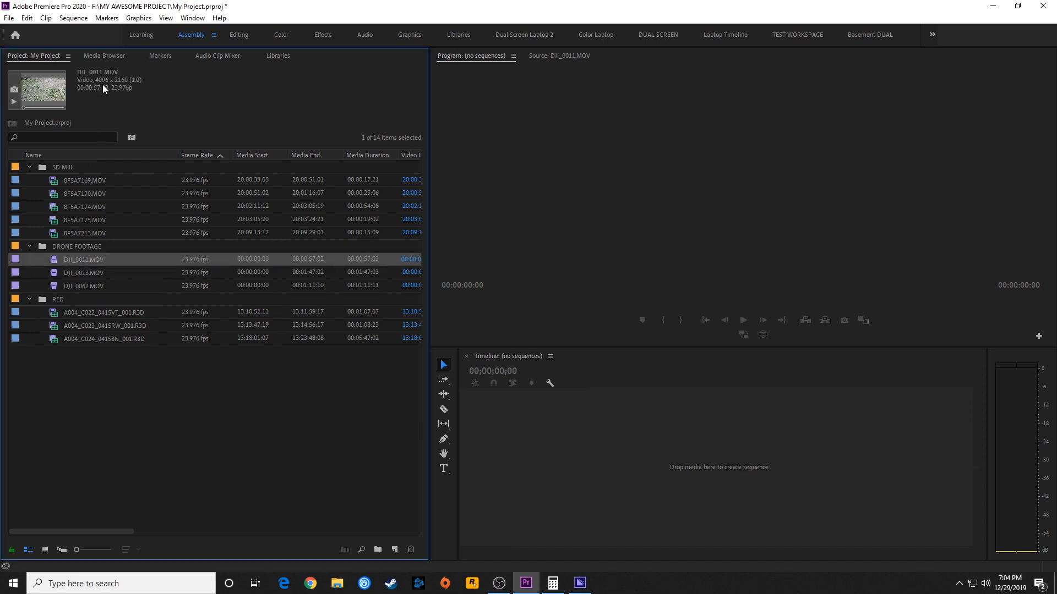
{"action": "left_click", "coordinate": [552, 583]}
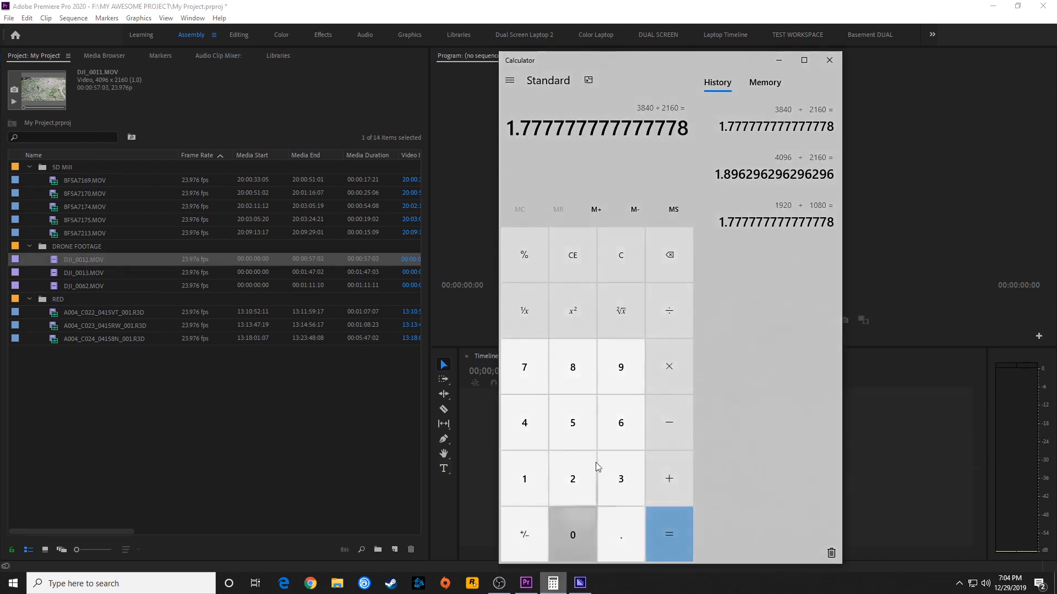
{"action": "type", "text": "4096/2"}
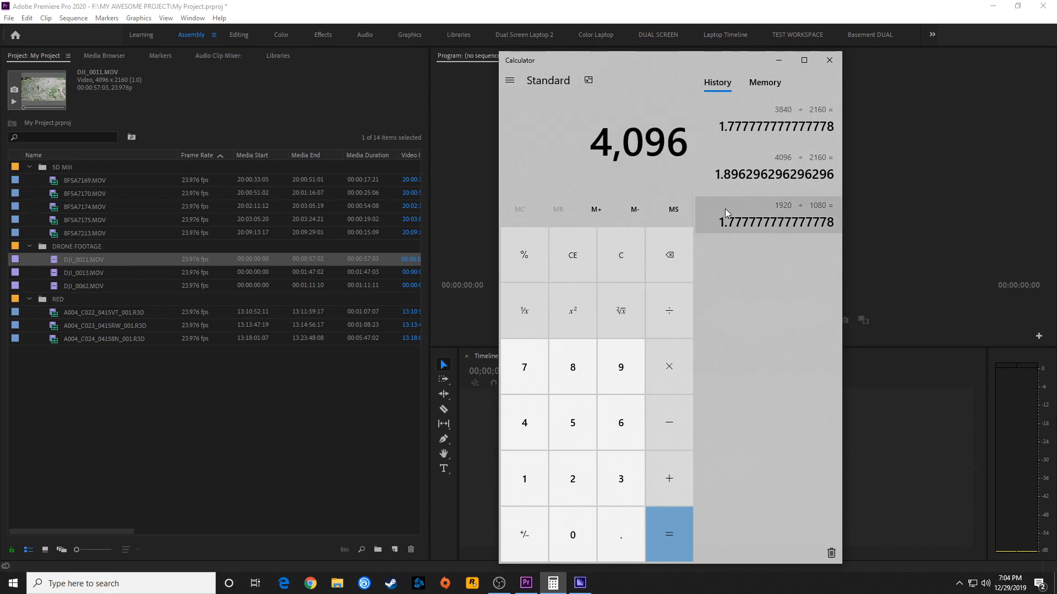
{"action": "key", "text": "Return"}
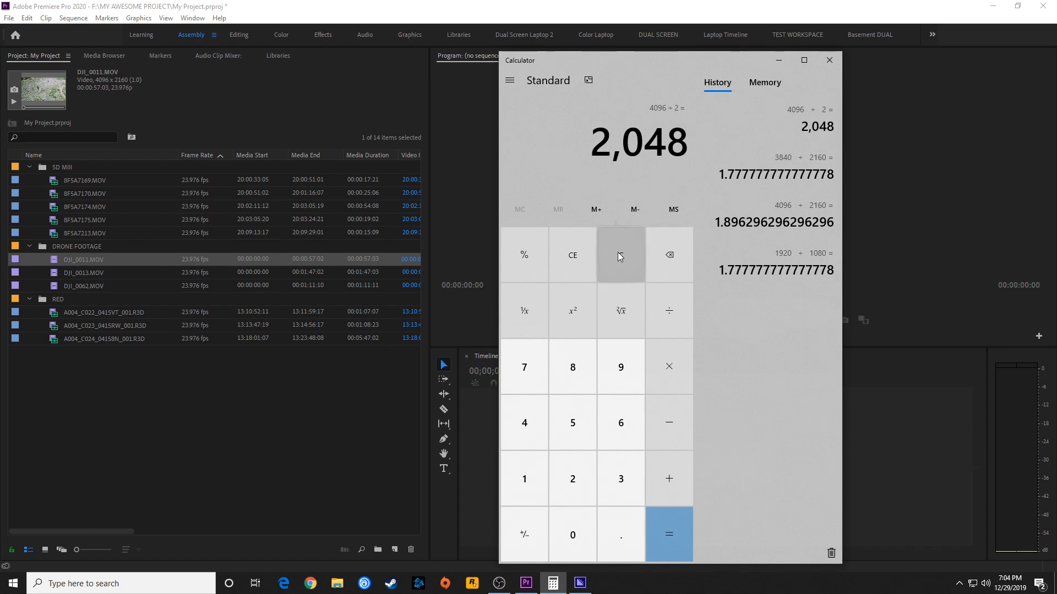
{"action": "type", "text": "2160"}
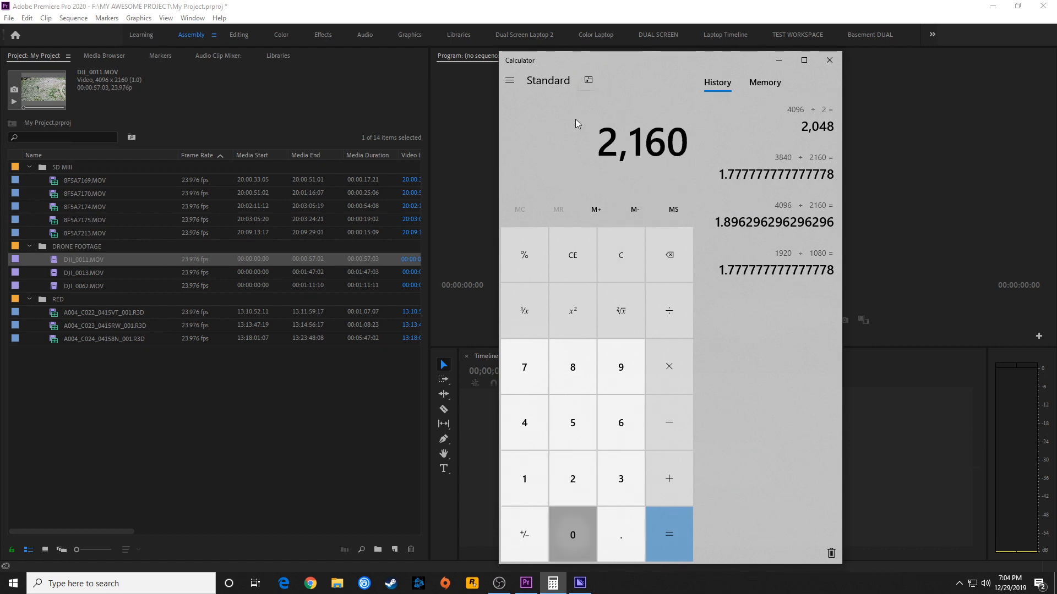
{"action": "key", "text": "slash"}
{"action": "type", "text": "2"}
{"action": "key", "text": "Return"}
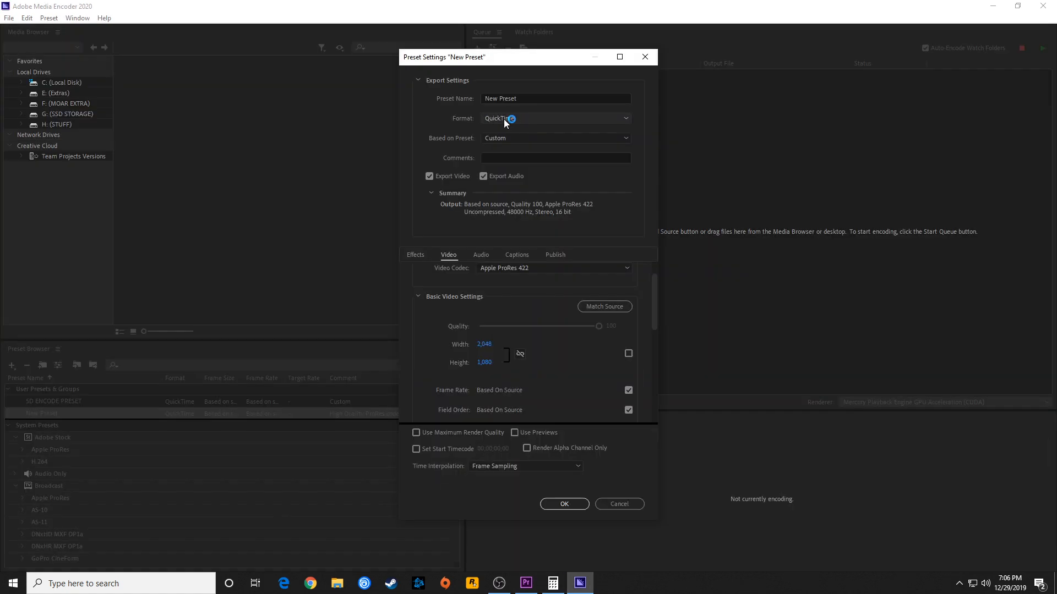
Base the new drone preset on Apple ProRes 422 Proxy and turn off audio export
{"action": "left_click", "coordinate": [506, 140]}
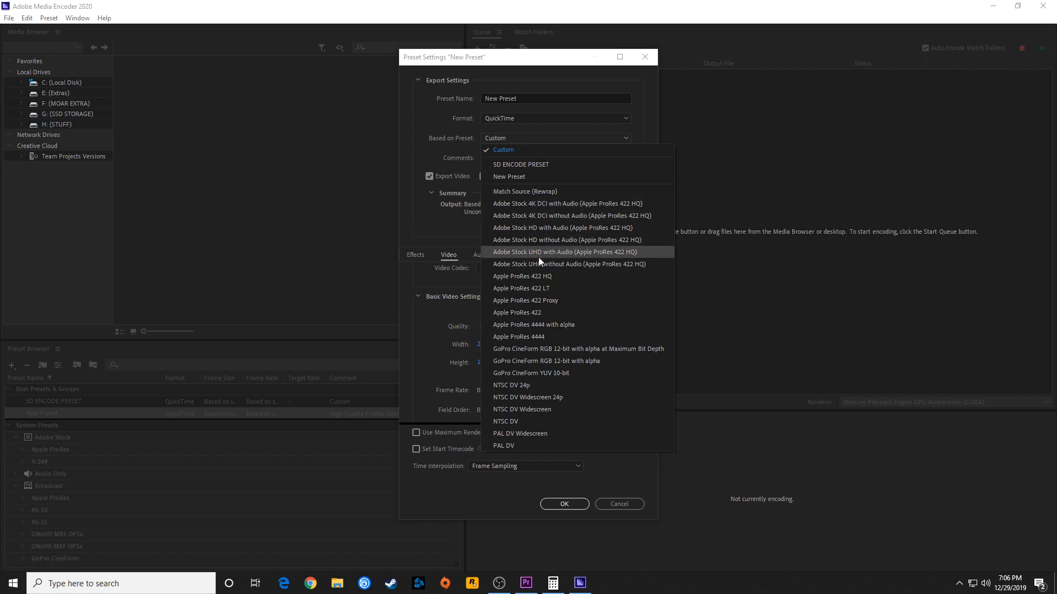
{"action": "left_click", "coordinate": [539, 296]}
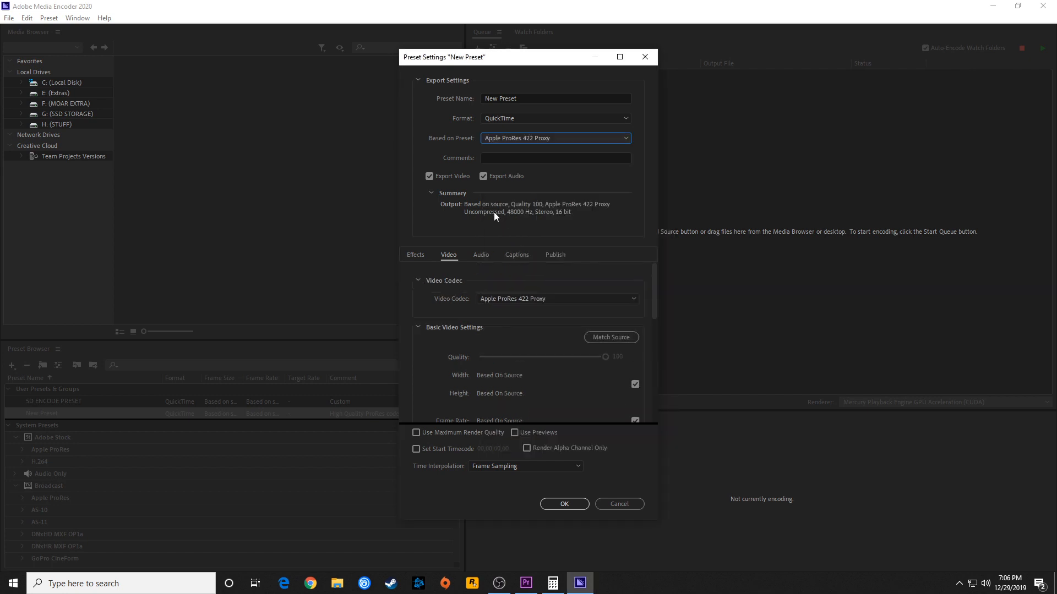
{"action": "left_click", "coordinate": [483, 175]}
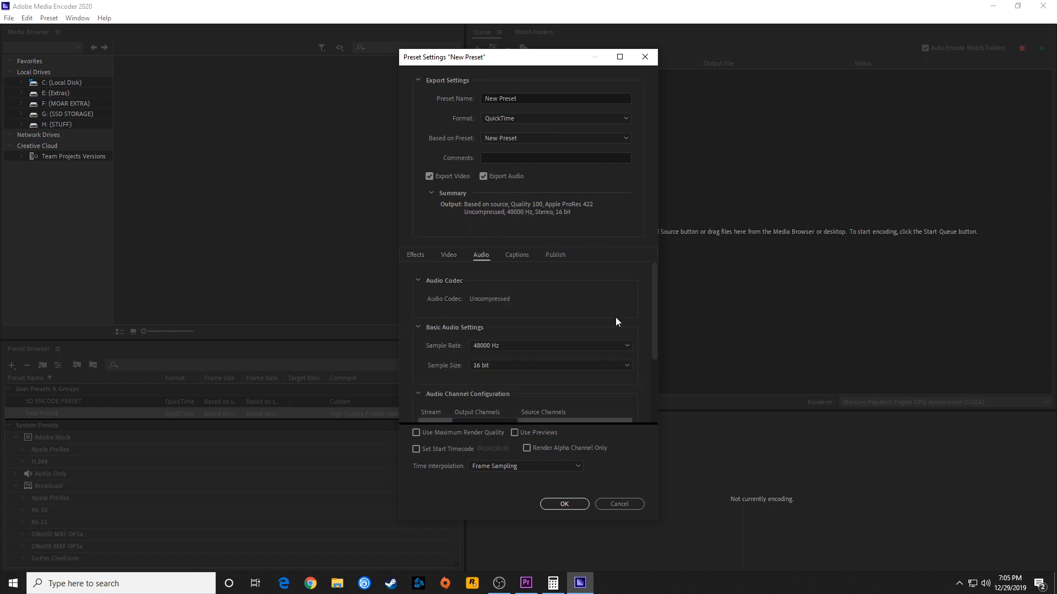
Stop the drone preset's frame size from following the source, unlink width and height, and set them to 2048 × 1080
{"action": "left_click", "coordinate": [446, 254]}
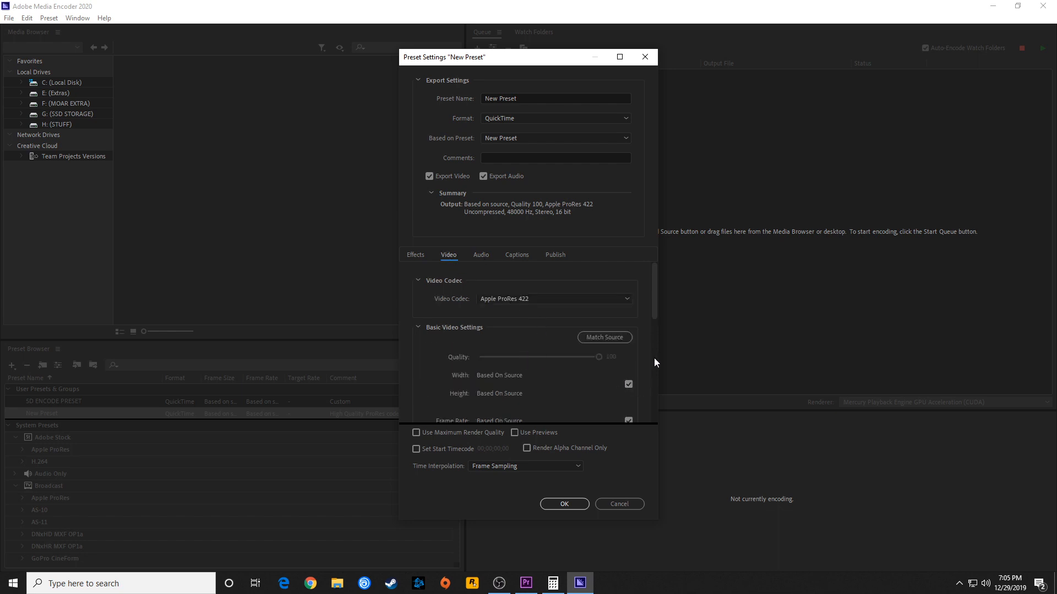
{"action": "left_click_drag", "start_coordinate": [655, 300], "coordinate": [658, 321]}
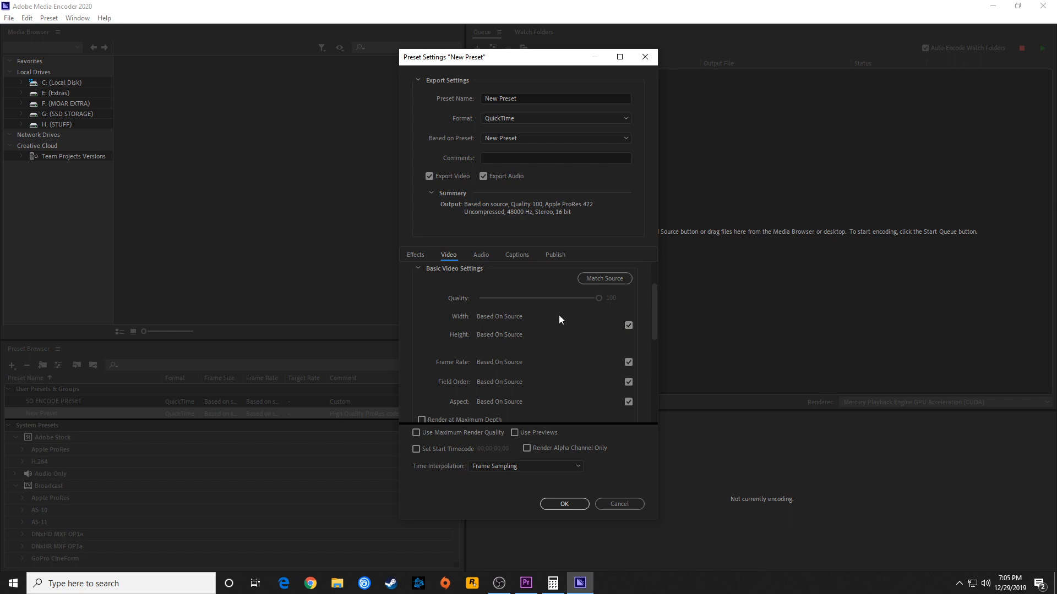
{"action": "left_click", "coordinate": [628, 326]}
{"action": "scroll", "coordinate": [485, 348], "scroll_direction": "up", "scroll_amount": 1}
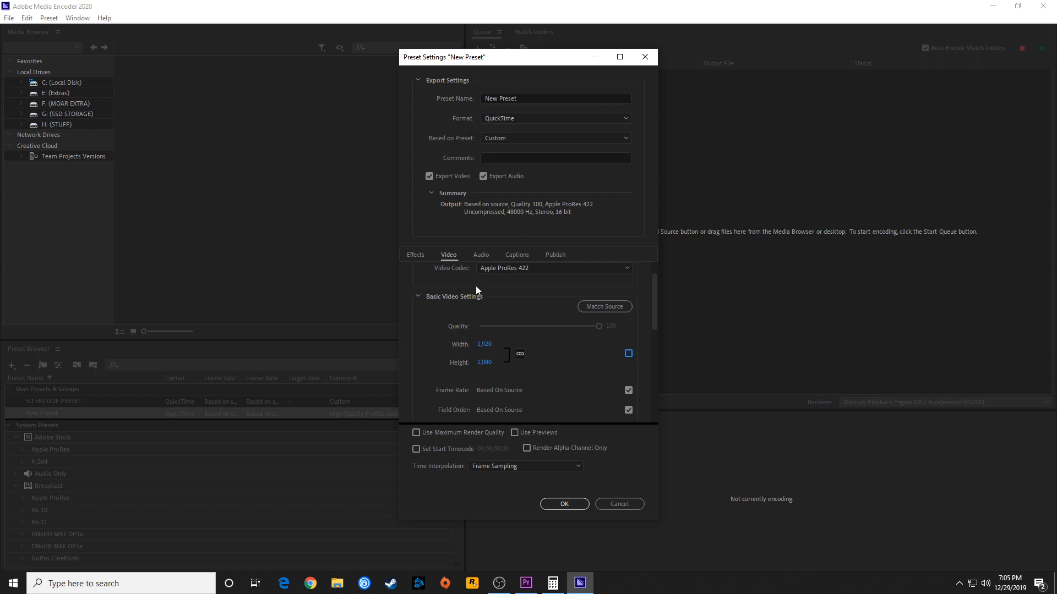
{"action": "left_click", "coordinate": [521, 355]}
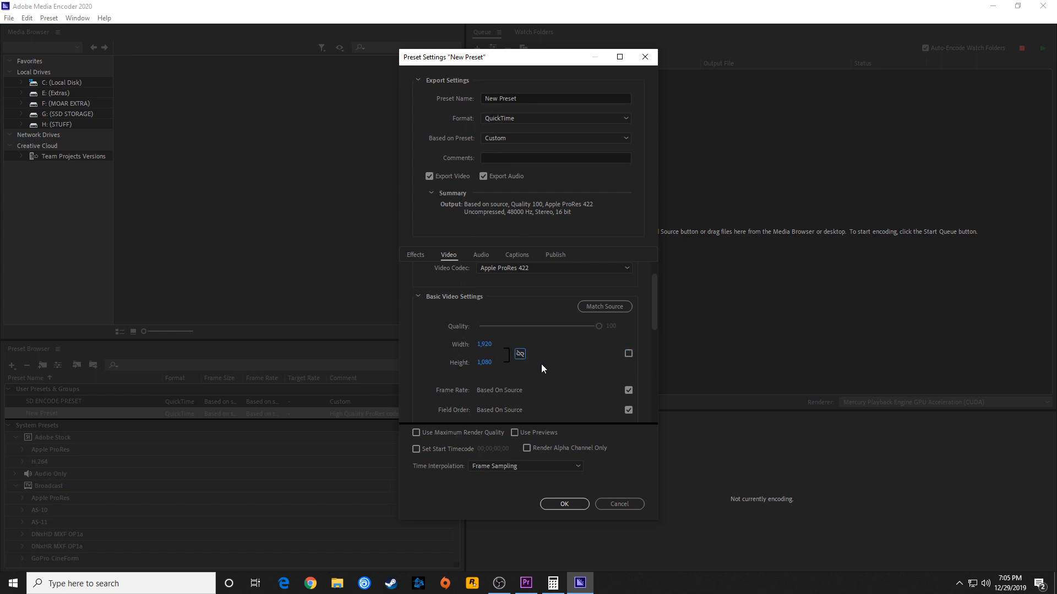
{"action": "left_click", "coordinate": [485, 345]}
{"action": "type", "text": "2048"}
{"action": "type", "text": "1080"}
{"action": "key", "text": "Return"}
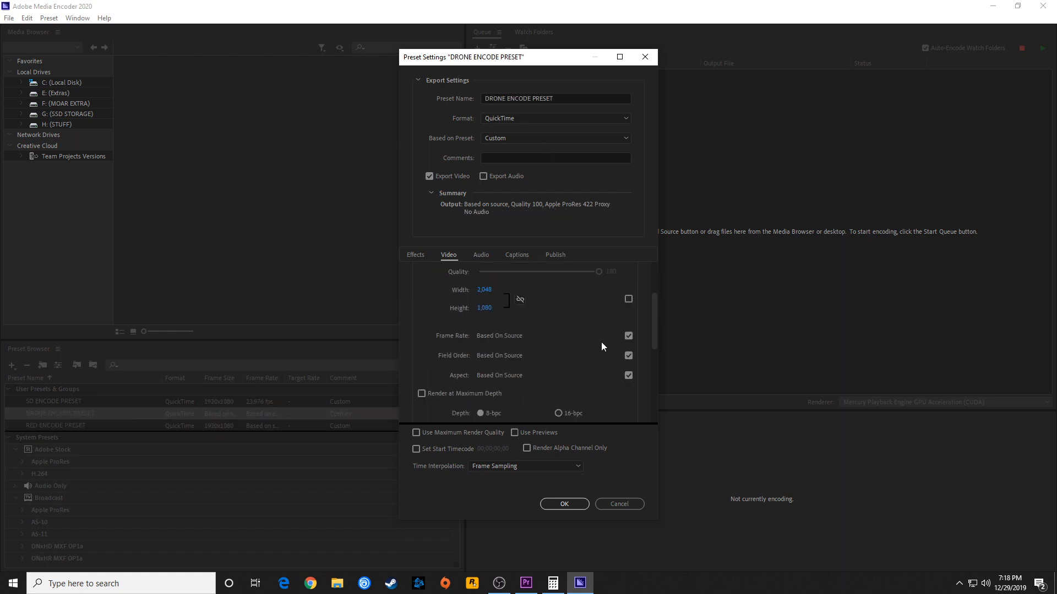
Override the source-based frame rate of the drone preset with 23.976
{"action": "left_click", "coordinate": [628, 337]}
{"action": "left_click", "coordinate": [497, 335]}
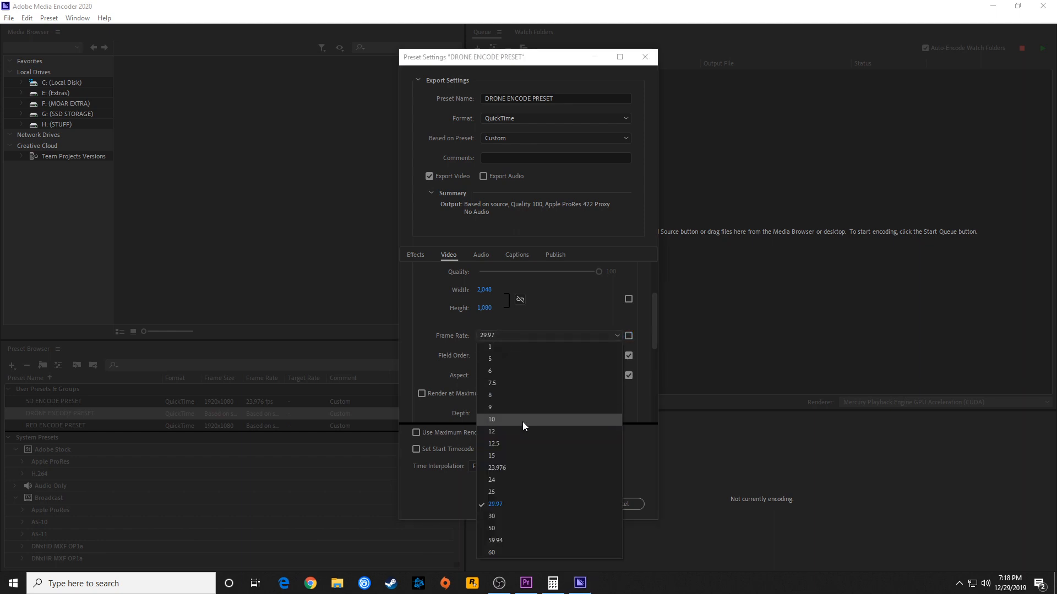
{"action": "left_click", "coordinate": [517, 467]}
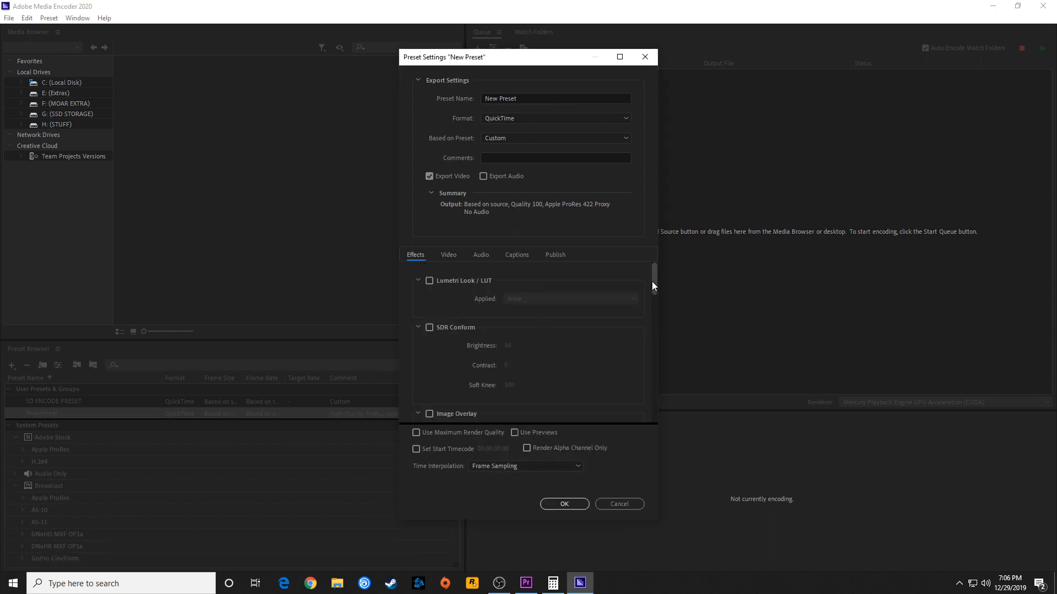
Set the position of the drone preset's timecode overlay to Bottom Right
{"action": "left_click_drag", "start_coordinate": [654, 285], "coordinate": [655, 358]}
{"action": "left_click", "coordinate": [589, 344]}
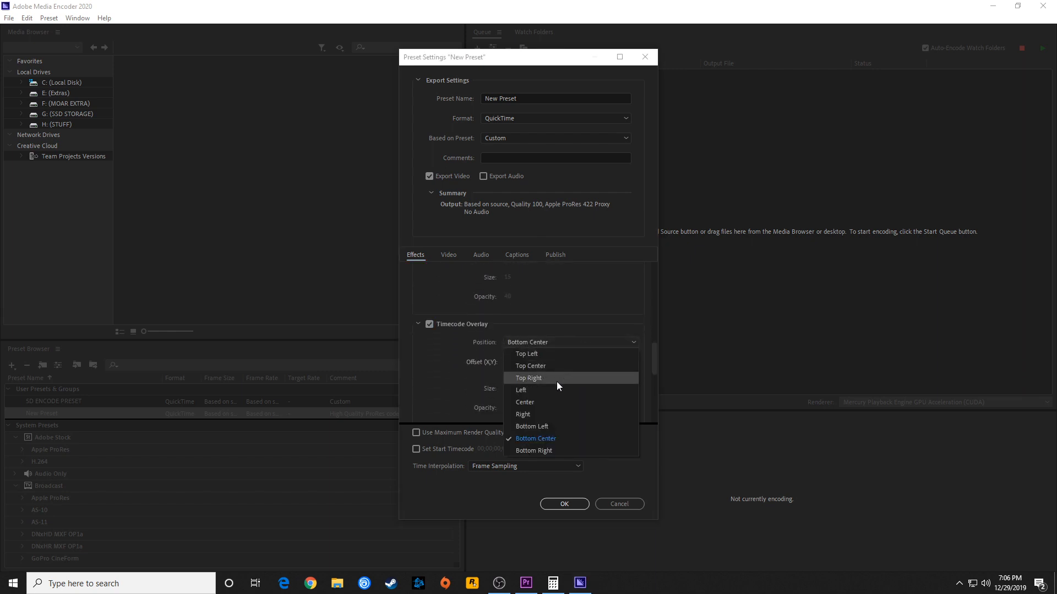
{"action": "left_click", "coordinate": [547, 448]}
{"action": "left_click_drag", "start_coordinate": [655, 367], "coordinate": [654, 336]}
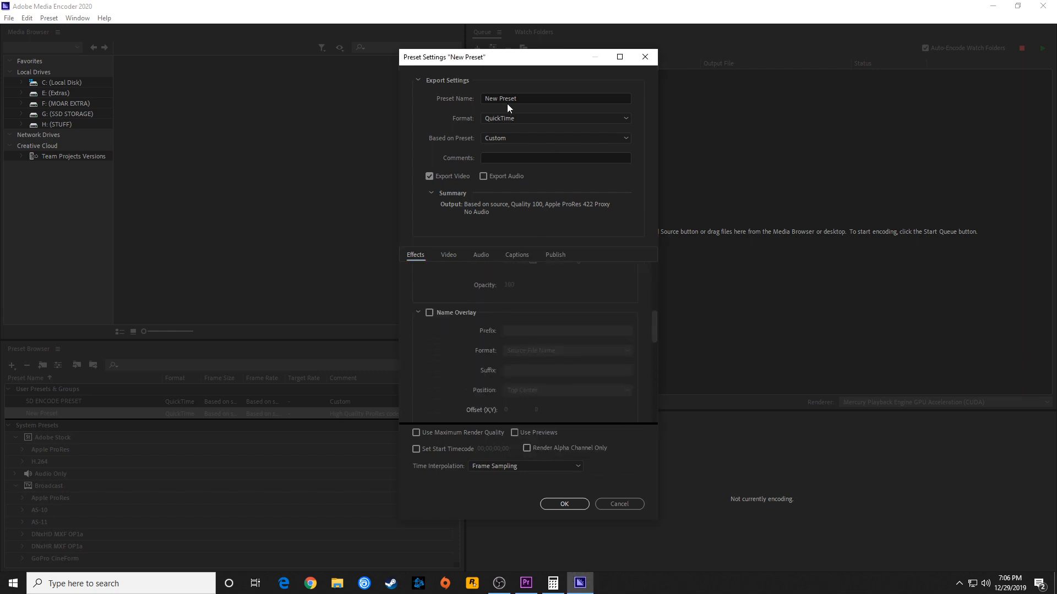
Name the preset DRONE ENCODE PRESET and save it
{"action": "left_click_drag", "start_coordinate": [521, 99], "coordinate": [450, 98]}
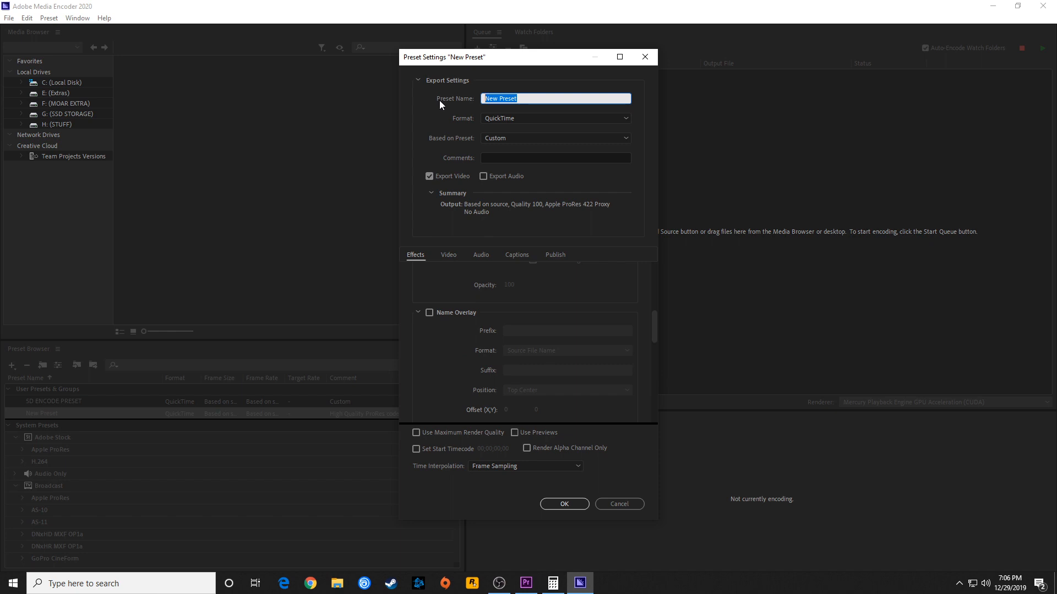
{"action": "type", "text": "DRONE ENCODE PRESET"}
{"action": "left_click", "coordinate": [564, 504]}
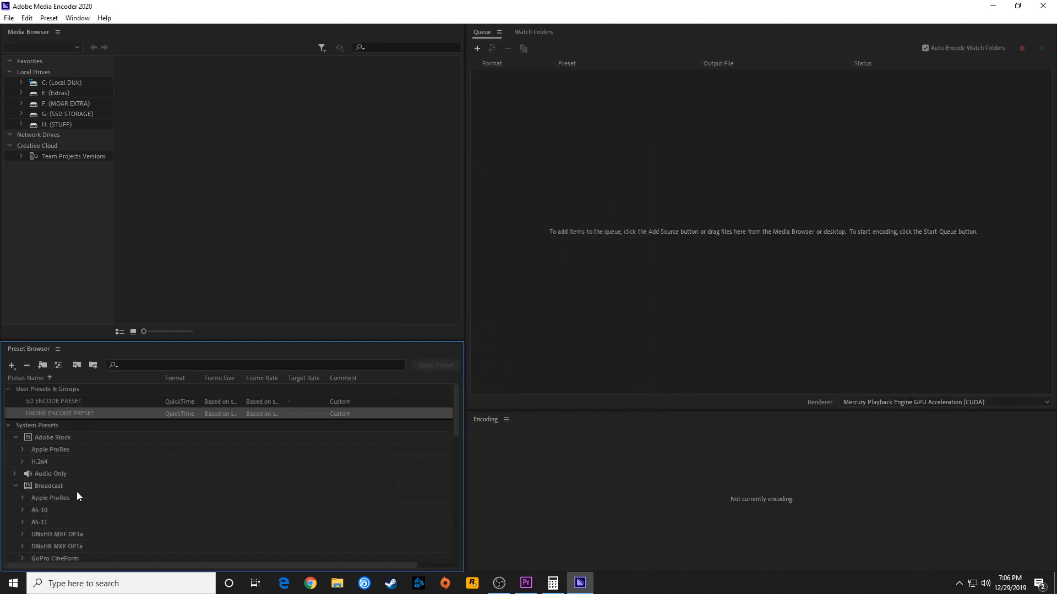
Check the selected RED clip's frame size in Premiere Pro and calculate half its width in Calculator as 3840 ÷ 2
{"action": "left_click", "coordinate": [552, 582]}
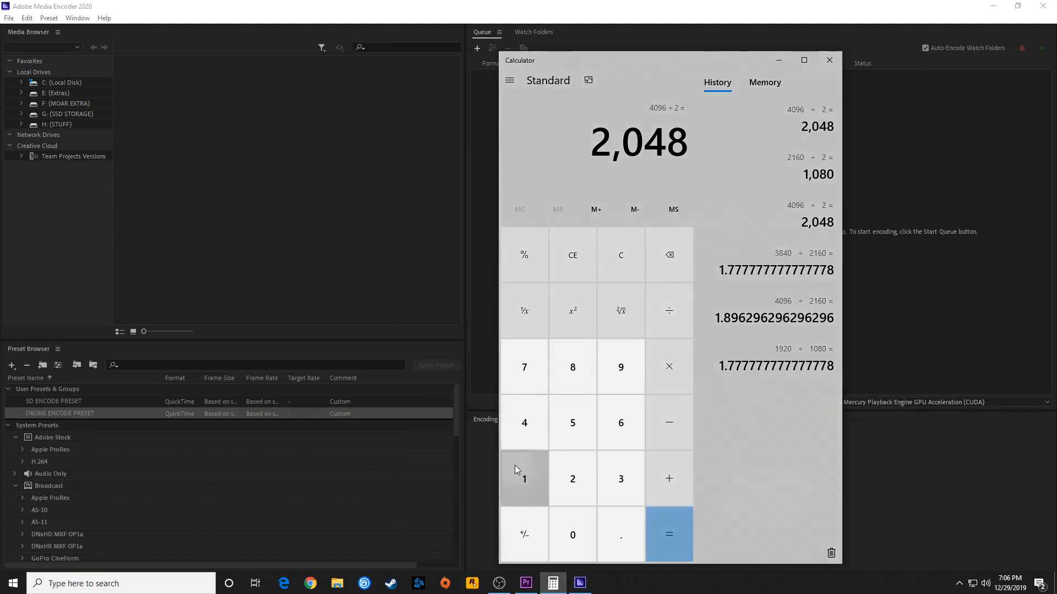
{"action": "left_click", "coordinate": [526, 583]}
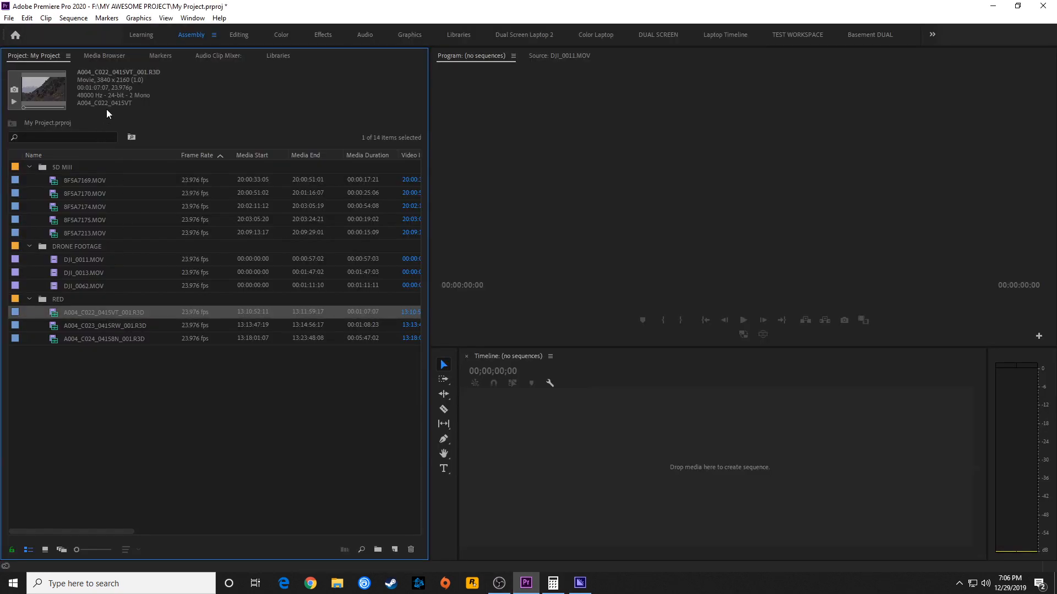
{"action": "left_click", "coordinate": [553, 583]}
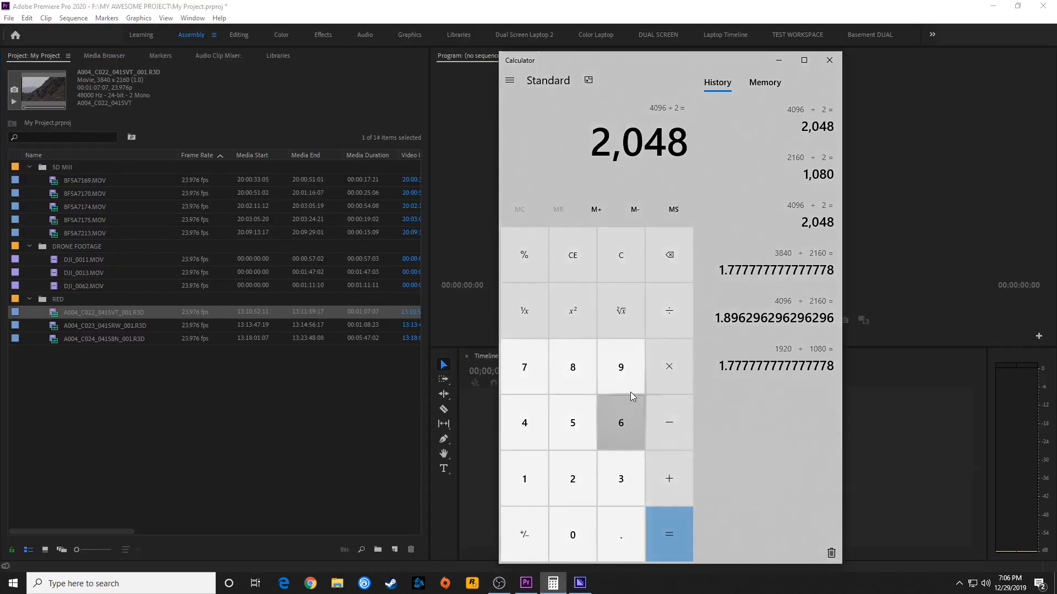
{"action": "type", "text": "3840/2"}
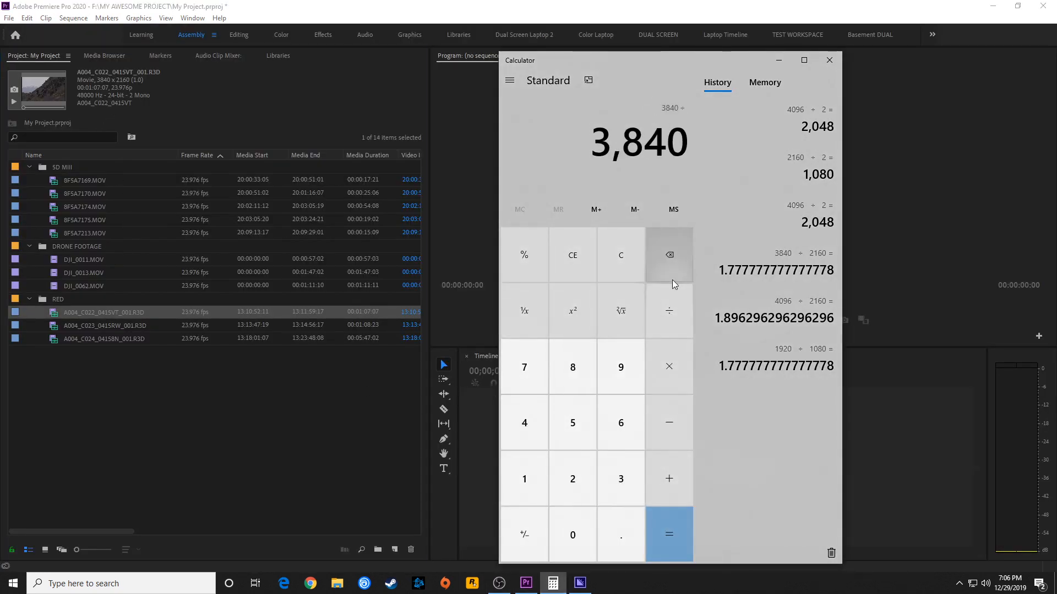
{"action": "key", "text": "Return"}
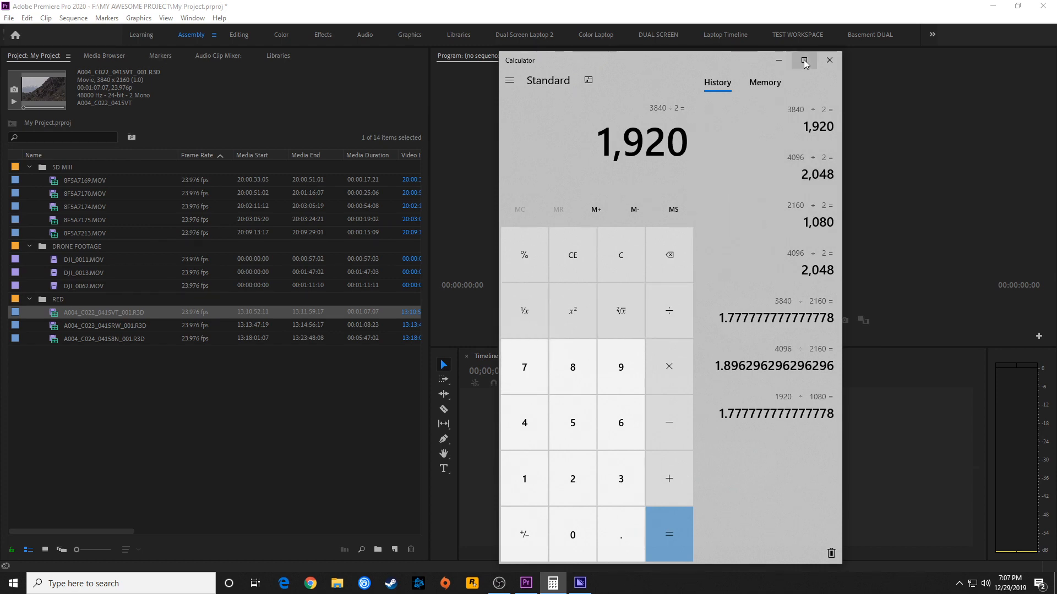
{"action": "left_click", "coordinate": [779, 61]}
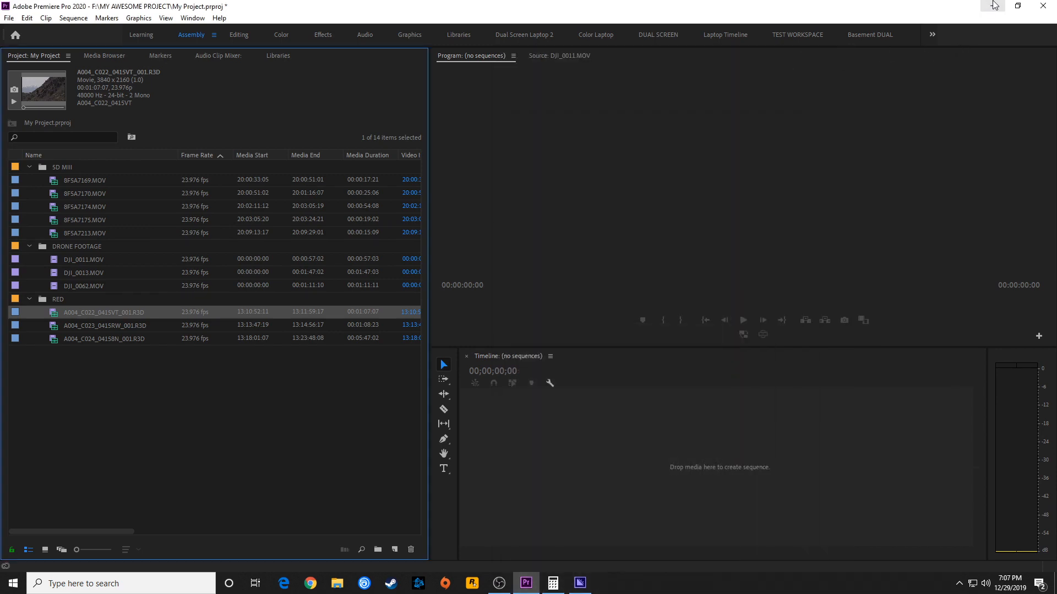
Return to Media Encoder and create a new QuickTime encoding preset based on Apple ProRes 422 Proxy for the RED footage
{"action": "left_click", "coordinate": [992, 6]}
{"action": "right_click", "coordinate": [41, 506]}
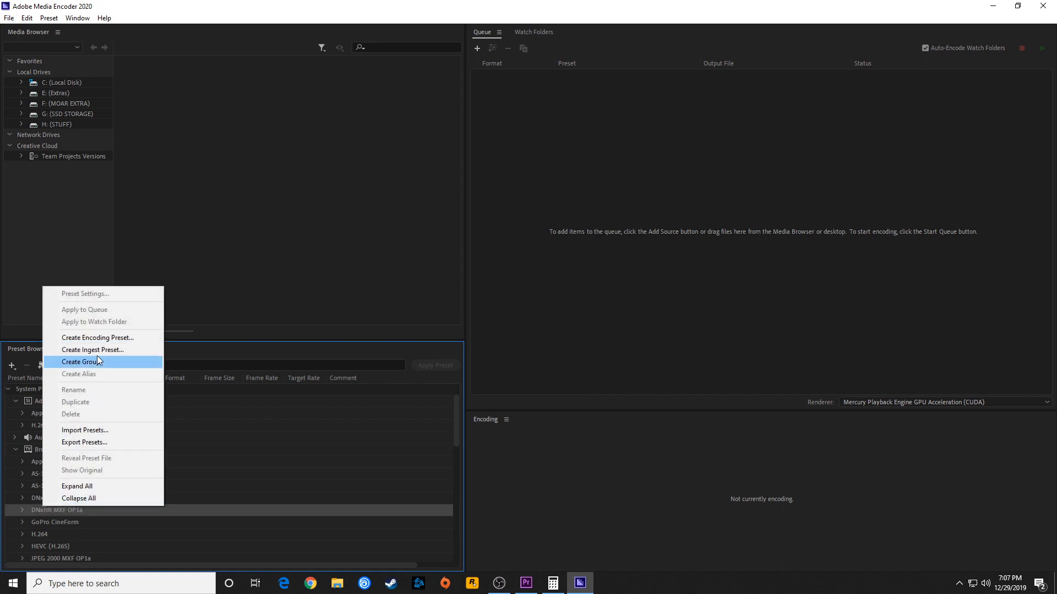
{"action": "left_click", "coordinate": [102, 342]}
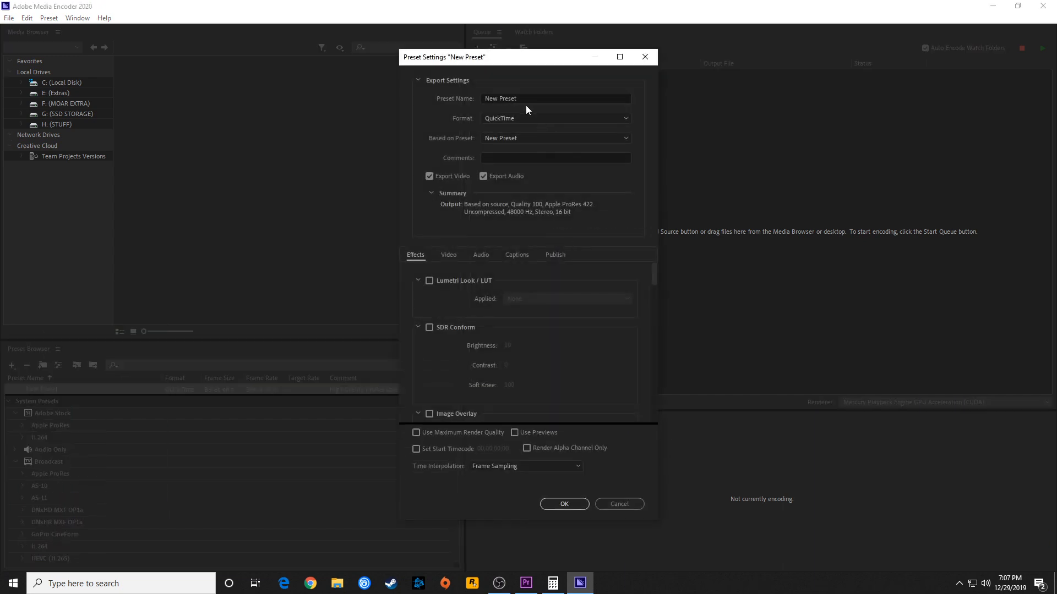
{"action": "left_click", "coordinate": [523, 138]}
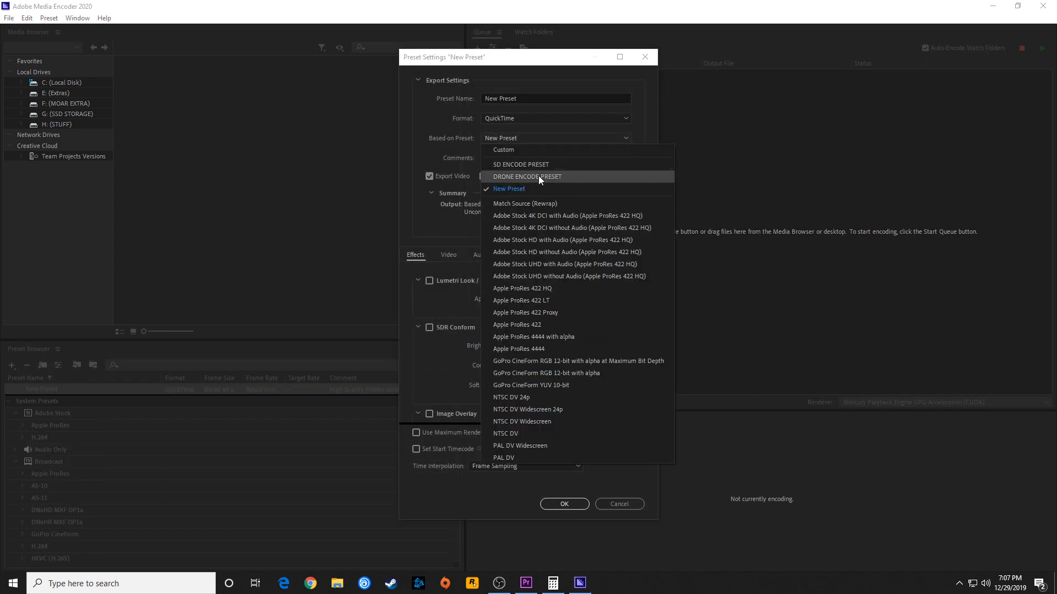
{"action": "left_click", "coordinate": [562, 312]}
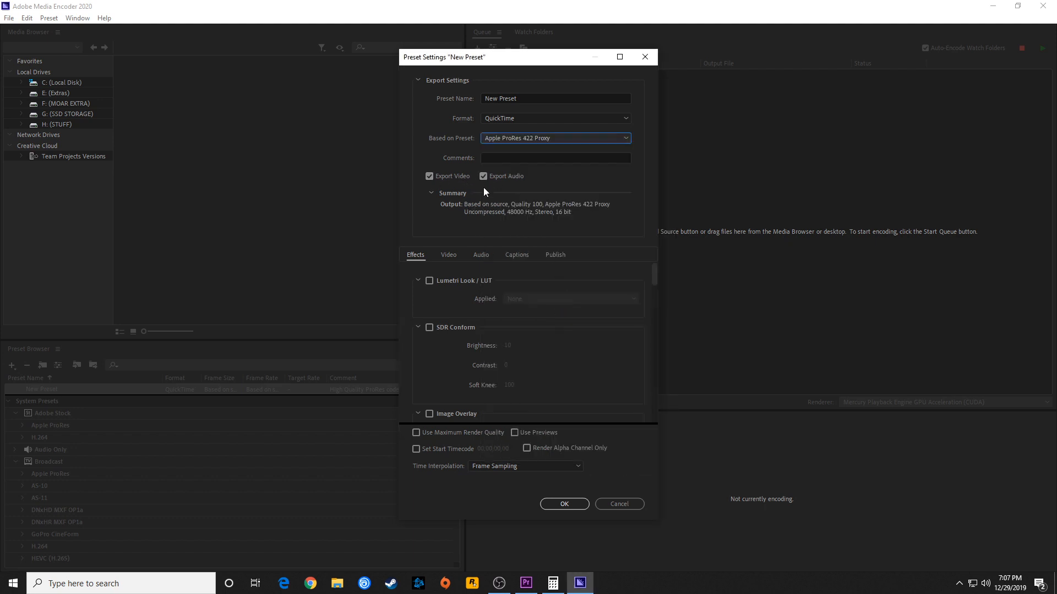
Stop the RED preset's frame size from following the source, using 1920 × 1080 instead
{"action": "left_click", "coordinate": [452, 255]}
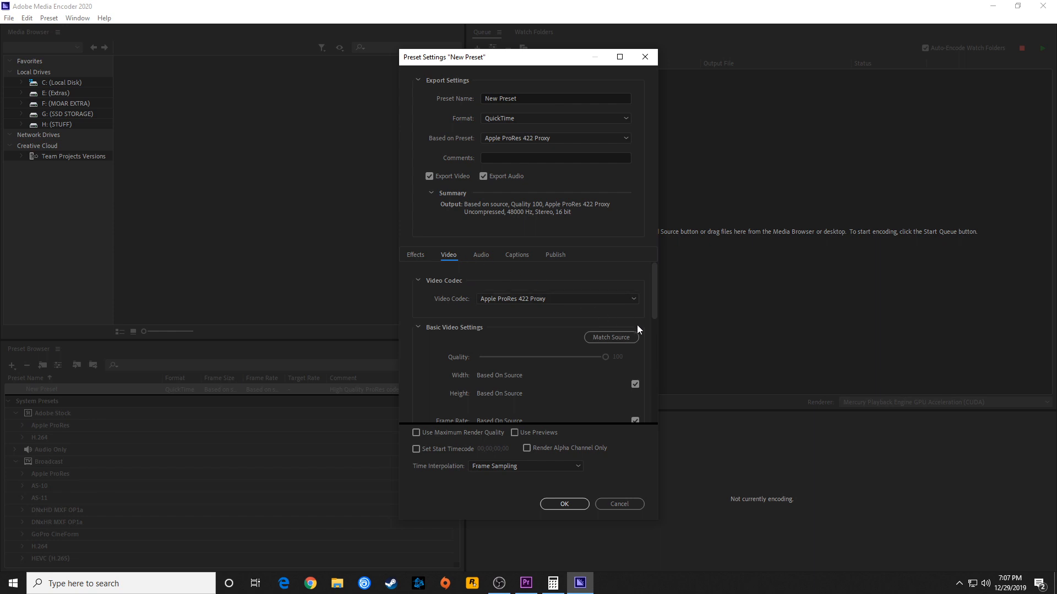
{"action": "left_click_drag", "start_coordinate": [653, 295], "coordinate": [643, 324]}
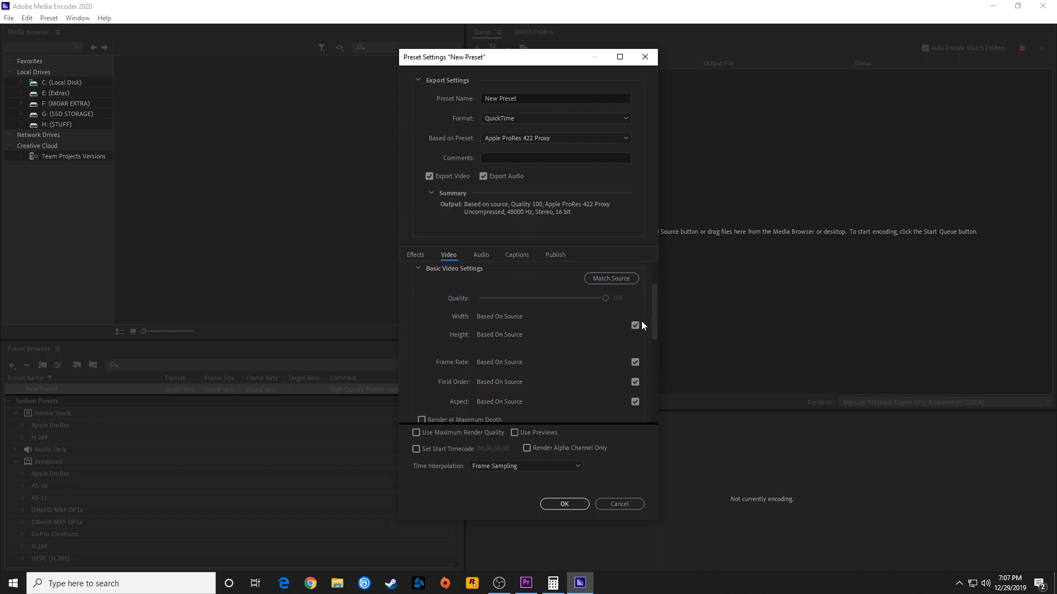
{"action": "left_click", "coordinate": [634, 326]}
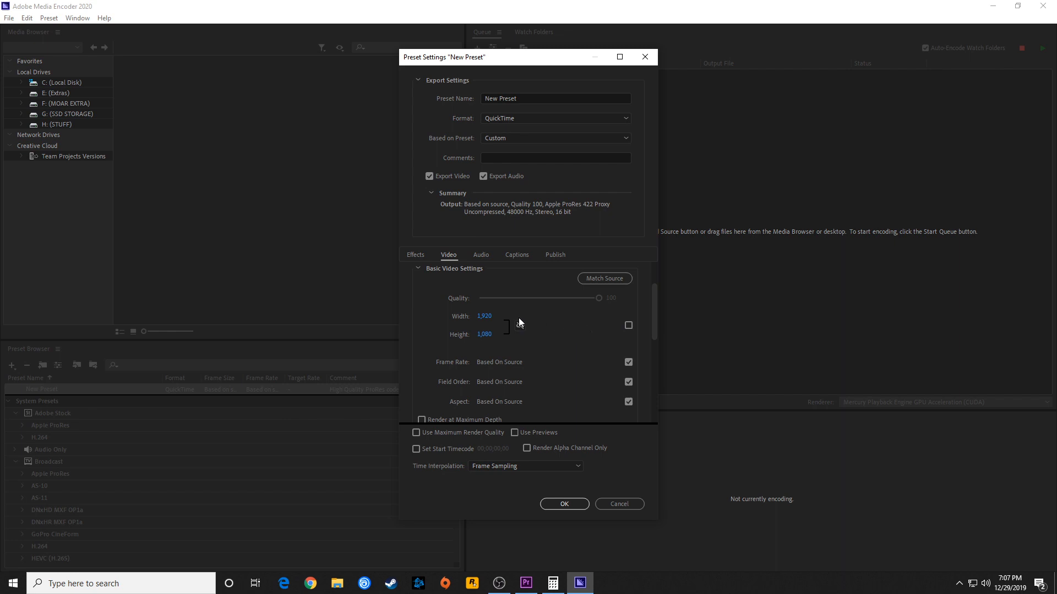
{"action": "left_click", "coordinate": [482, 255]}
{"action": "left_click", "coordinate": [460, 257]}
{"action": "left_click", "coordinate": [478, 255]}
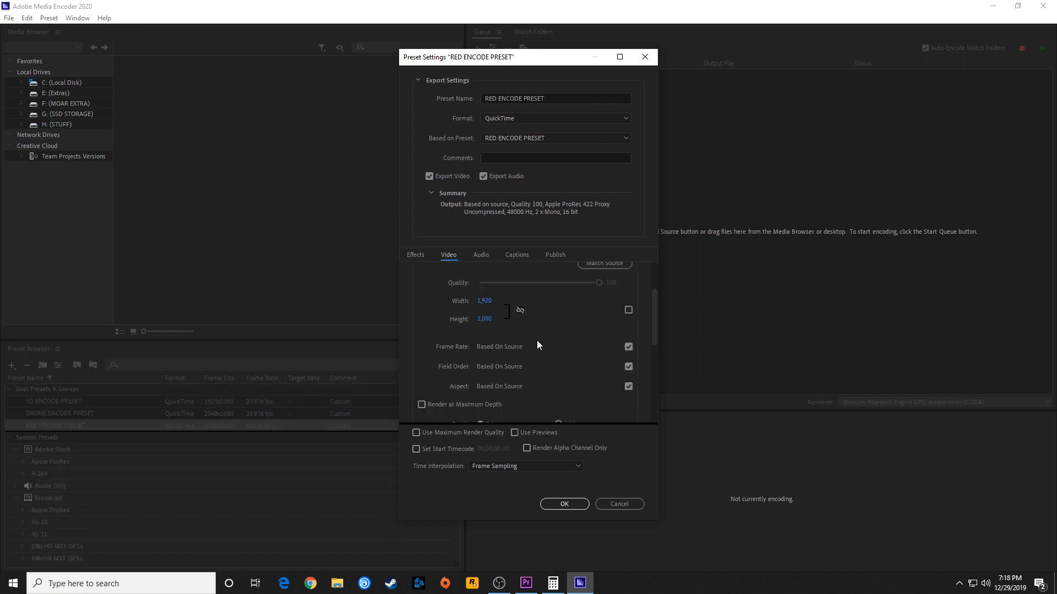
Override the RED preset's source-based frame rate with a fixed rate matching the RED footage
{"action": "left_click", "coordinate": [628, 346]}
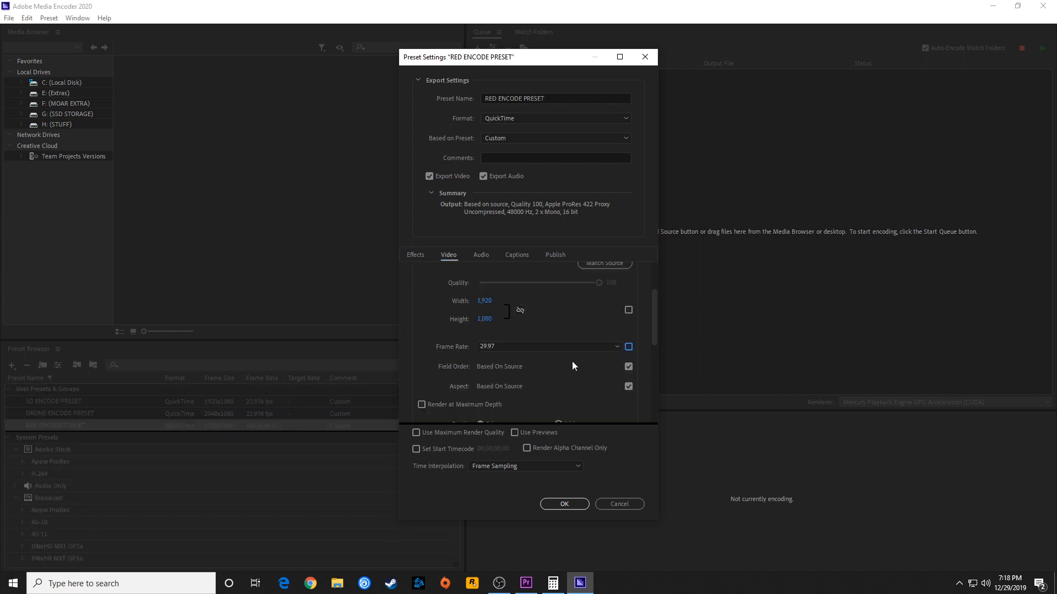
{"action": "left_click", "coordinate": [501, 350]}
{"action": "left_click", "coordinate": [501, 476]}
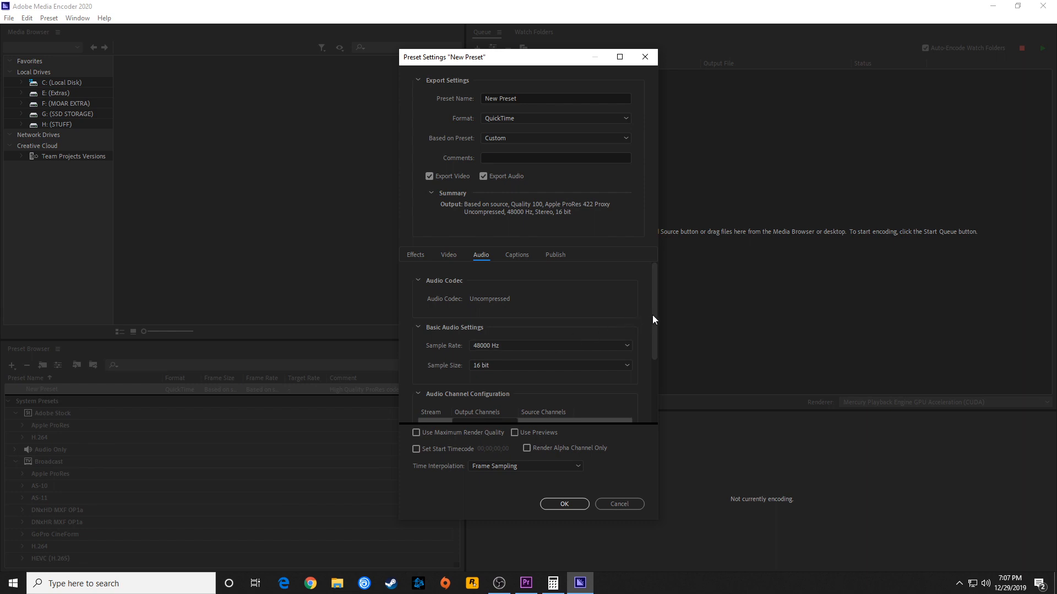
Configure the RED preset's audio as two mono streams by adding a second stream and switching the first from stereo to Mono
{"action": "left_click_drag", "start_coordinate": [653, 315], "coordinate": [654, 352]}
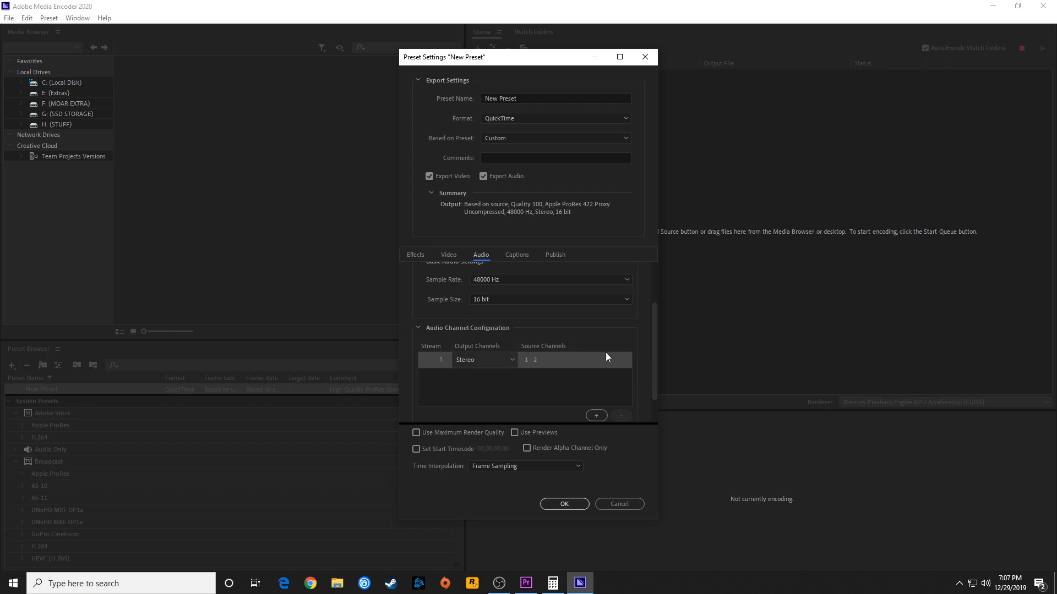
{"action": "scroll", "coordinate": [653, 362], "scroll_direction": "down", "scroll_amount": 2}
{"action": "left_click", "coordinate": [596, 379]}
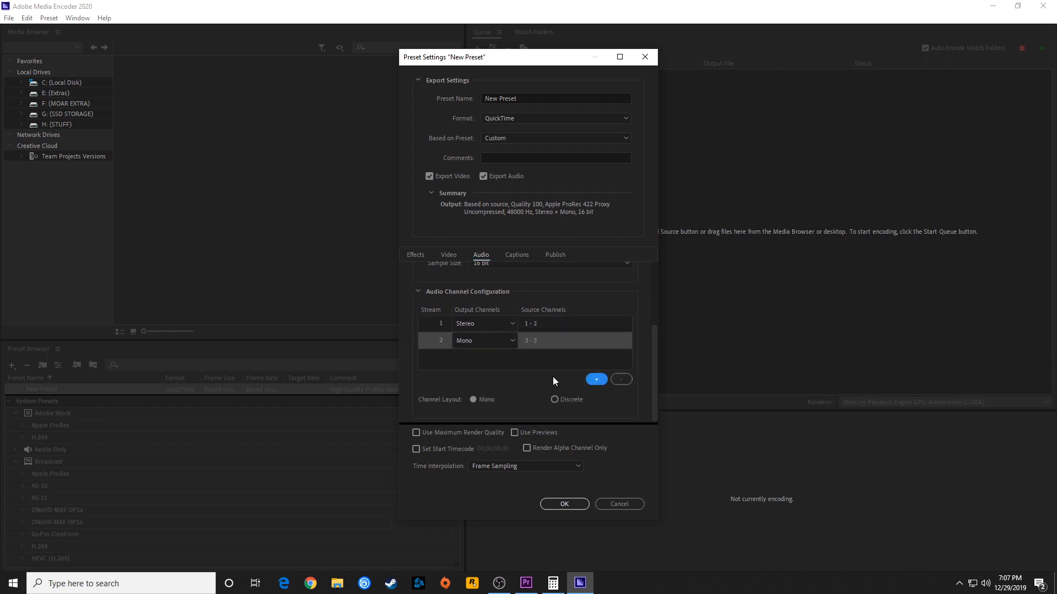
{"action": "left_click", "coordinate": [474, 328]}
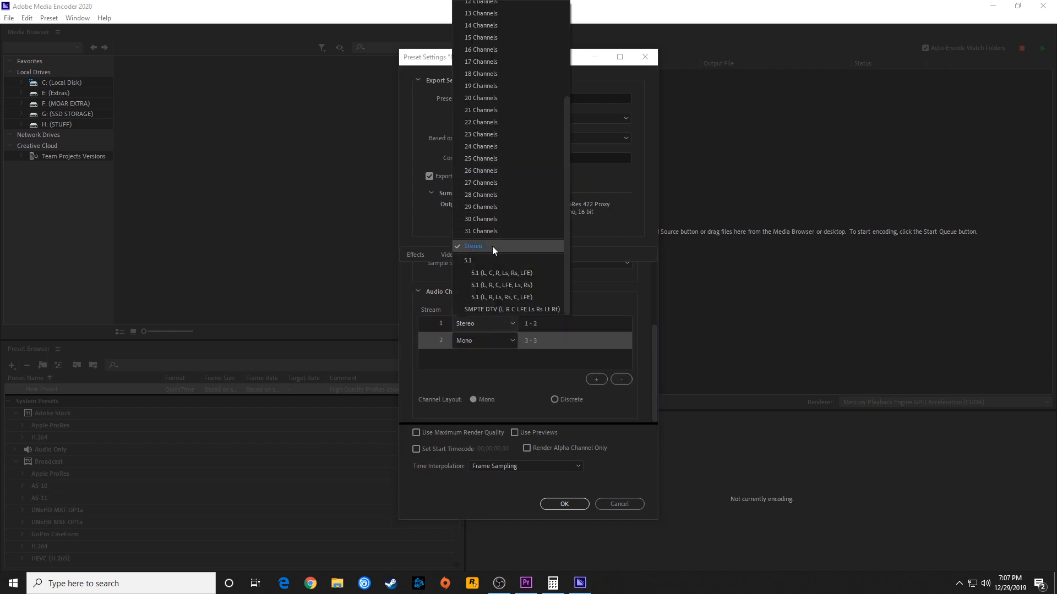
{"action": "left_click", "coordinate": [468, 7]}
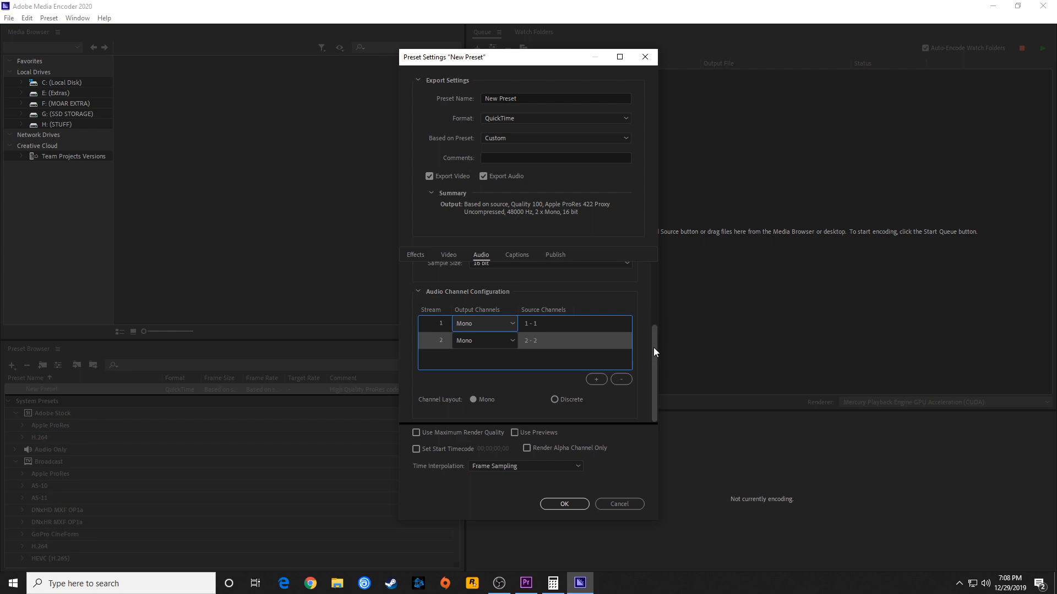
{"action": "left_click_drag", "start_coordinate": [652, 347], "coordinate": [642, 367]}
{"action": "left_click_drag", "start_coordinate": [655, 350], "coordinate": [651, 291]}
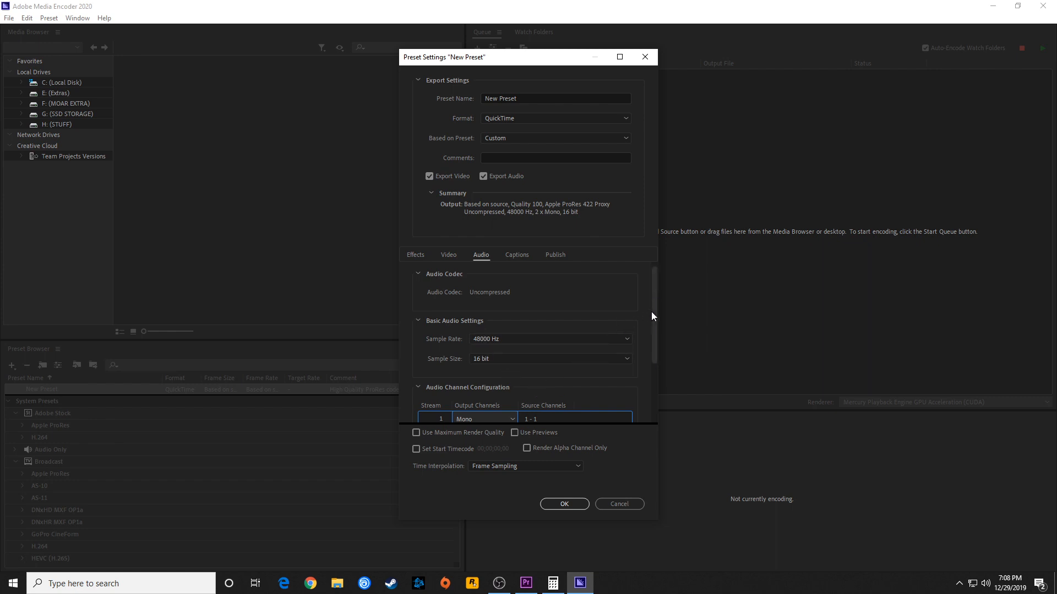
{"action": "left_click_drag", "start_coordinate": [652, 323], "coordinate": [652, 343]}
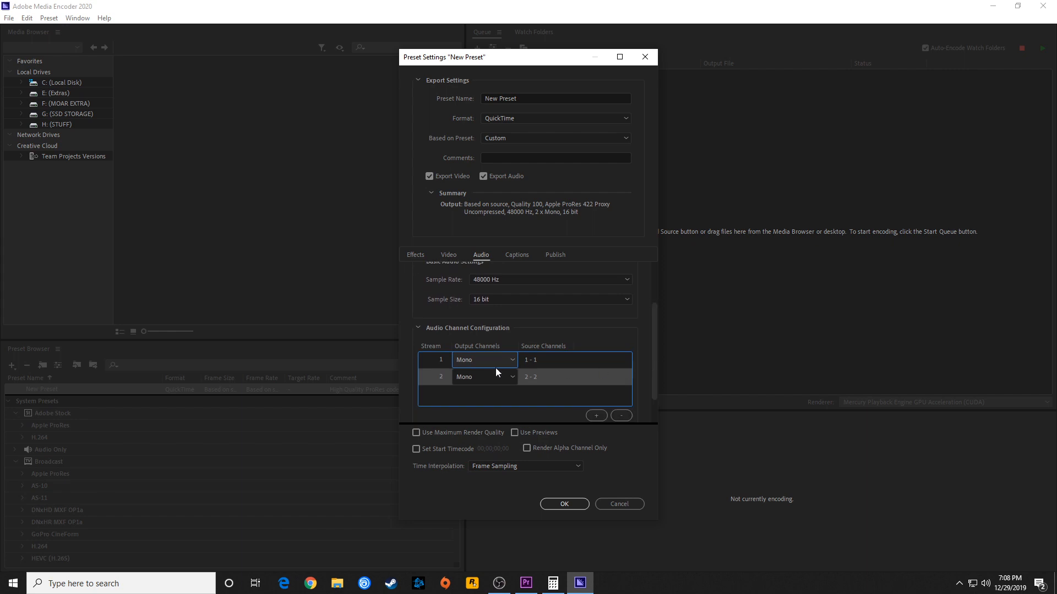
{"action": "scroll", "coordinate": [654, 355], "scroll_direction": "up", "scroll_amount": 3}
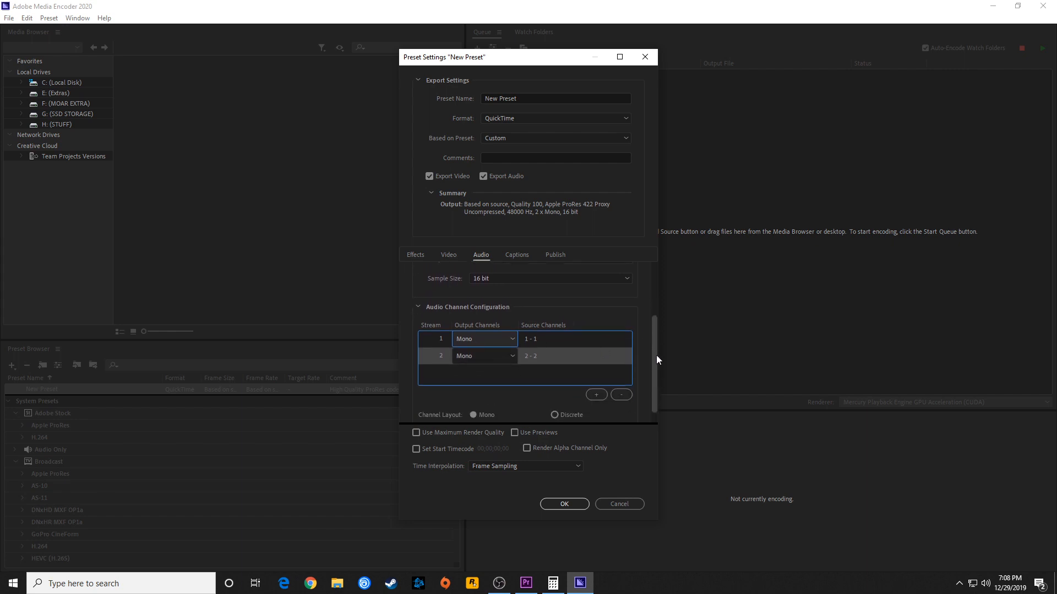
Enable the RED preset's timecode overlay and set its position to Bottom Right
{"action": "left_click", "coordinate": [490, 99]}
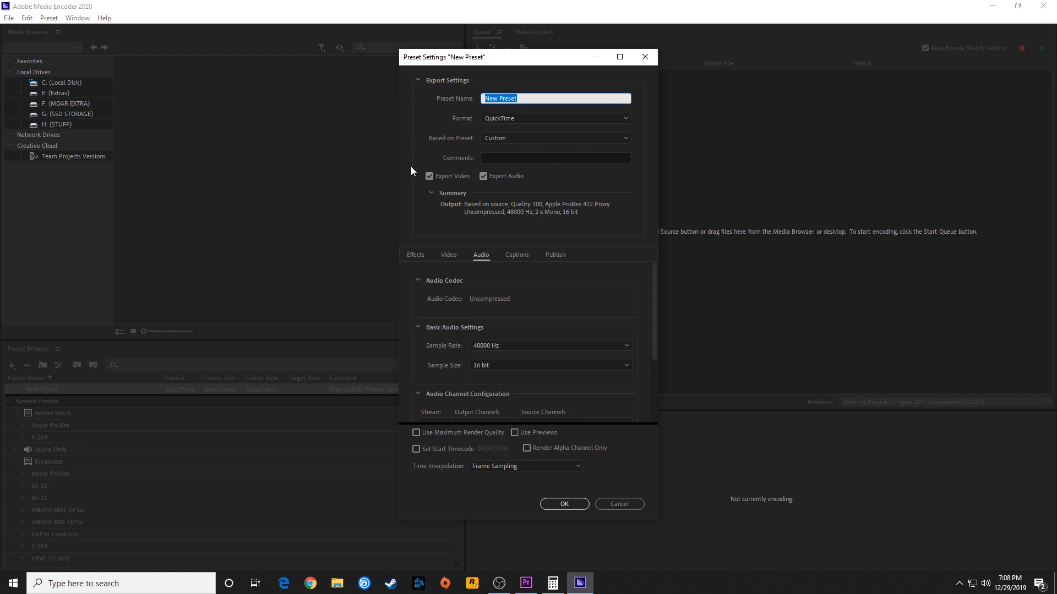
{"action": "left_click", "coordinate": [416, 257]}
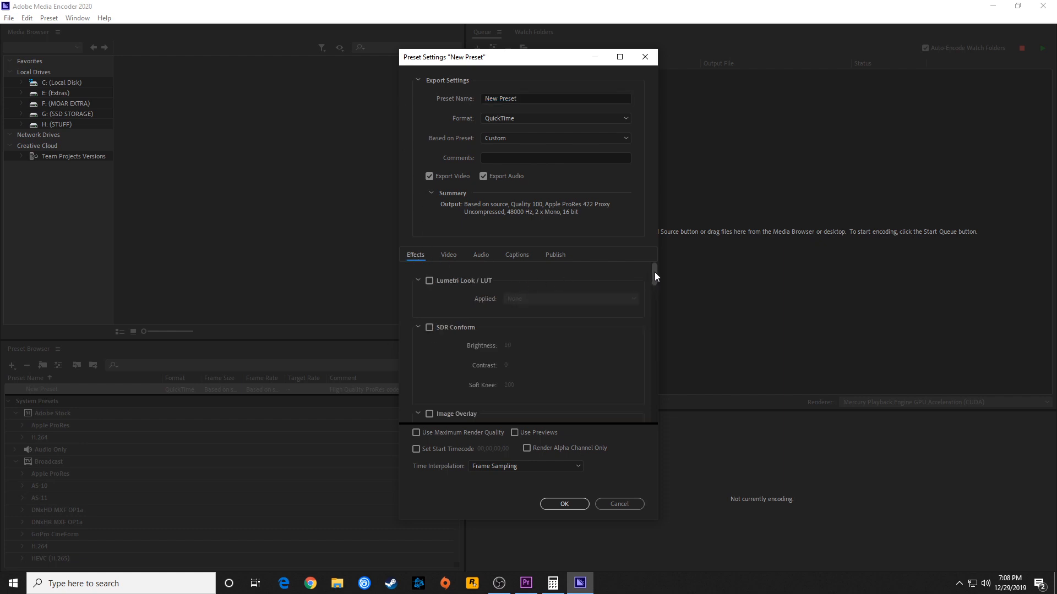
{"action": "left_click_drag", "start_coordinate": [655, 272], "coordinate": [661, 333]}
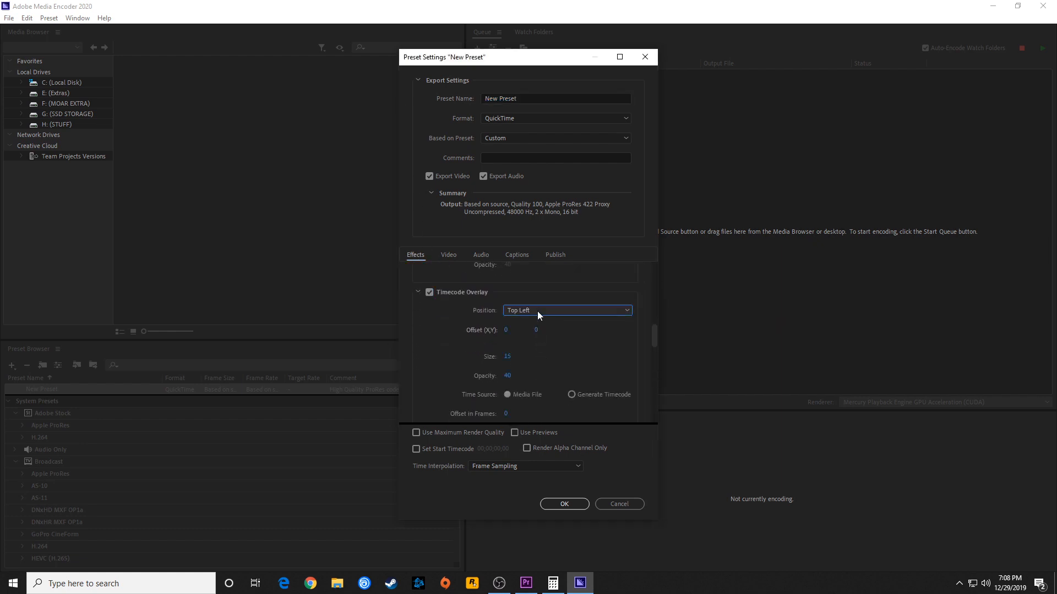
{"action": "left_click", "coordinate": [538, 313]}
{"action": "left_click", "coordinate": [546, 417]}
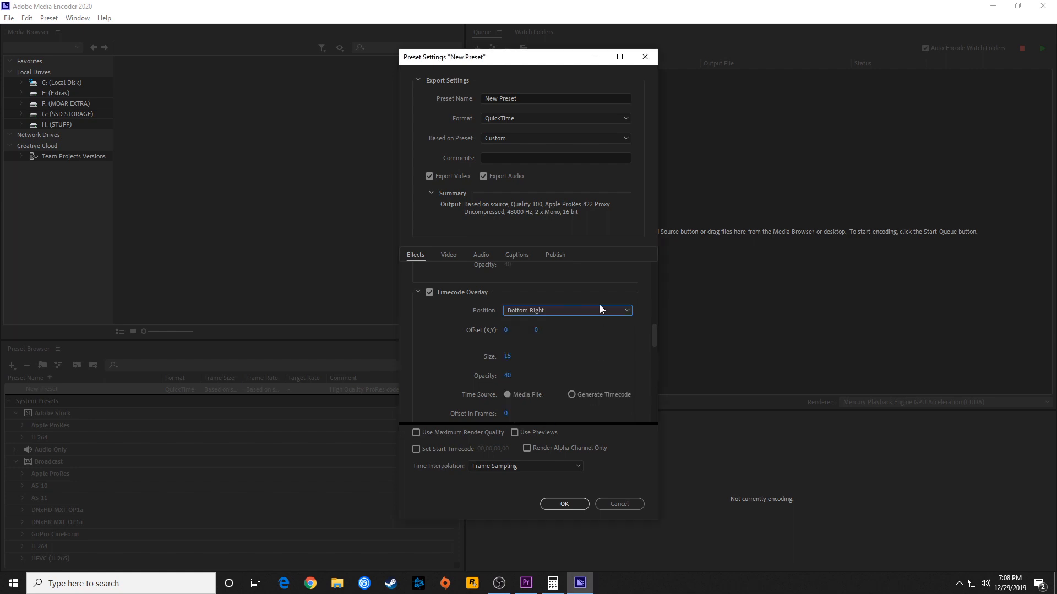
Name the preset RED ENCODE PRESET and save it
{"action": "left_click", "coordinate": [525, 102]}
{"action": "type", "text": "RED E"}
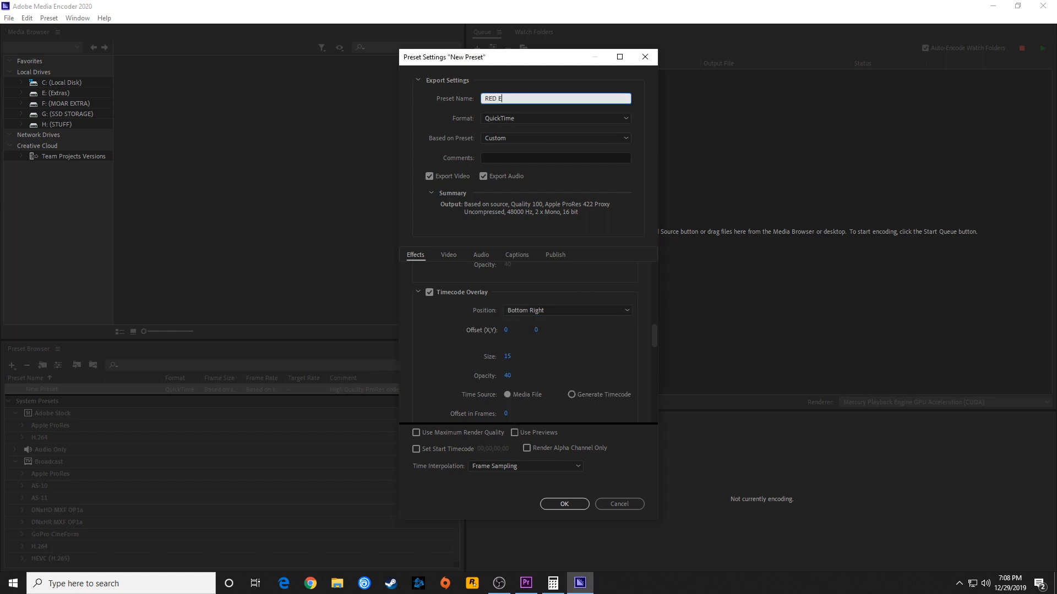
{"action": "type", "text": "NCODE PRESET"}
{"action": "left_click", "coordinate": [565, 504]}
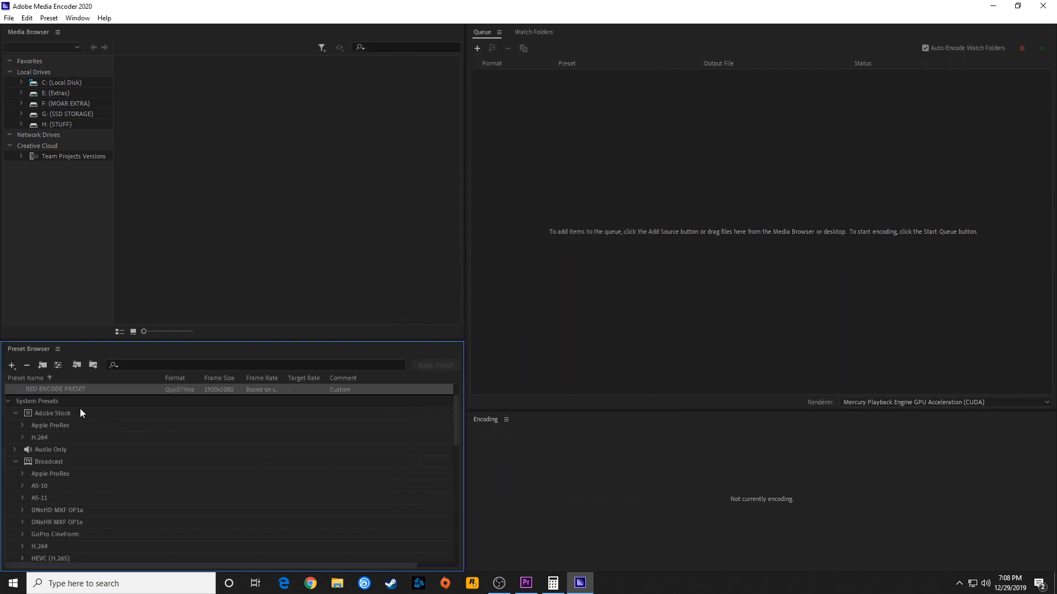
Review the saved 5D, drone and RED encode presets in the user presets list
{"action": "left_click", "coordinate": [51, 401]}
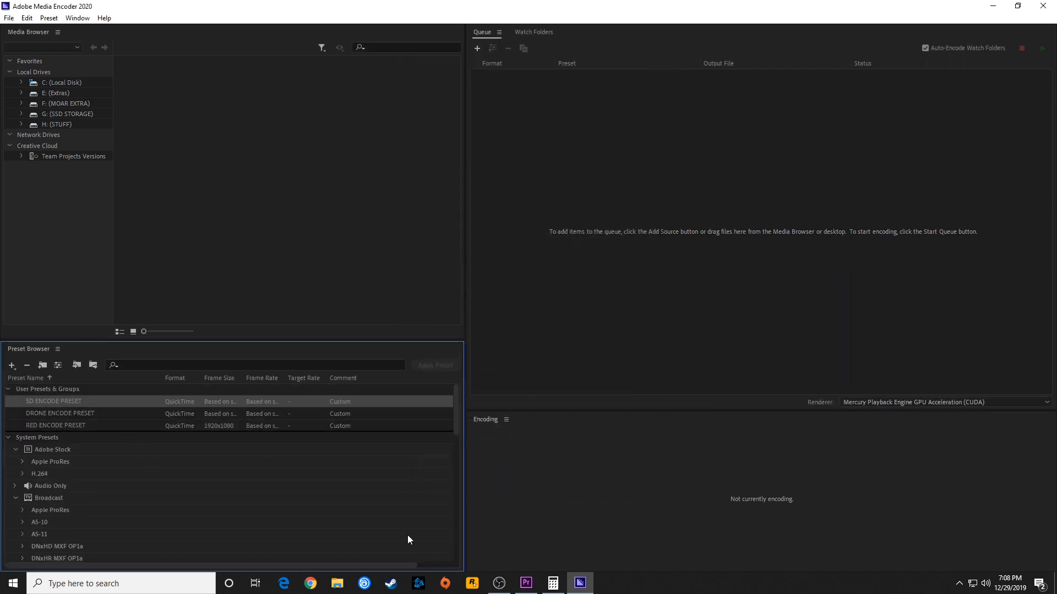
{"action": "left_click", "coordinate": [258, 275]}
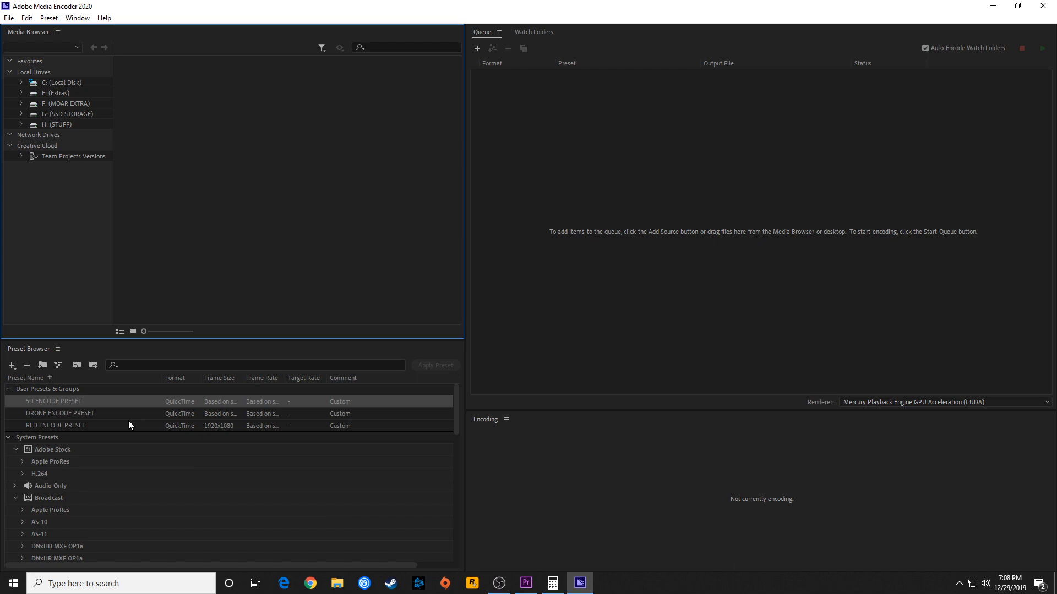
{"action": "left_click", "coordinate": [58, 413]}
{"action": "left_click", "coordinate": [58, 422]}
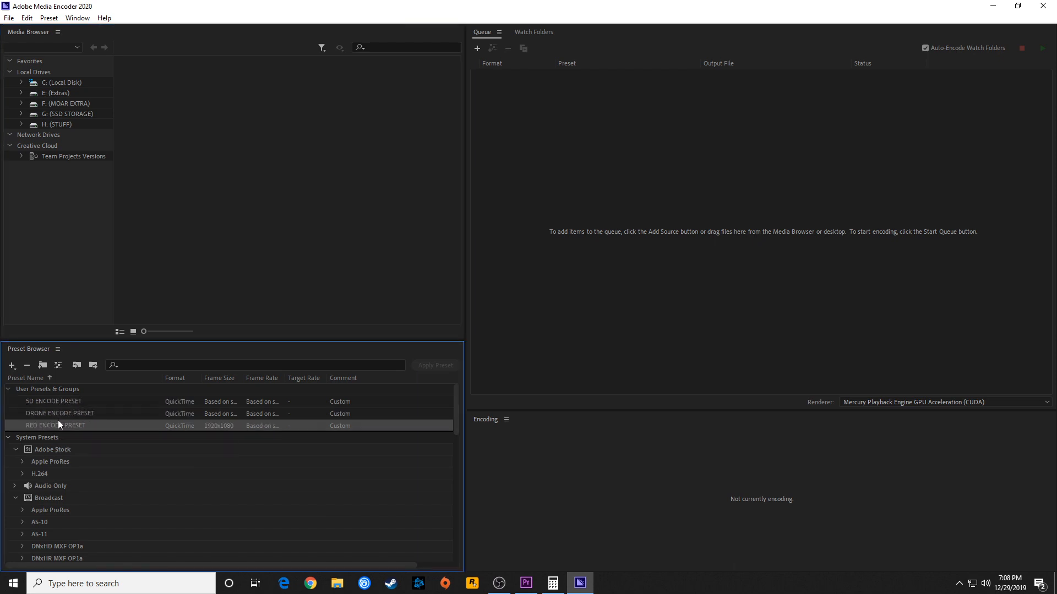
{"action": "left_click", "coordinate": [61, 414]}
{"action": "left_click", "coordinate": [64, 405]}
{"action": "left_click", "coordinate": [67, 414]}
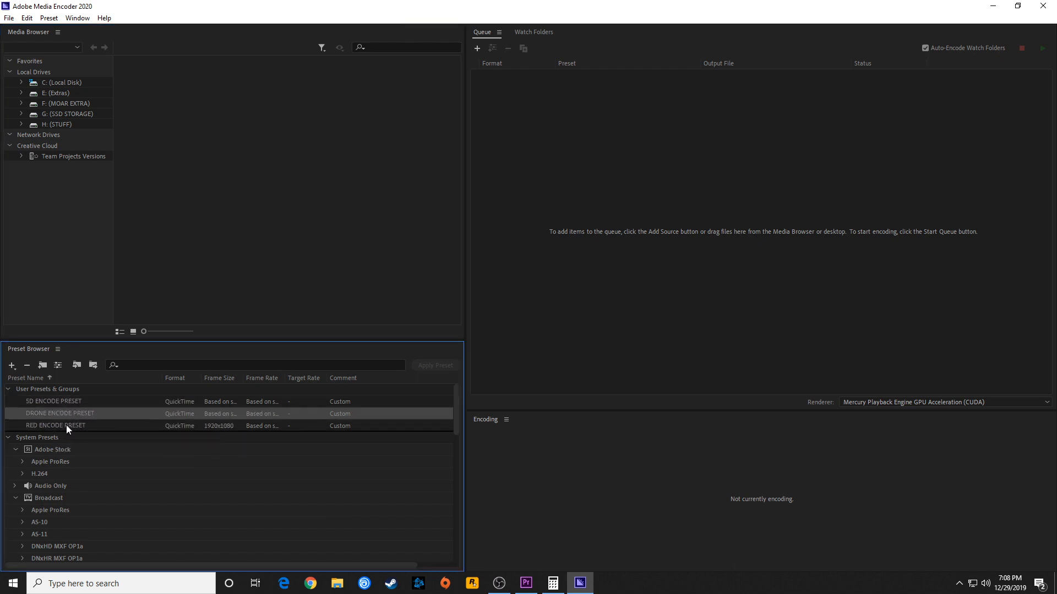
{"action": "left_click", "coordinate": [66, 425]}
Create a new ingest preset for the 5D footage and enable transcoding files to a destination
{"action": "left_click", "coordinate": [63, 400]}
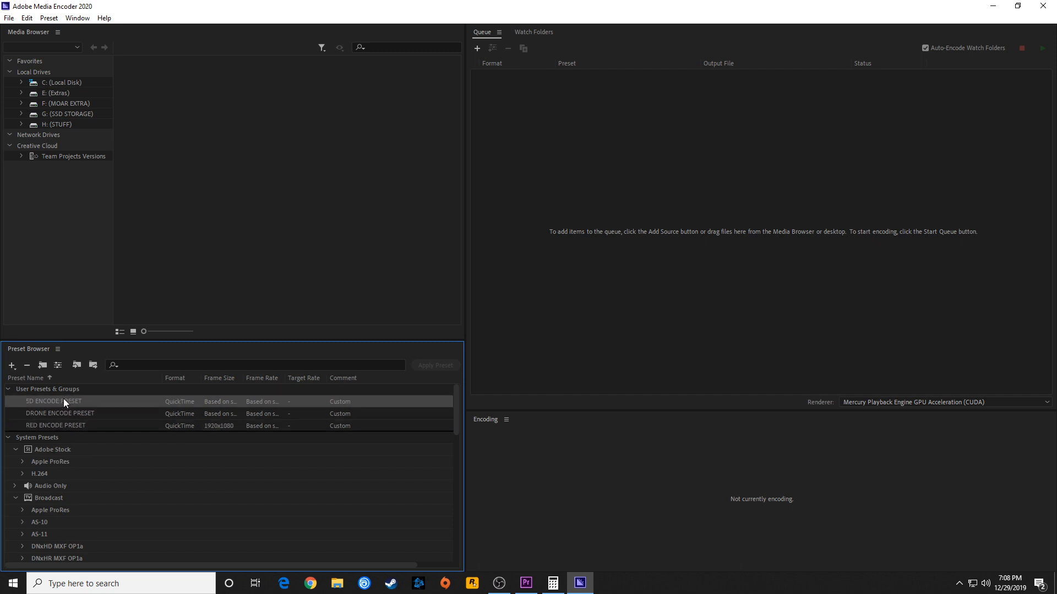
{"action": "right_click", "coordinate": [64, 401]}
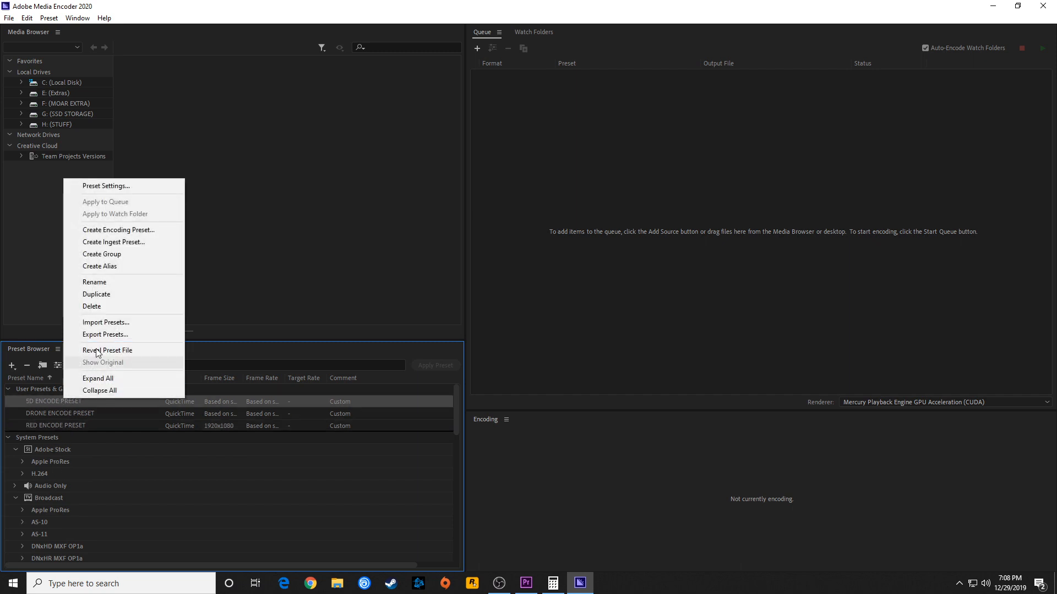
{"action": "left_click", "coordinate": [124, 243]}
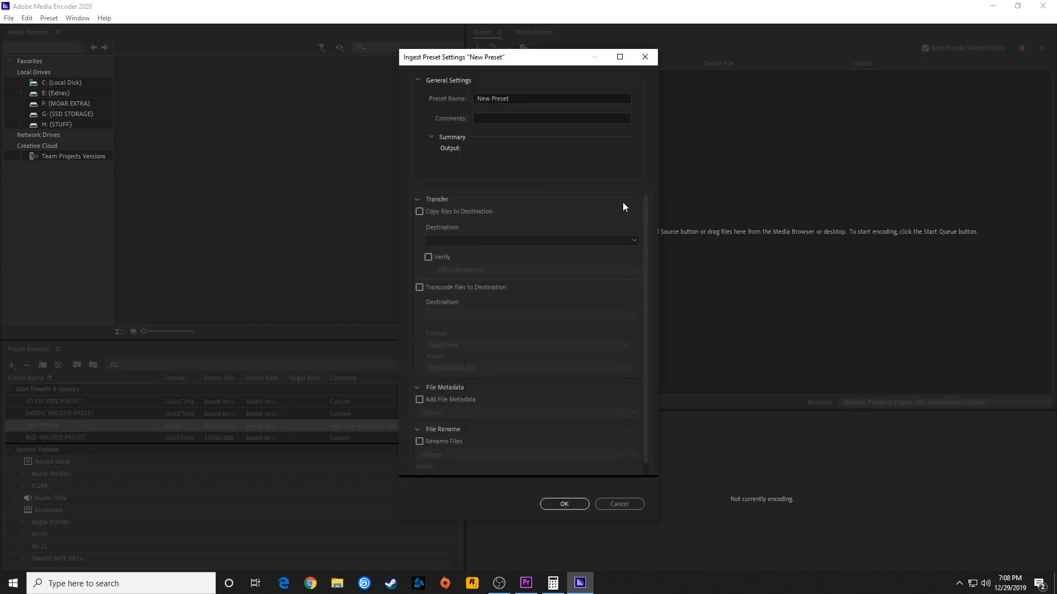
{"action": "scroll", "coordinate": [494, 268], "scroll_direction": "down", "scroll_amount": 1}
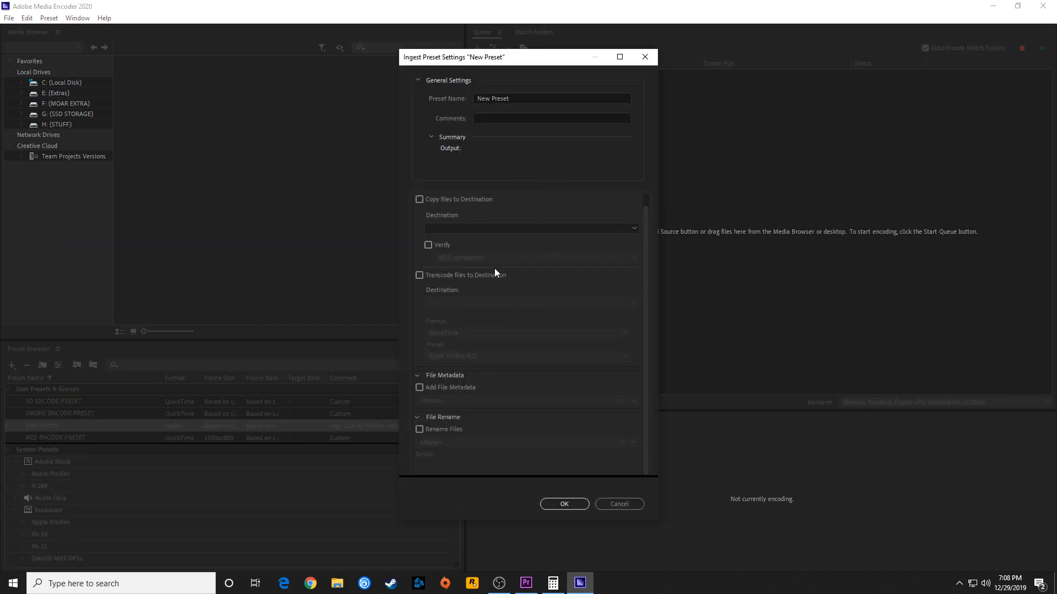
{"action": "scroll", "coordinate": [646, 246], "scroll_direction": "up", "scroll_amount": 1}
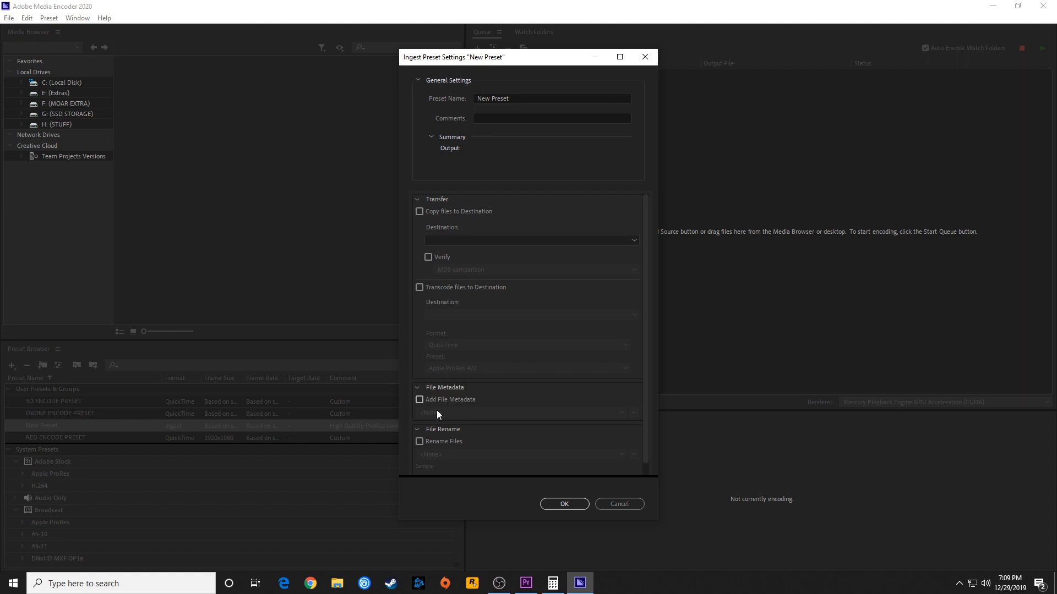
{"action": "left_click", "coordinate": [420, 287]}
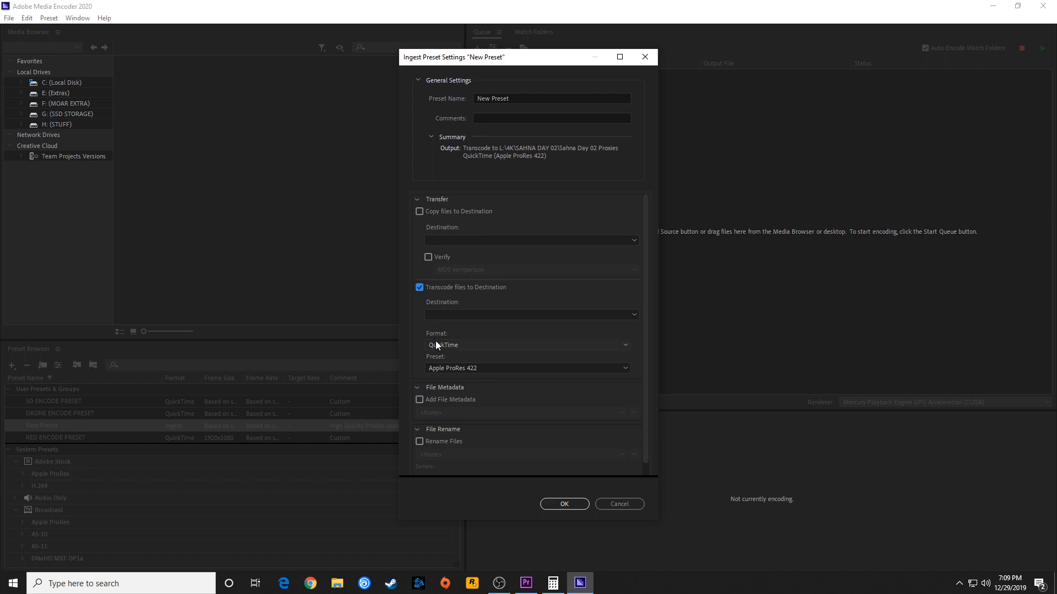
Set the ingest preset's transcode destination to the Desktop folder
{"action": "left_click", "coordinate": [457, 315]}
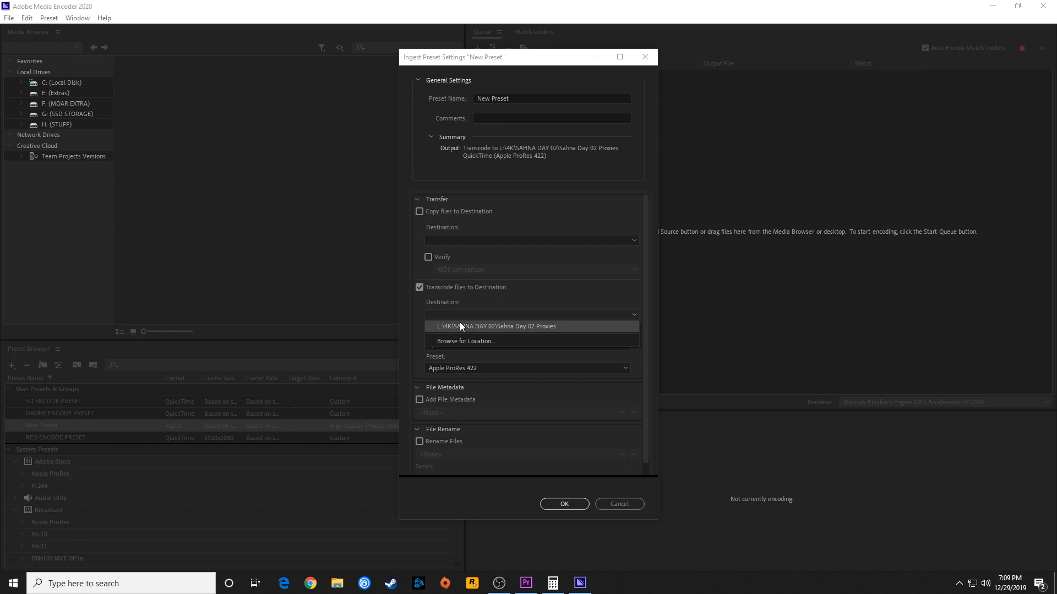
{"action": "left_click", "coordinate": [525, 340]}
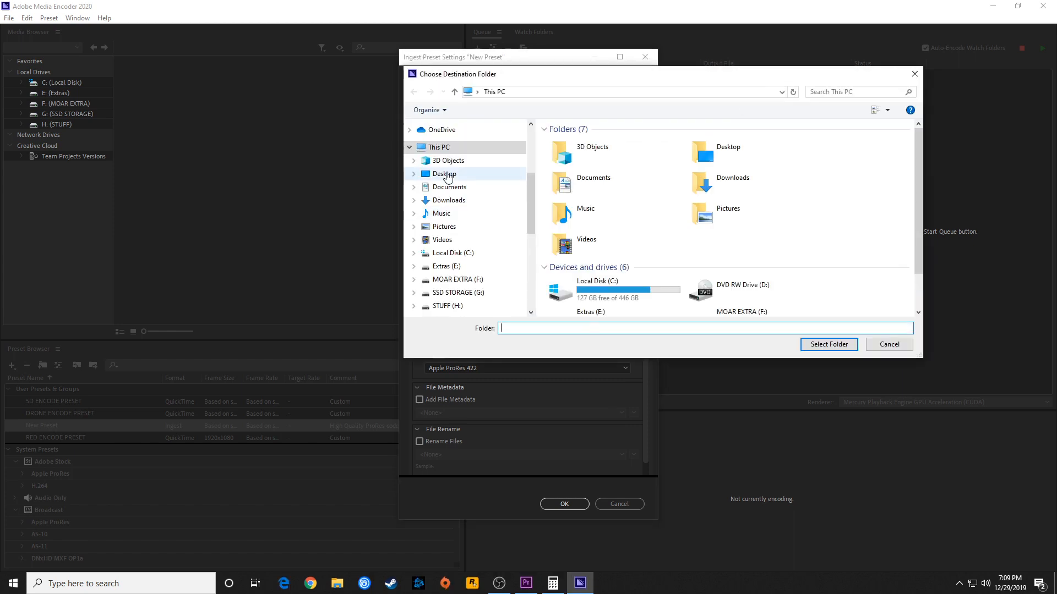
{"action": "left_click", "coordinate": [446, 174]}
{"action": "left_click", "coordinate": [829, 344]}
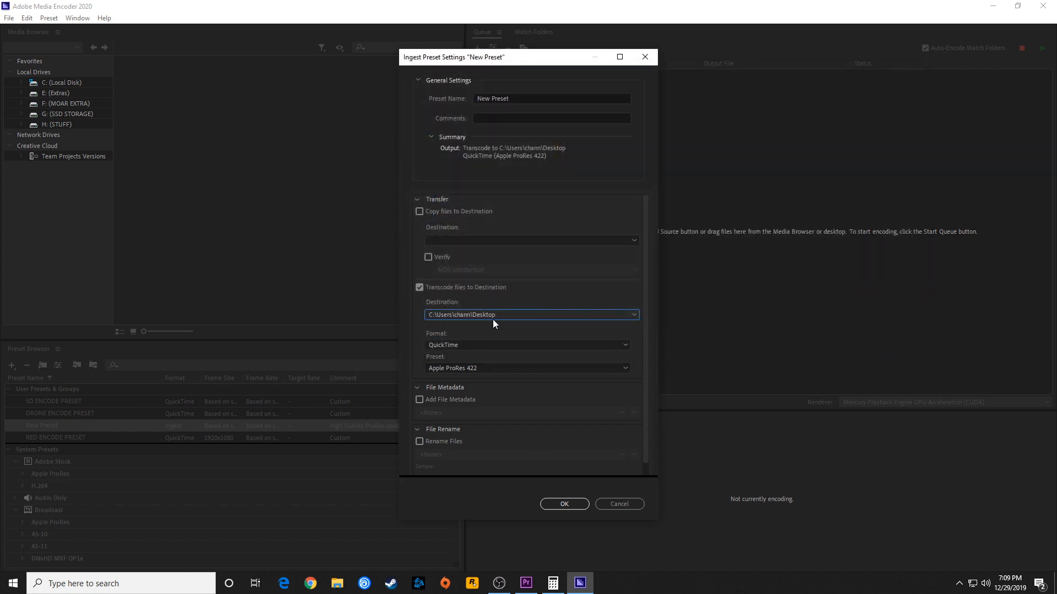
Keep the transcode format as QuickTime and assign 5D ENCODE PRESET as the transcode preset
{"action": "left_click", "coordinate": [441, 345]}
{"action": "left_click_drag", "start_coordinate": [645, 344], "coordinate": [644, 377]}
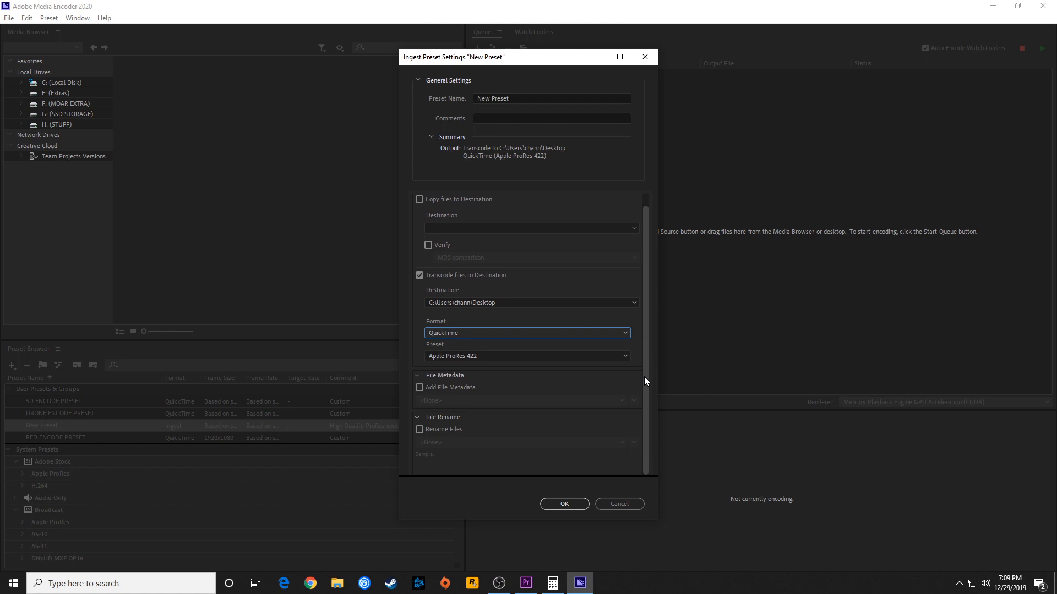
{"action": "left_click", "coordinate": [454, 333]}
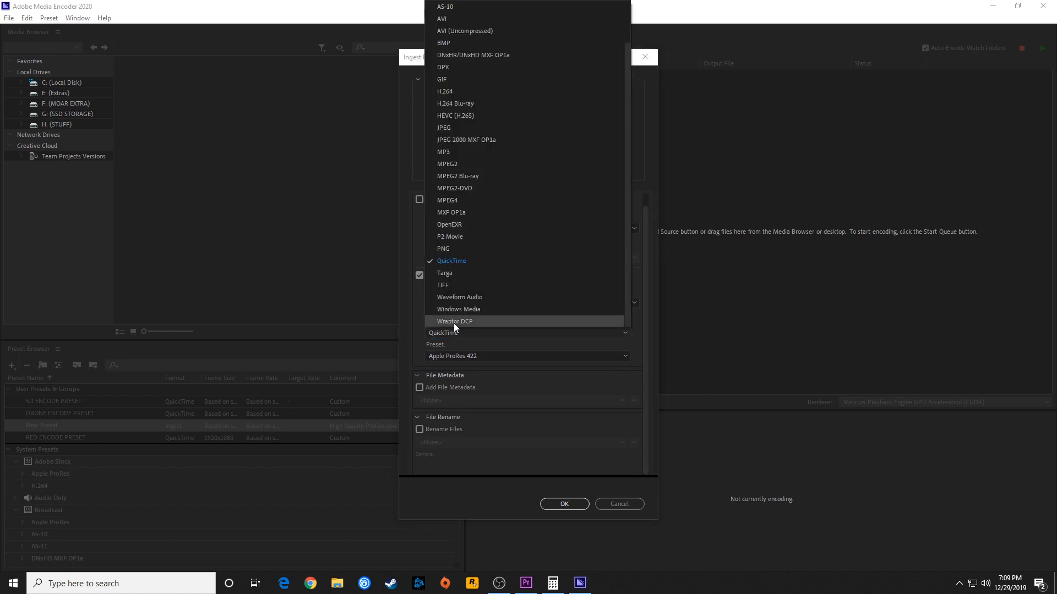
{"action": "left_click", "coordinate": [454, 261]}
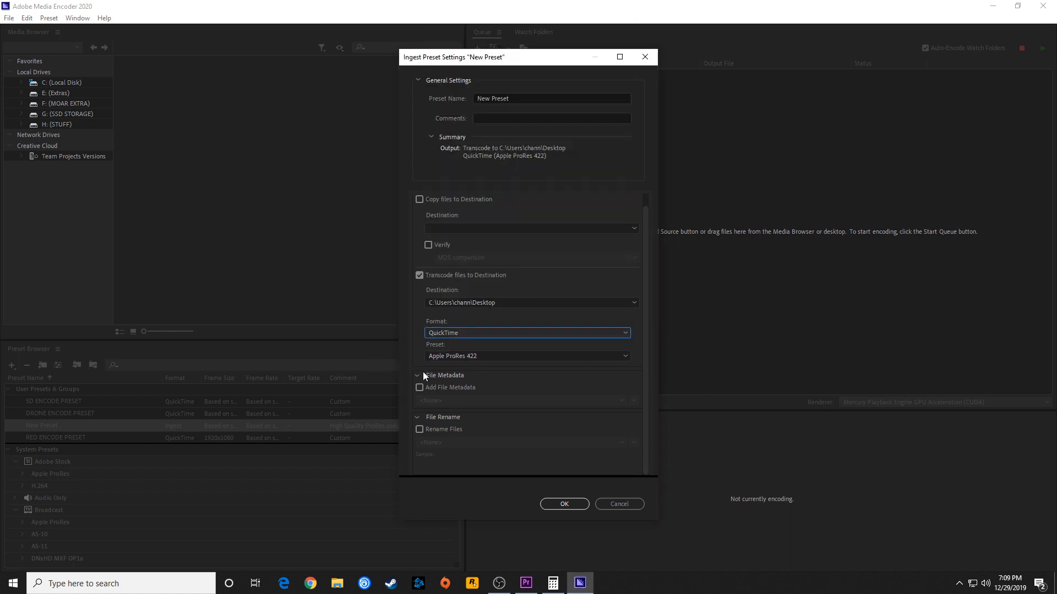
{"action": "left_click", "coordinate": [446, 356]}
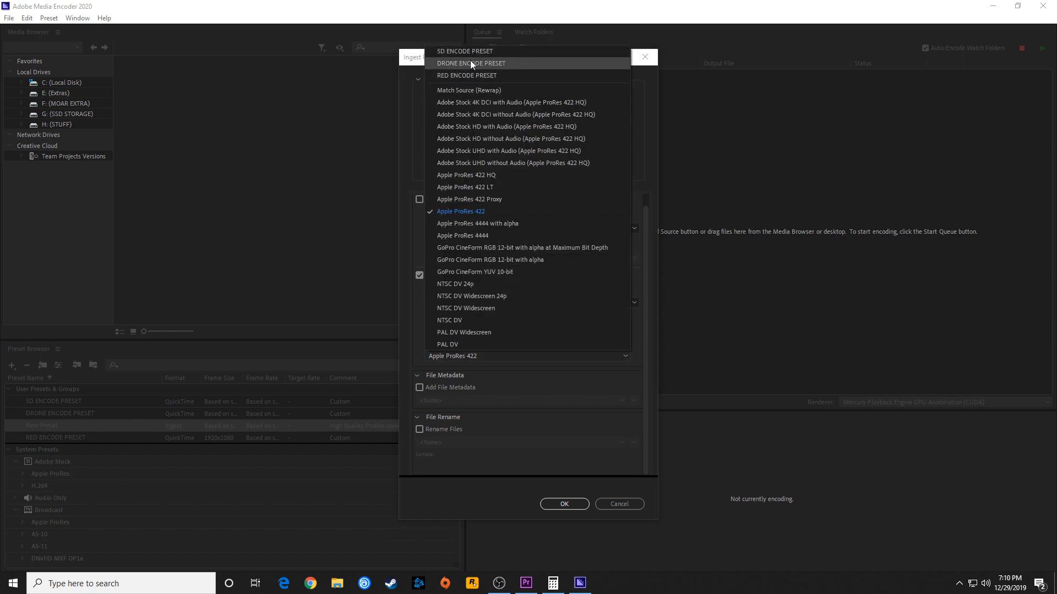
{"action": "left_click", "coordinate": [407, 320]}
{"action": "left_click", "coordinate": [444, 333]}
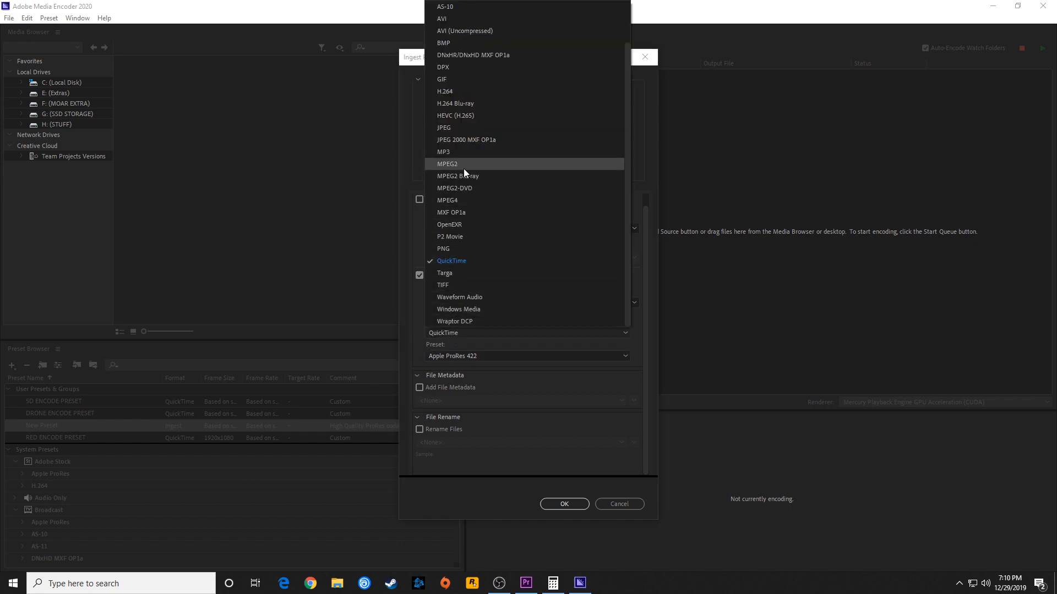
{"action": "left_click", "coordinate": [467, 259]}
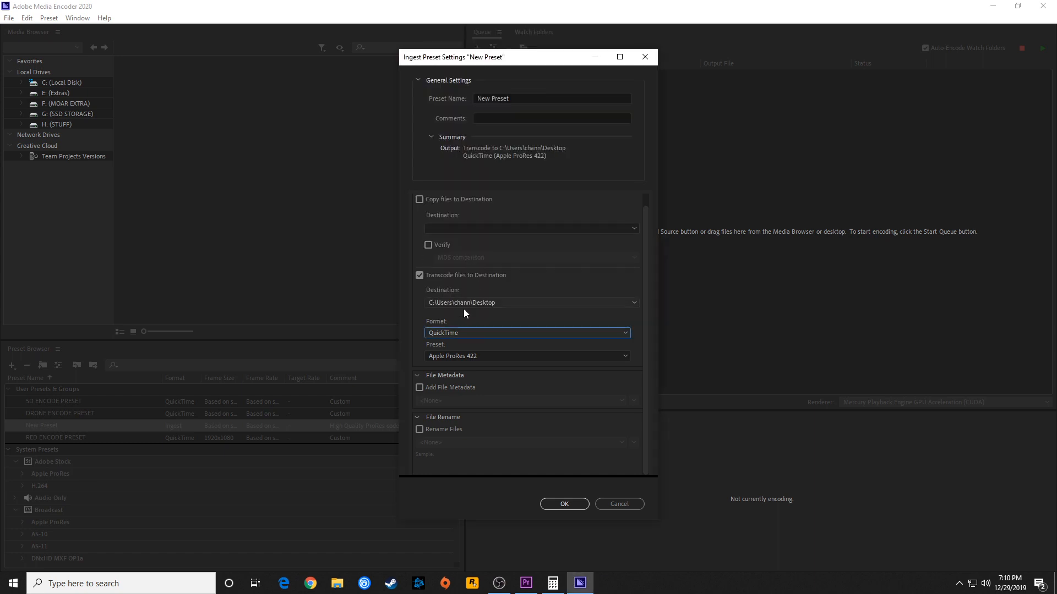
{"action": "left_click", "coordinate": [450, 358]}
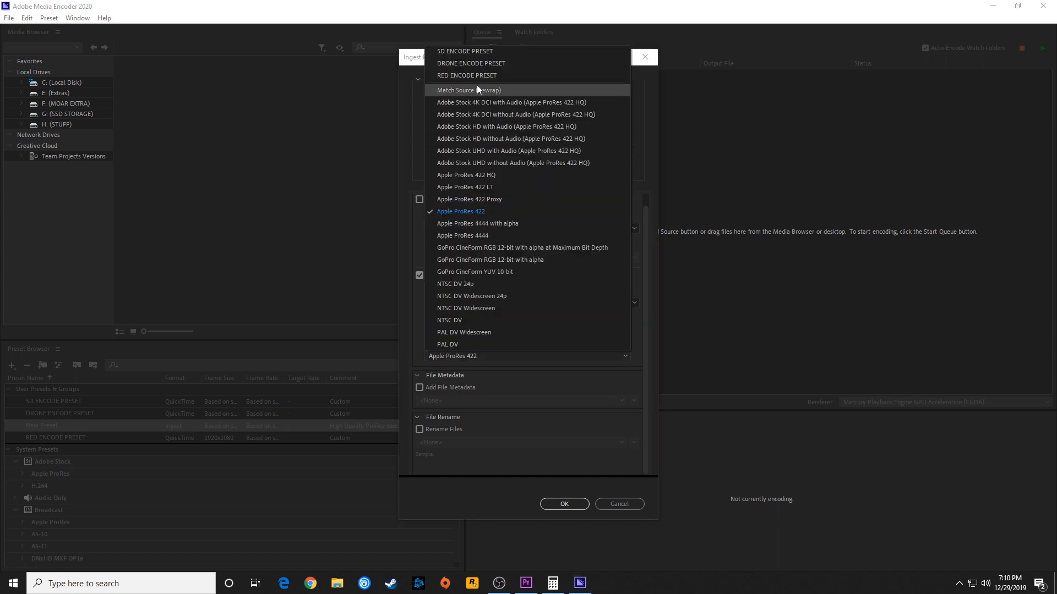
{"action": "left_click", "coordinate": [480, 51]}
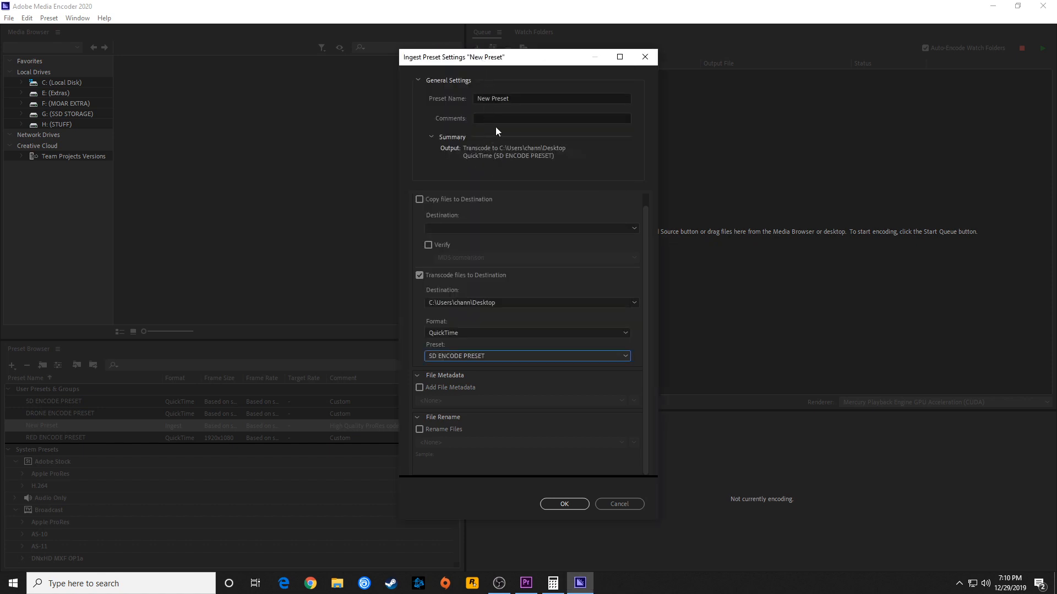
Name the ingest preset 5D INGEST PRESET and save it
{"action": "left_click_drag", "start_coordinate": [514, 99], "coordinate": [443, 94]}
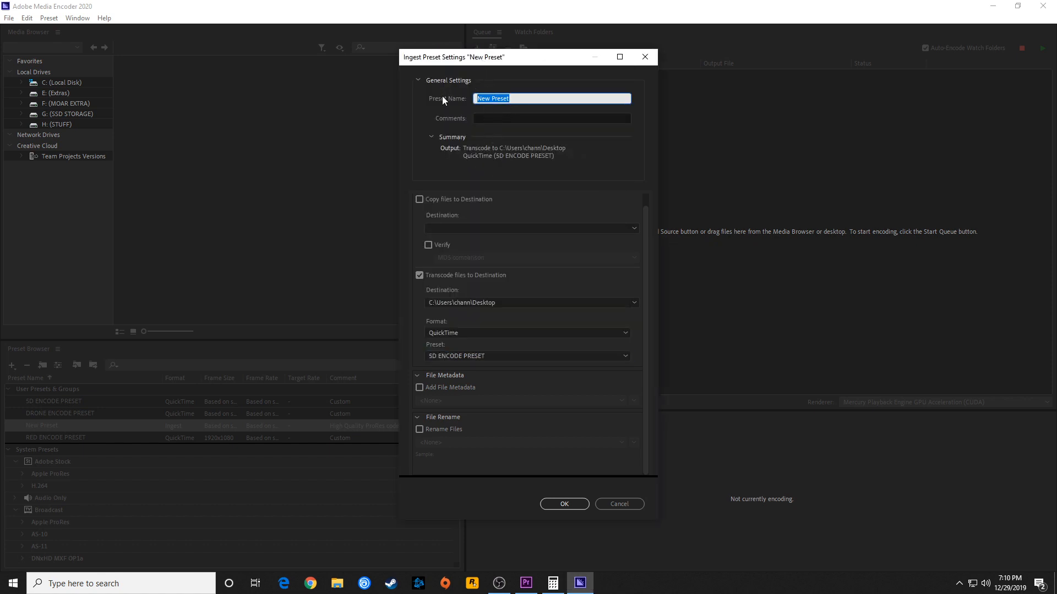
{"action": "type", "text": "5D INGEST PRESET"}
{"action": "left_click", "coordinate": [564, 504]}
Create another ingest preset for the drone footage and assign DRONE ENCODE PRESET as its transcode preset
{"action": "scroll", "coordinate": [58, 412], "scroll_direction": "down", "scroll_amount": 3}
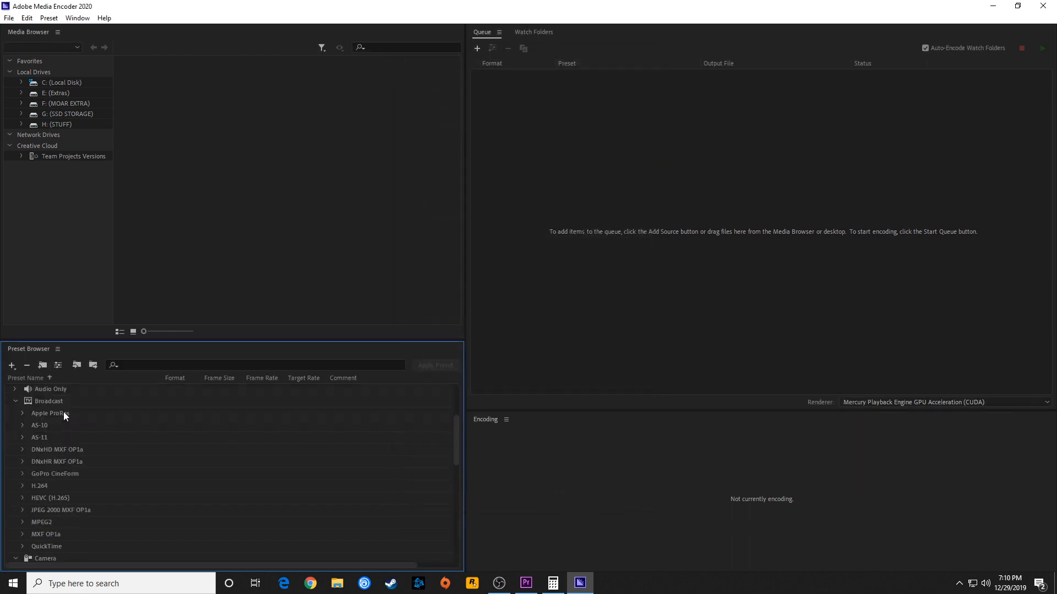
{"action": "scroll", "coordinate": [73, 417], "scroll_direction": "up", "scroll_amount": 3}
{"action": "left_click", "coordinate": [60, 425]}
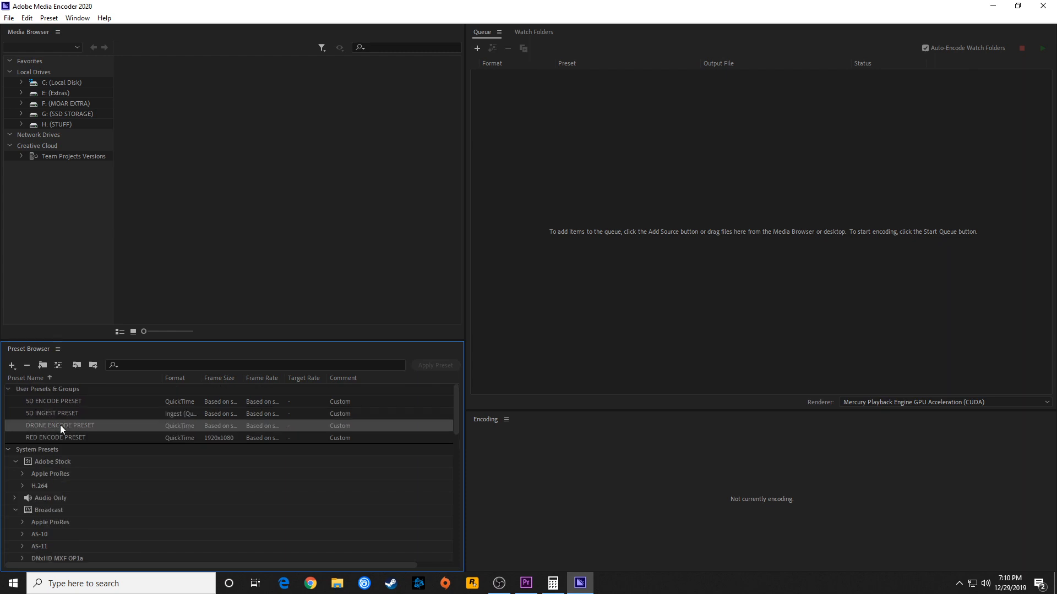
{"action": "right_click", "coordinate": [61, 425]}
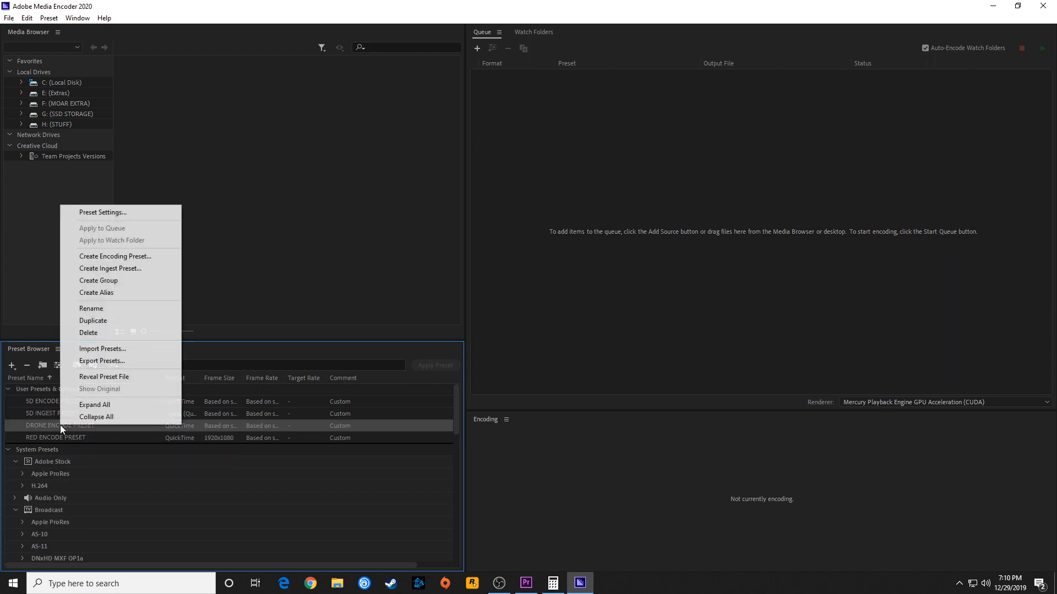
{"action": "left_click", "coordinate": [118, 268]}
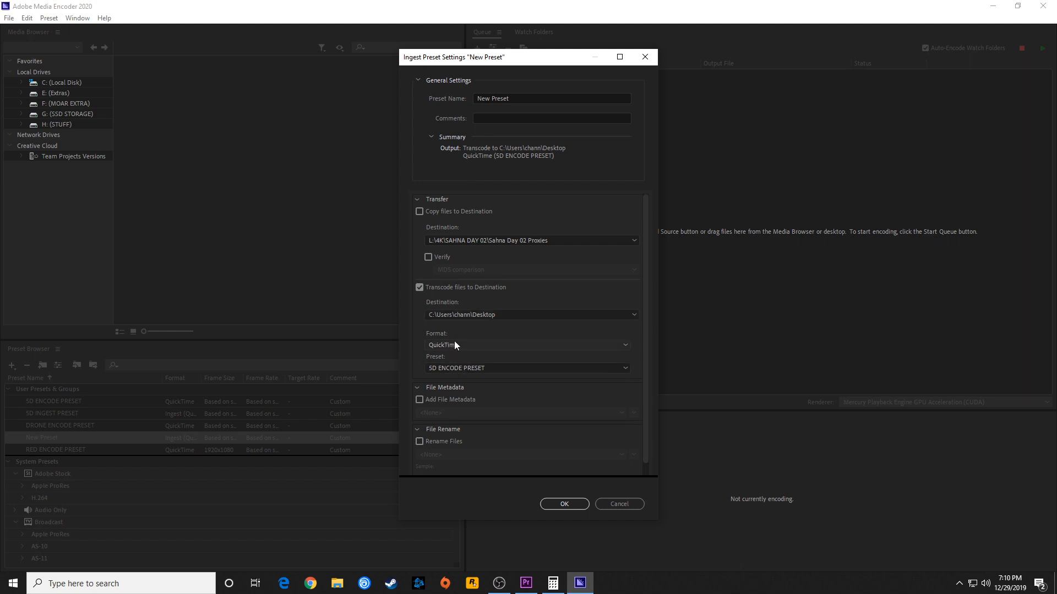
{"action": "left_click", "coordinate": [460, 369]}
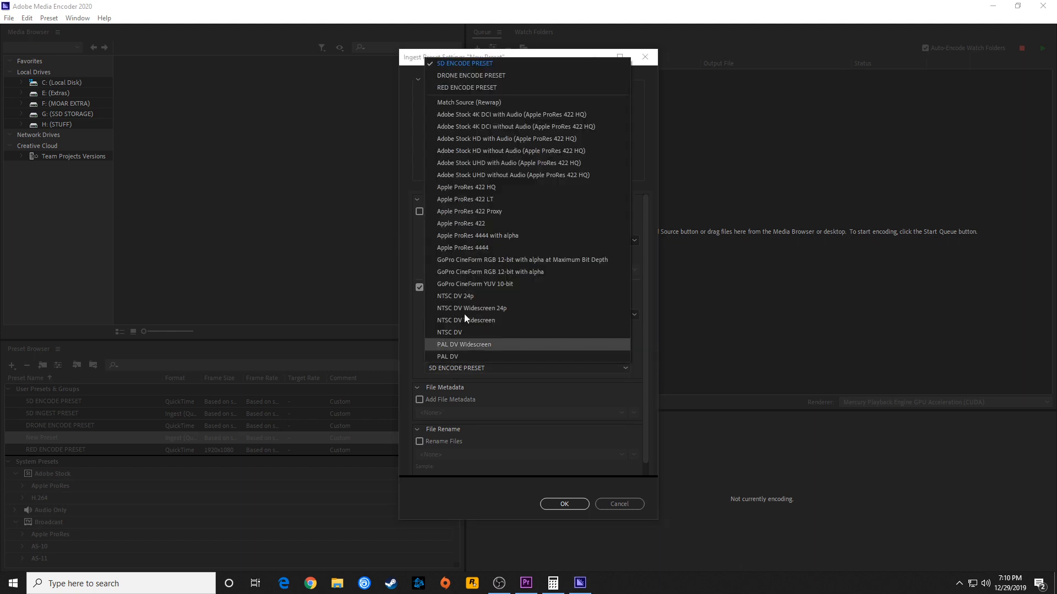
{"action": "left_click", "coordinate": [480, 76]}
Name the ingest preset DRONE INGEST PRESET and save it
{"action": "left_click_drag", "start_coordinate": [509, 98], "coordinate": [450, 97]}
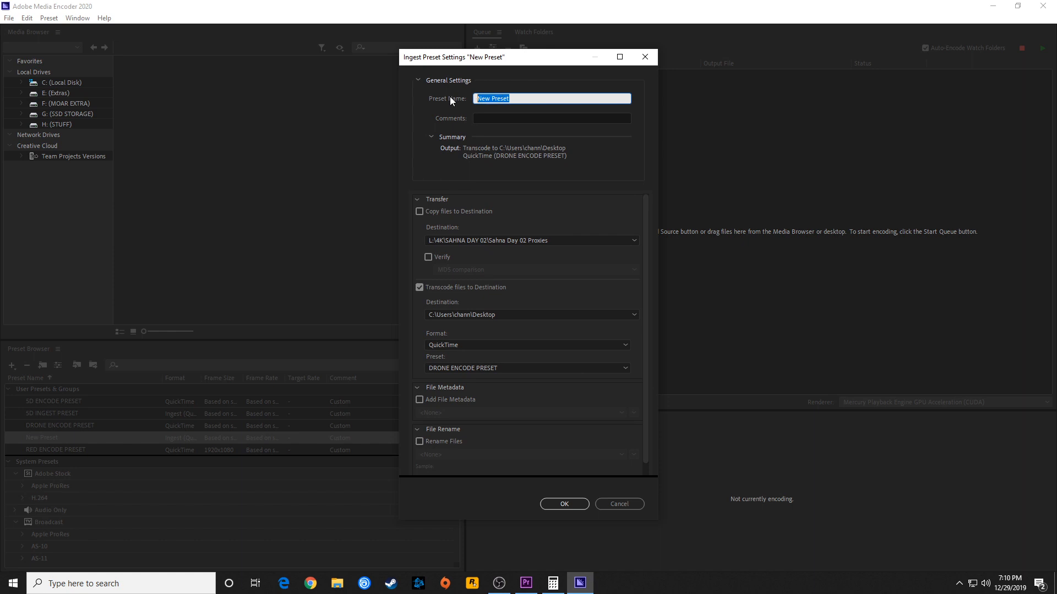
{"action": "key", "text": "BackSpace"}
{"action": "type", "text": "DROMN IN"}
{"action": "key", "text": "BackSpace"}
{"action": "key", "text": "BackSpace"}
{"action": "type", "text": "NE INGEST PRESET"}
{"action": "left_click", "coordinate": [562, 502]}
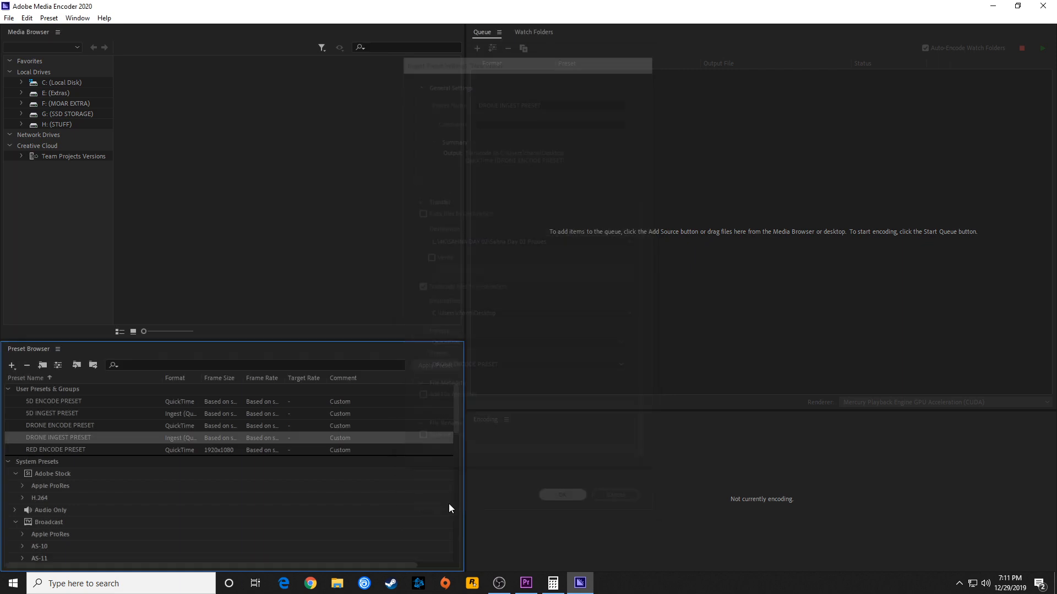
Create and save an ingest preset named RED INGEST PRESET that transcodes with RED ENCODE PRESET
{"action": "right_click", "coordinate": [52, 444]}
{"action": "left_click", "coordinate": [120, 293]}
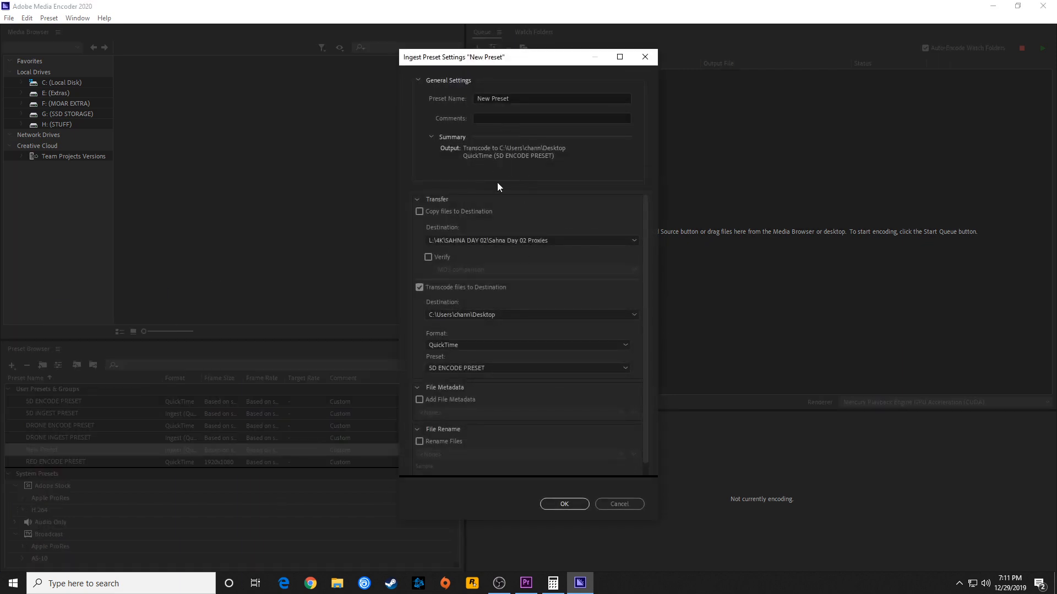
{"action": "left_click", "coordinate": [443, 367]}
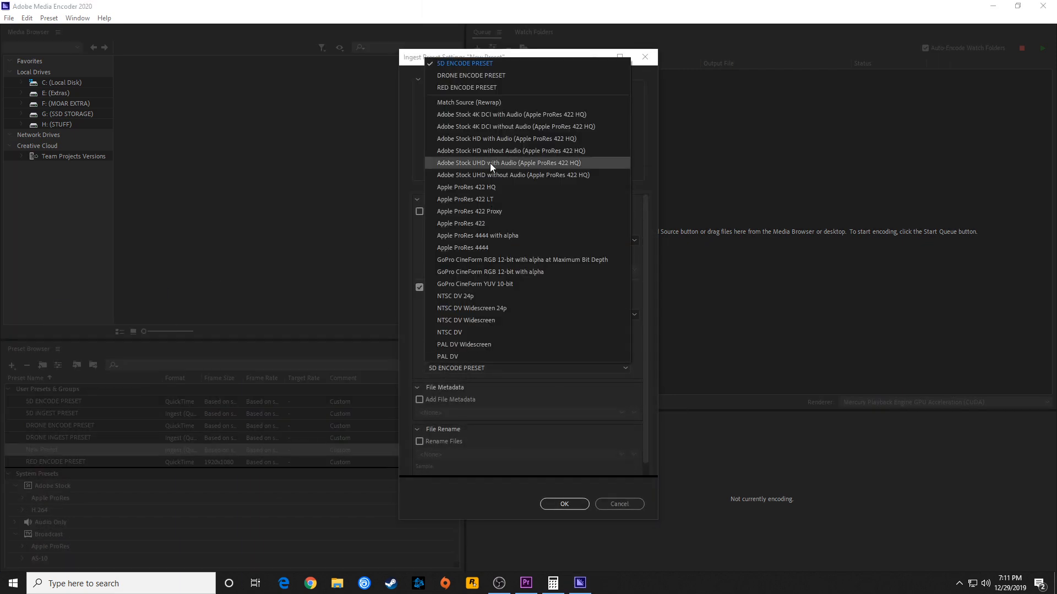
{"action": "left_click", "coordinate": [478, 88]}
{"action": "left_click", "coordinate": [528, 99]}
{"action": "type", "text": "RED I"}
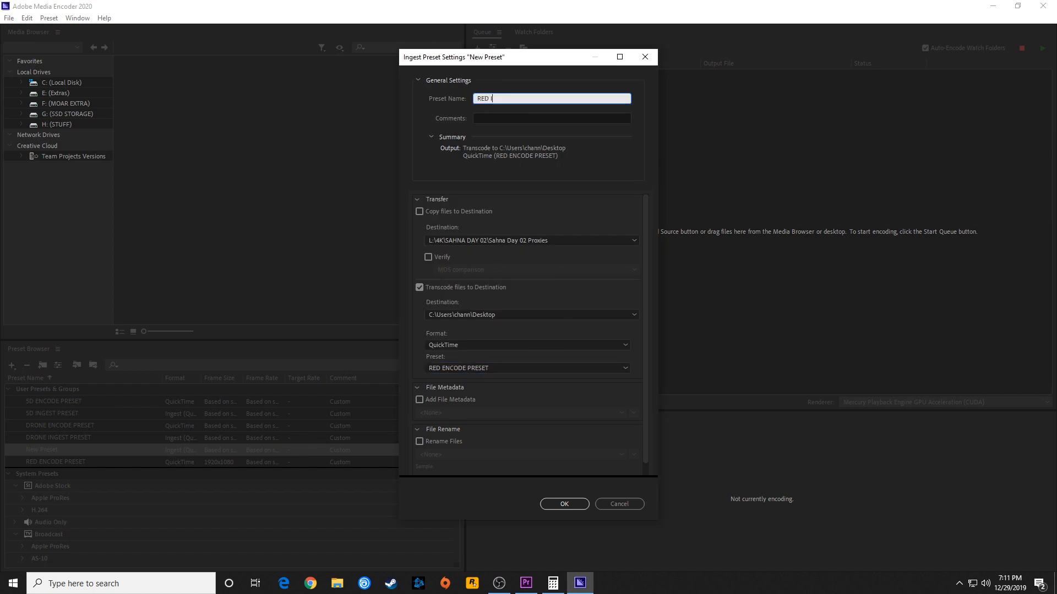
{"action": "type", "text": "NGEST PRESET"}
{"action": "left_click", "coordinate": [562, 503]}
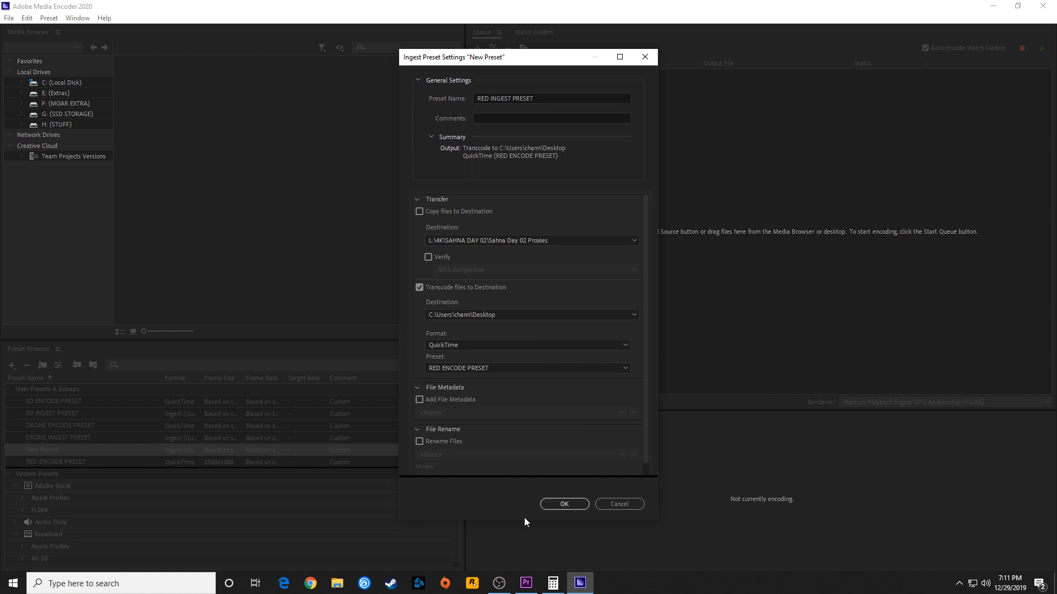
Start exporting 5D INGEST PRESET and browse to the MY AWESOME PROJECT folder on the MOAR EXTRA (F:) drive
{"action": "left_click", "coordinate": [62, 413]}
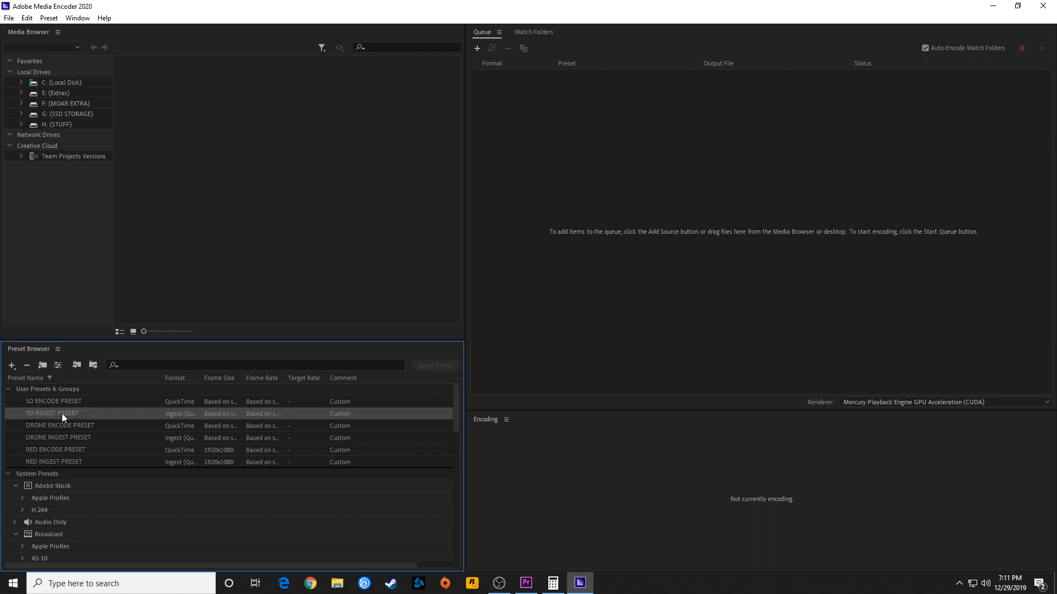
{"action": "right_click", "coordinate": [62, 414]}
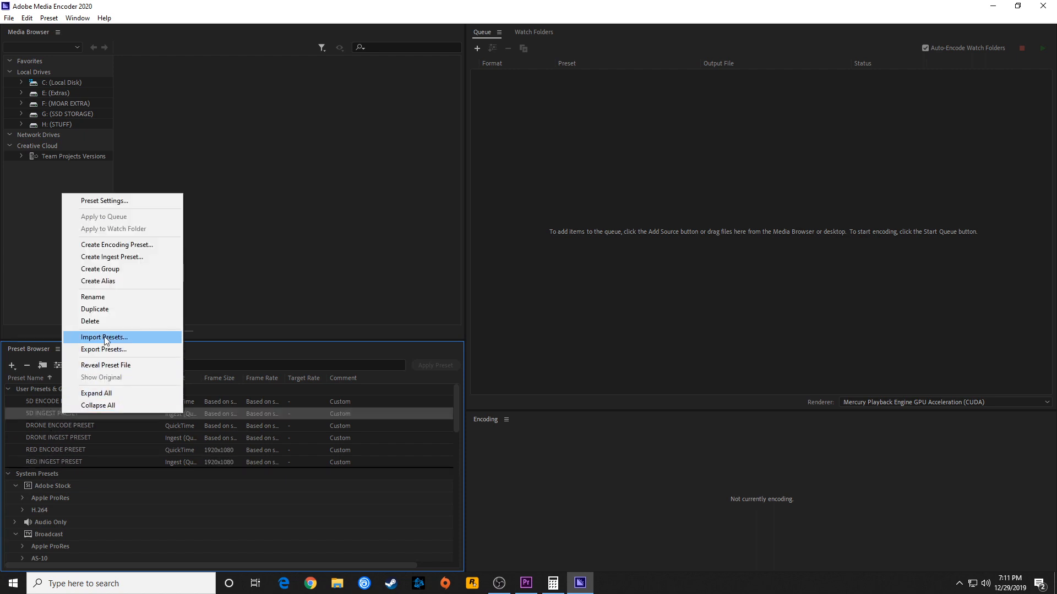
{"action": "left_click", "coordinate": [111, 350]}
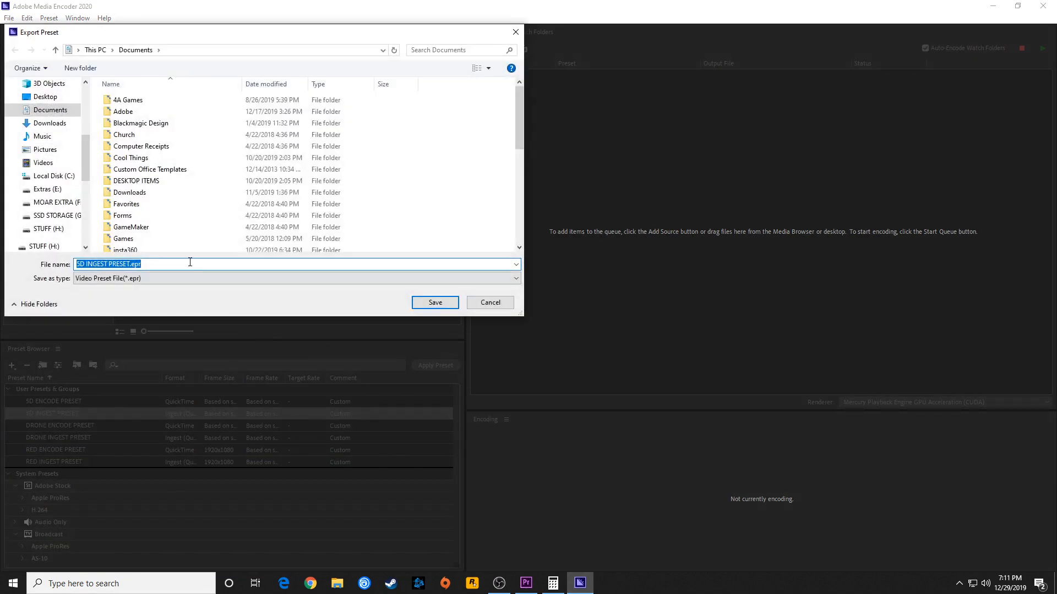
{"action": "left_click", "coordinate": [53, 202]}
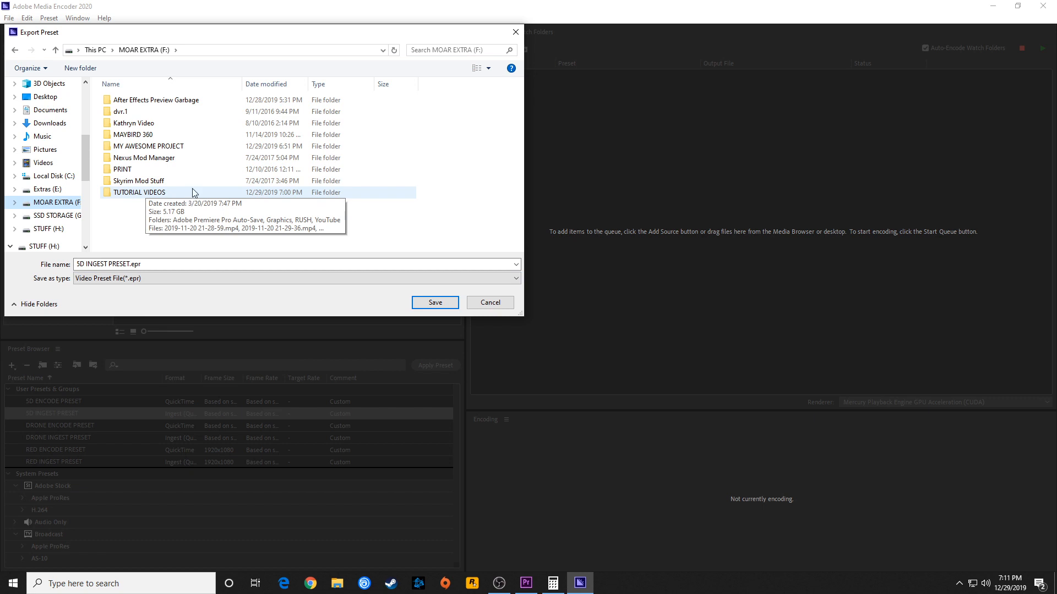
{"action": "double_click", "coordinate": [117, 147]}
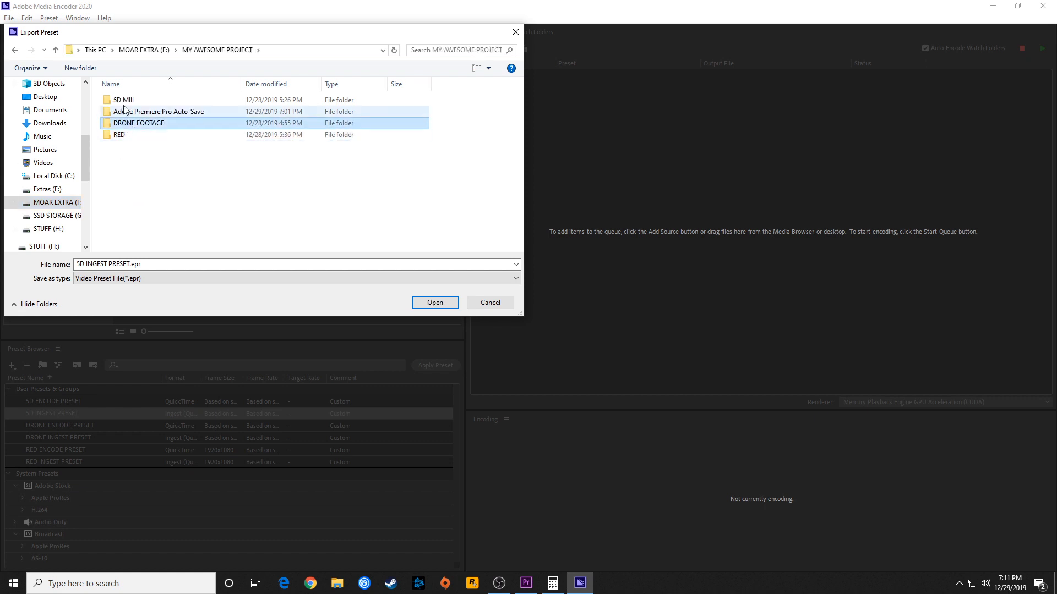
{"action": "left_click", "coordinate": [123, 130]}
{"action": "left_click", "coordinate": [121, 135]}
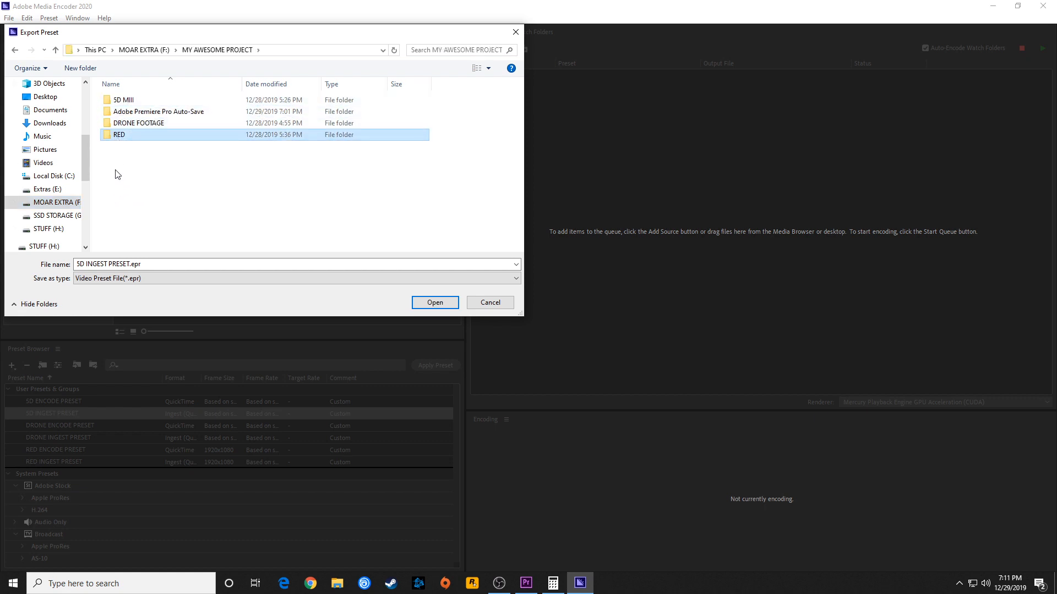
{"action": "left_click", "coordinate": [124, 181]}
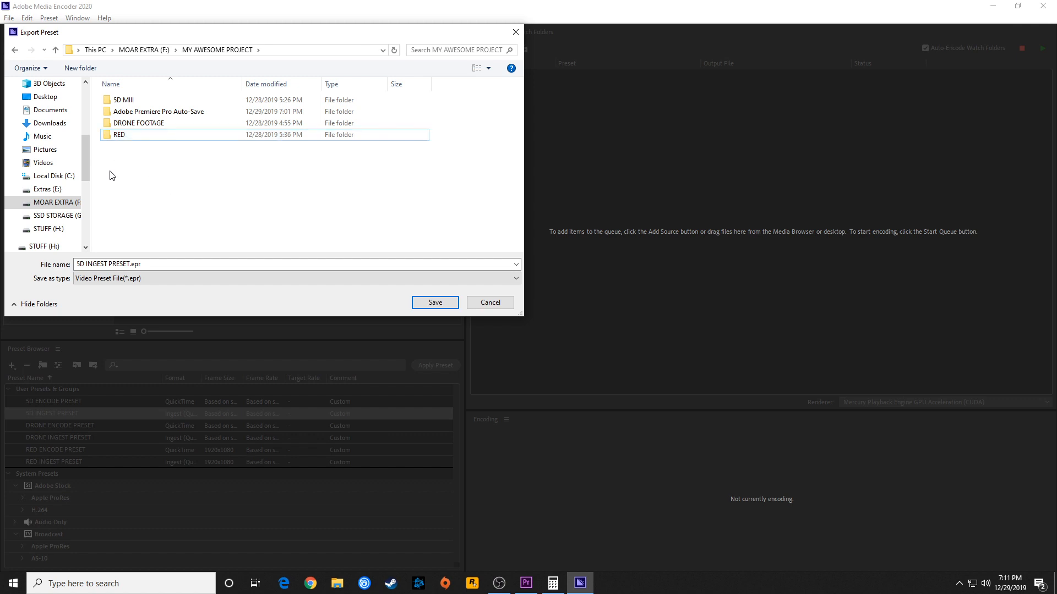
Create a folder named PROXIES inside the MY AWESOME PROJECT folder
{"action": "right_click", "coordinate": [110, 170]}
{"action": "mouse_move", "coordinate": [147, 276]}
{"action": "left_click", "coordinate": [237, 276]}
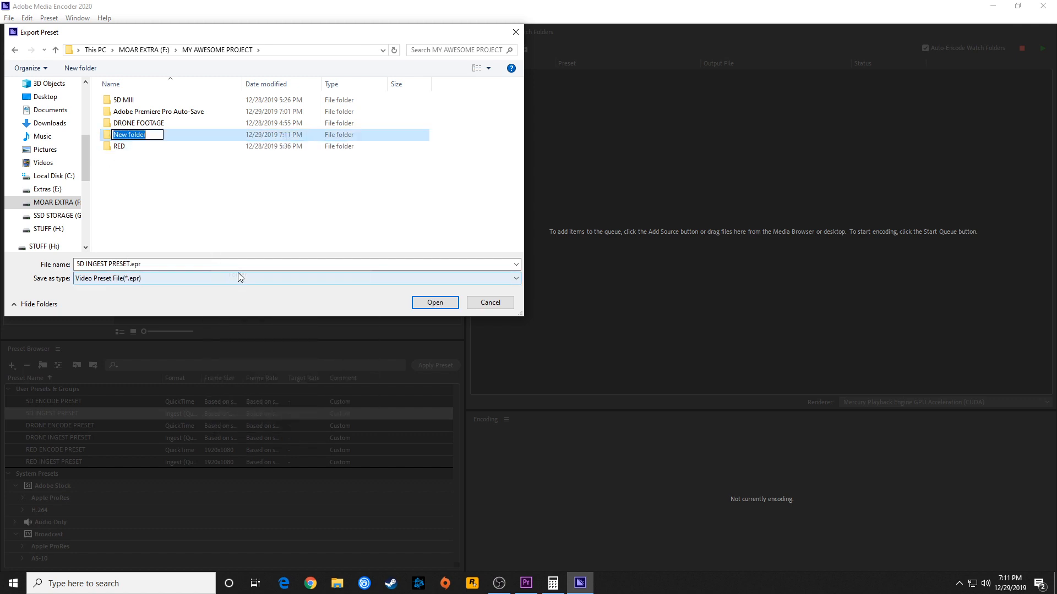
{"action": "type", "text": "PROXIES"}
{"action": "left_click", "coordinate": [193, 223]}
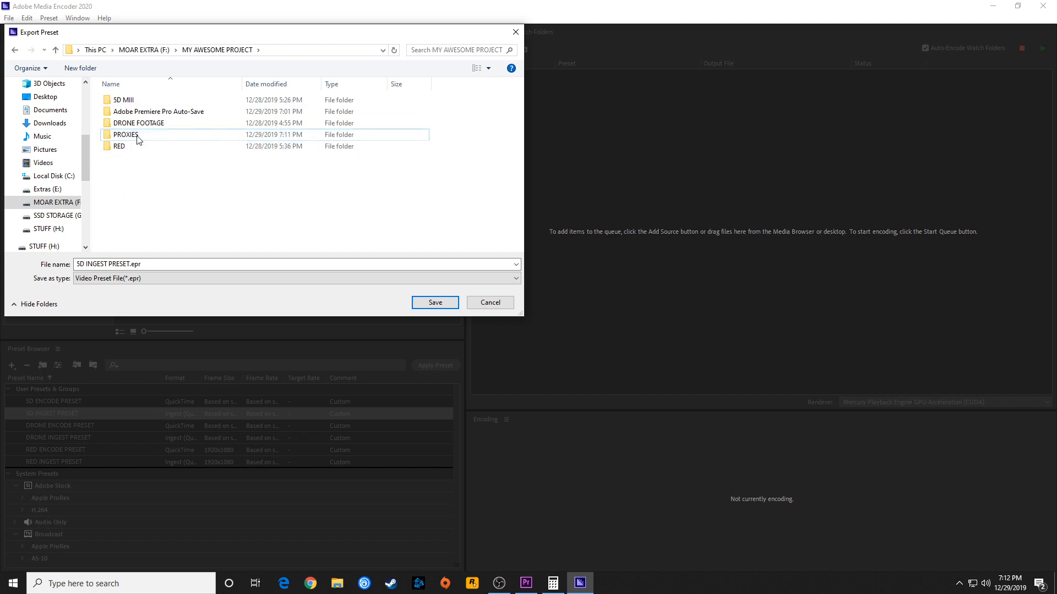
Create a folder named INGEST PRESETS in the project folder and save 5D INGEST PRESET.epr in it
{"action": "right_click", "coordinate": [130, 183]}
{"action": "mouse_move", "coordinate": [182, 300]}
{"action": "left_click", "coordinate": [270, 299]}
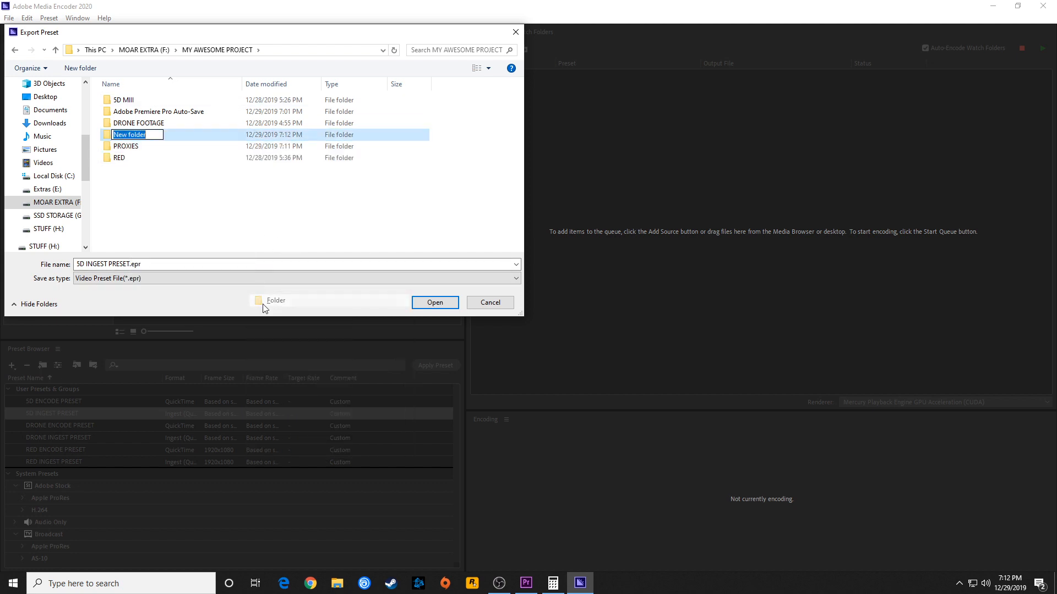
{"action": "type", "text": "INGEST PR"}
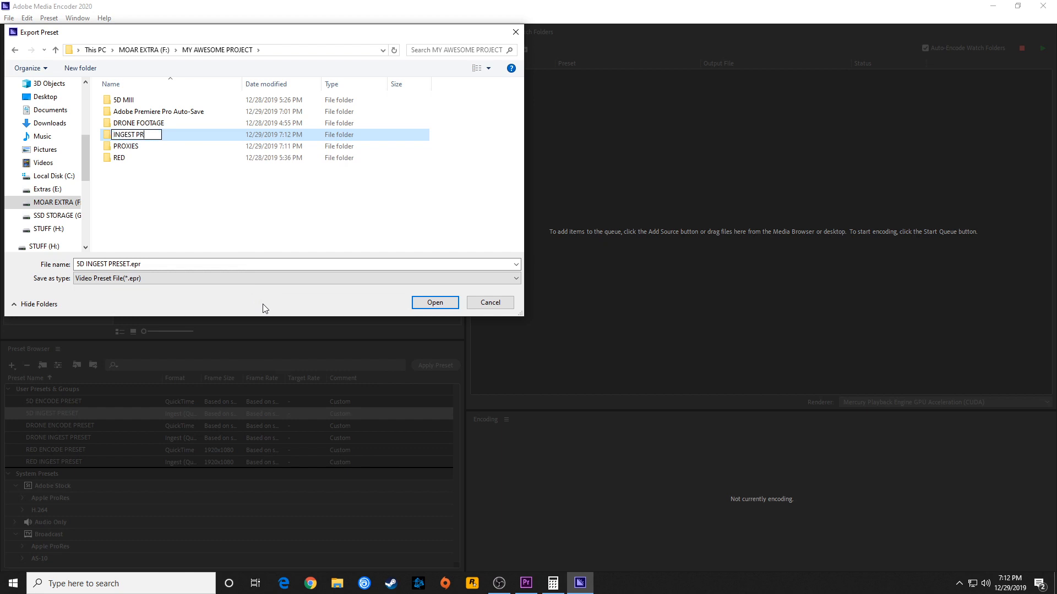
{"action": "type", "text": "ESETS"}
{"action": "key", "text": "Return"}
{"action": "double_click", "coordinate": [141, 140]}
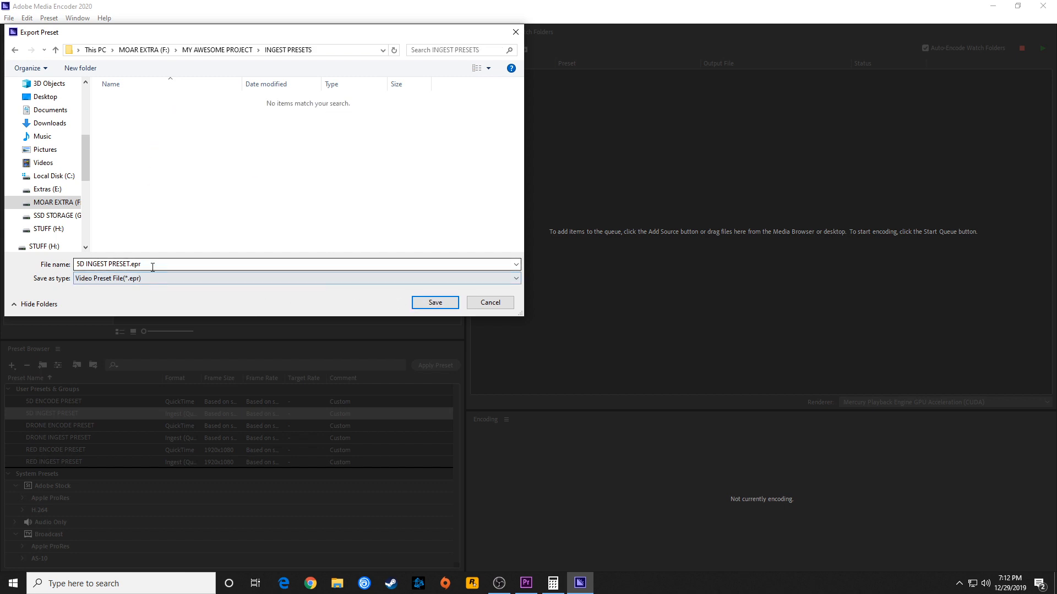
{"action": "left_click", "coordinate": [426, 307]}
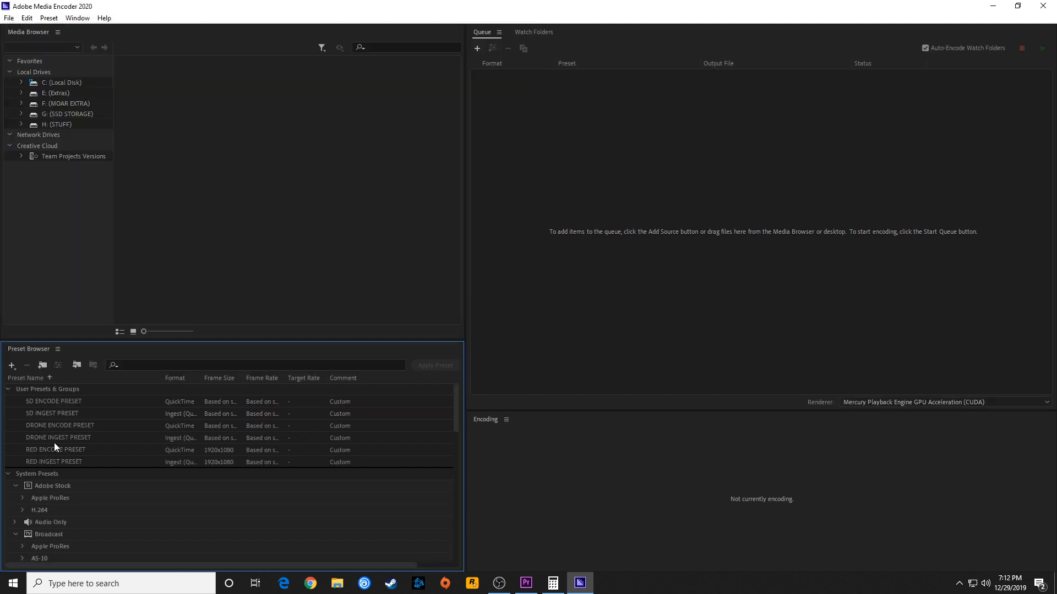
Export DRONE INGEST PRESET to the INGEST PRESETS folder under its own name
{"action": "right_click", "coordinate": [46, 437]}
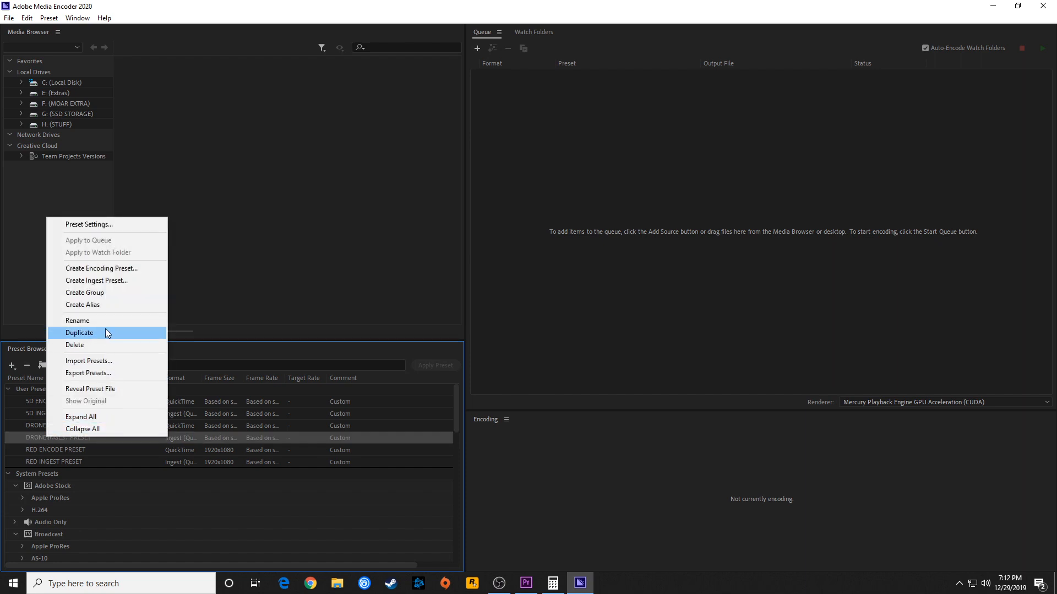
{"action": "left_click", "coordinate": [104, 372]}
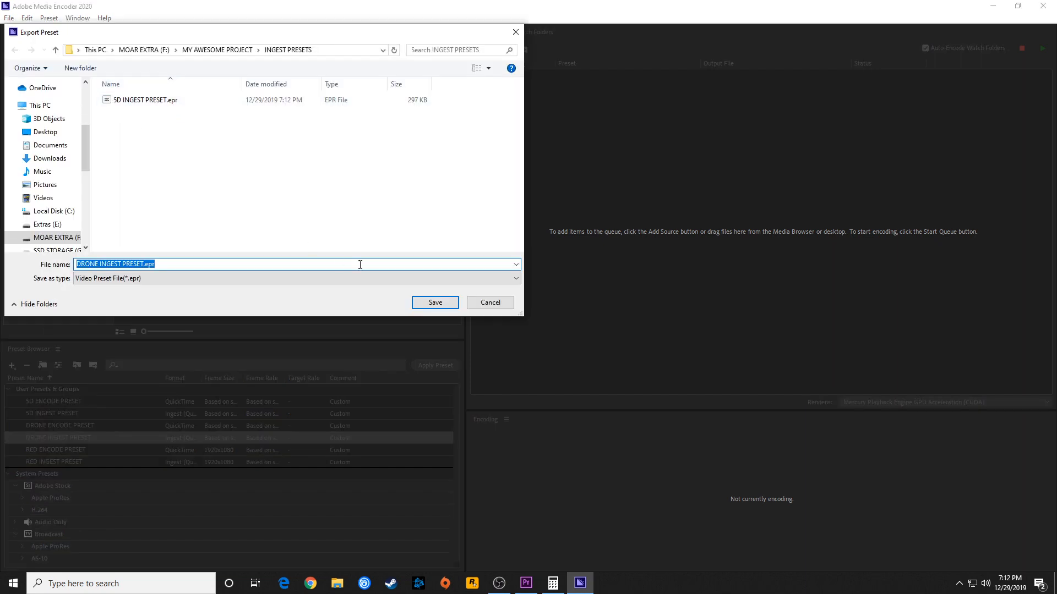
{"action": "left_click", "coordinate": [435, 302]}
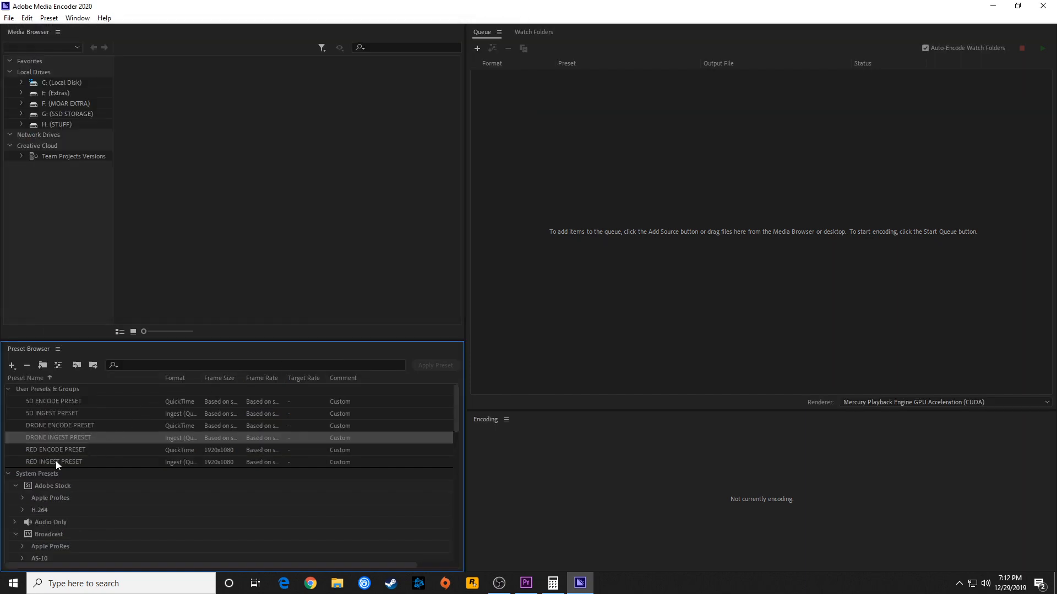
Export RED INGEST PRESET to the INGEST PRESETS folder and close Media Encoder to return to Premiere Pro
{"action": "right_click", "coordinate": [56, 462]}
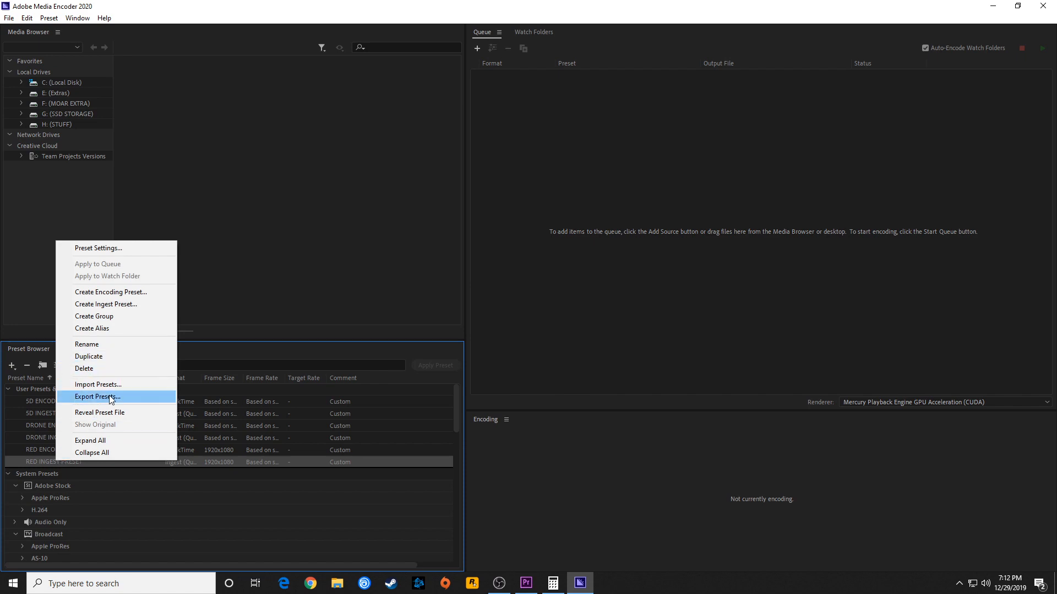
{"action": "left_click", "coordinate": [110, 397]}
{"action": "left_click", "coordinate": [427, 303]}
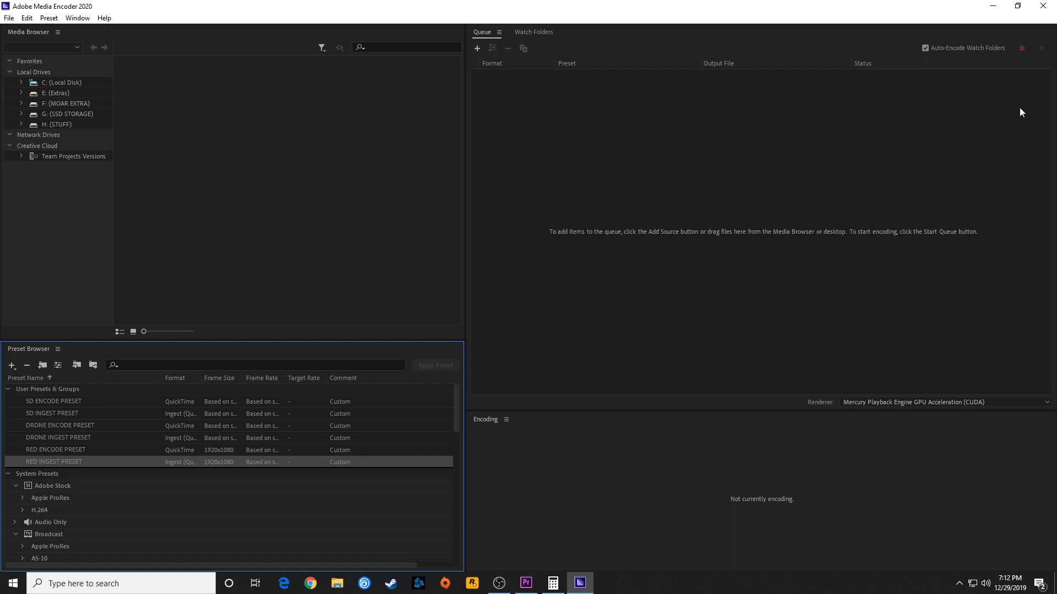
{"action": "left_click", "coordinate": [1042, 5]}
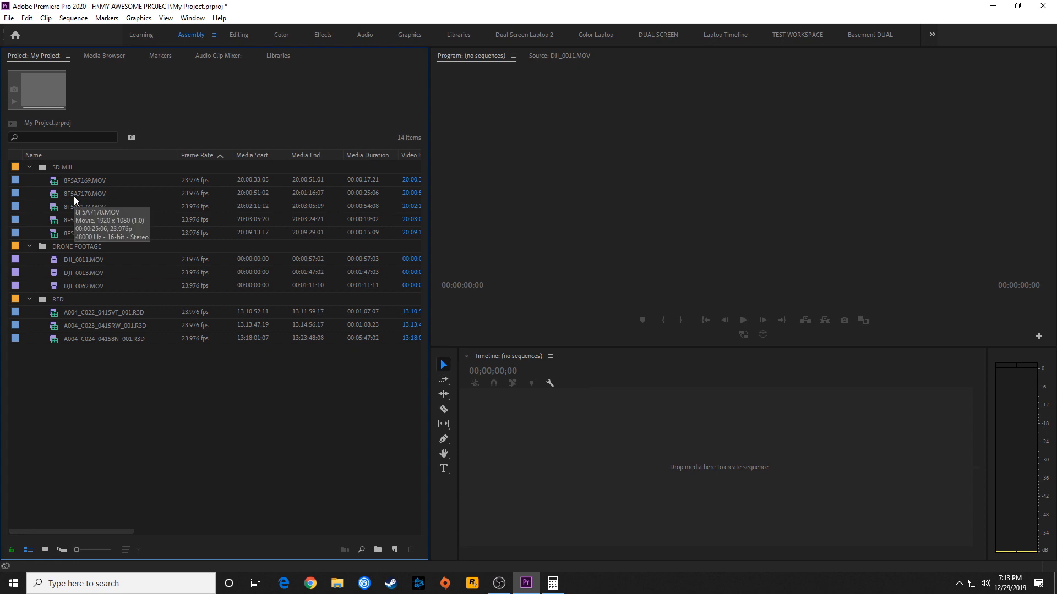
Select all five clips in the 5D MIII bin and open the Create Proxies settings for them
{"action": "left_click", "coordinate": [91, 180]}
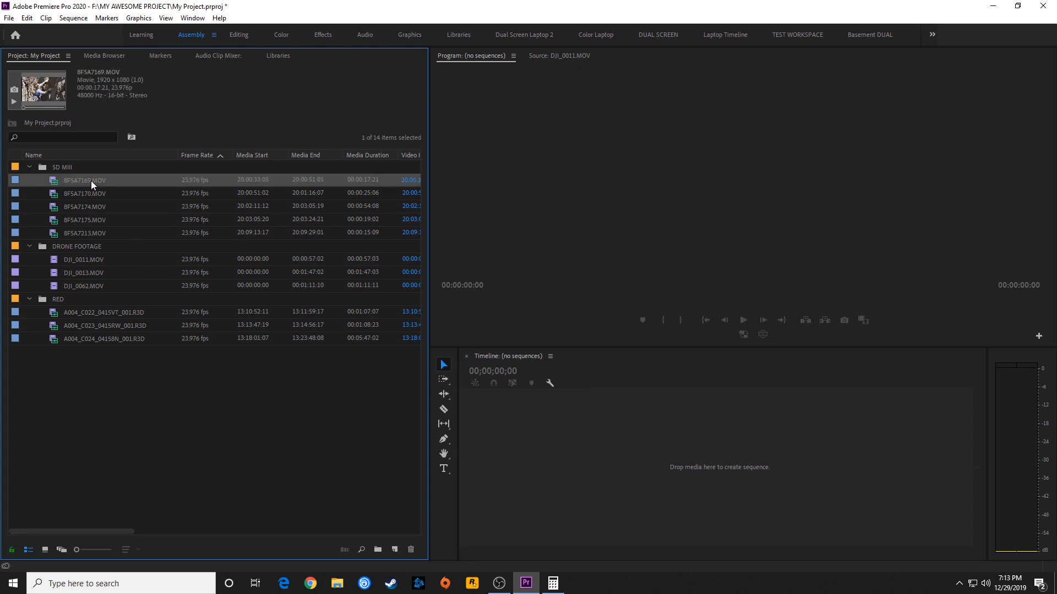
{"action": "left_click", "coordinate": [85, 236], "text": "shift"}
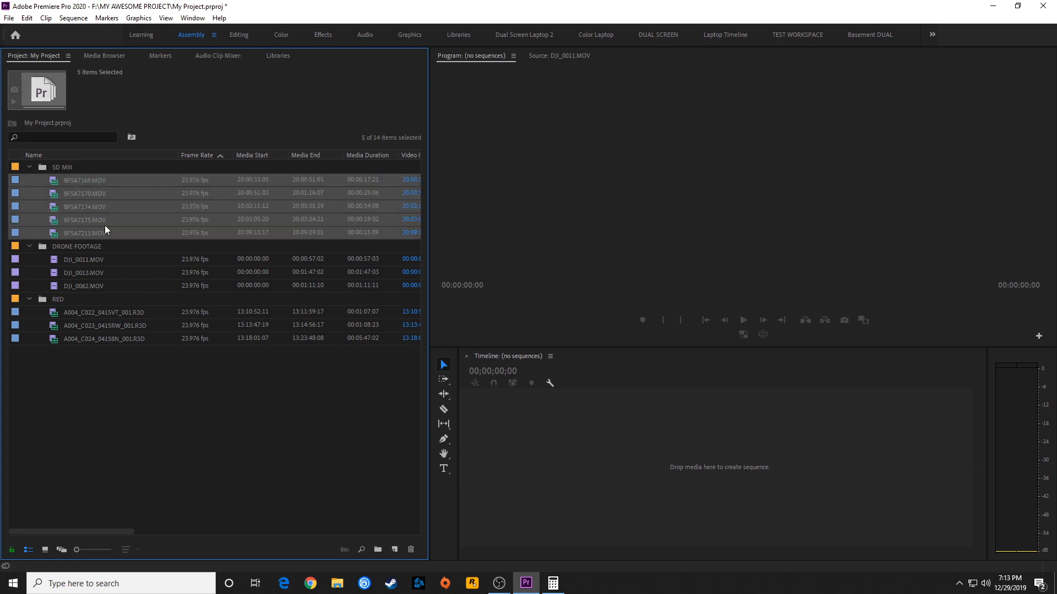
{"action": "right_click", "coordinate": [78, 180]}
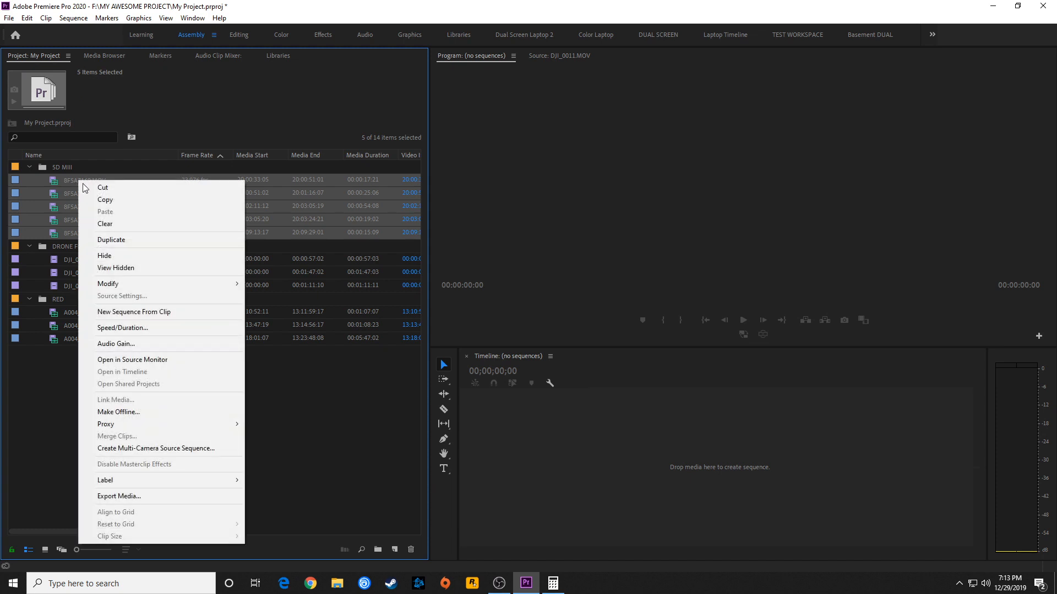
{"action": "mouse_move", "coordinate": [130, 425]}
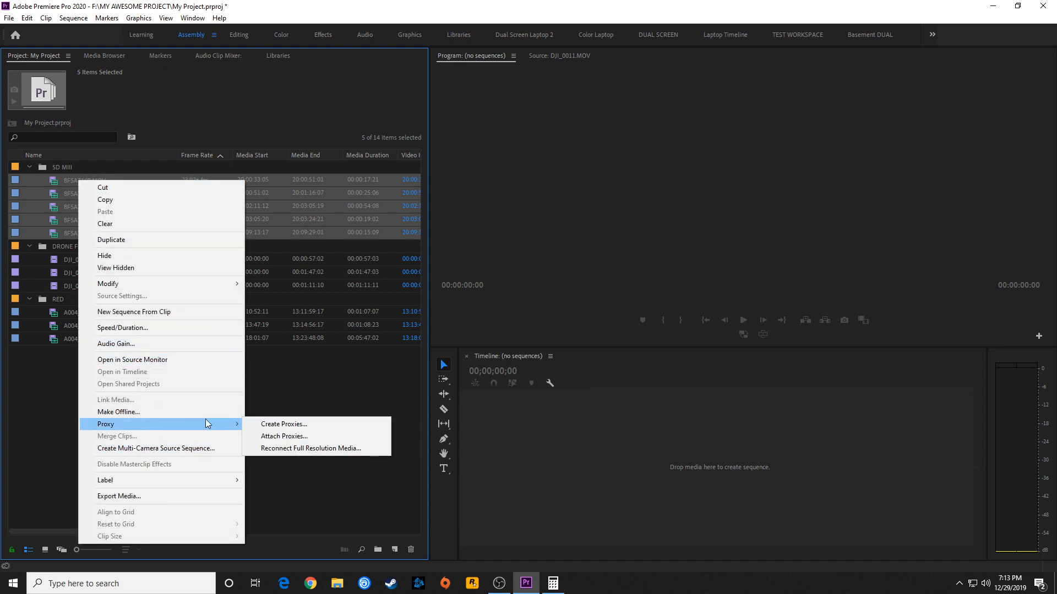
{"action": "left_click", "coordinate": [270, 427]}
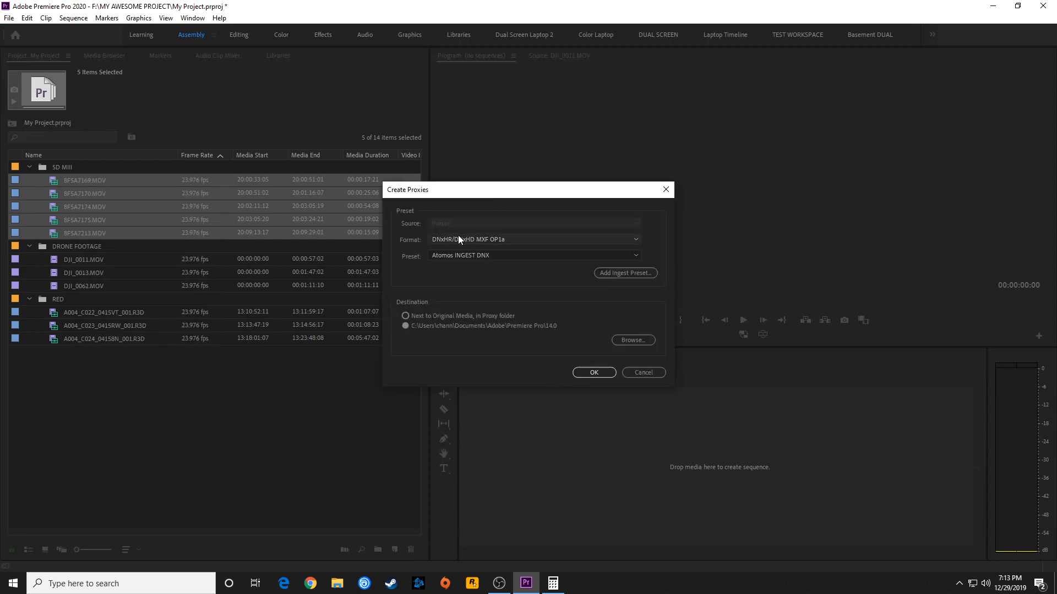
Set the proxy format to QuickTime and look through the presets offered for it
{"action": "left_click", "coordinate": [455, 240]}
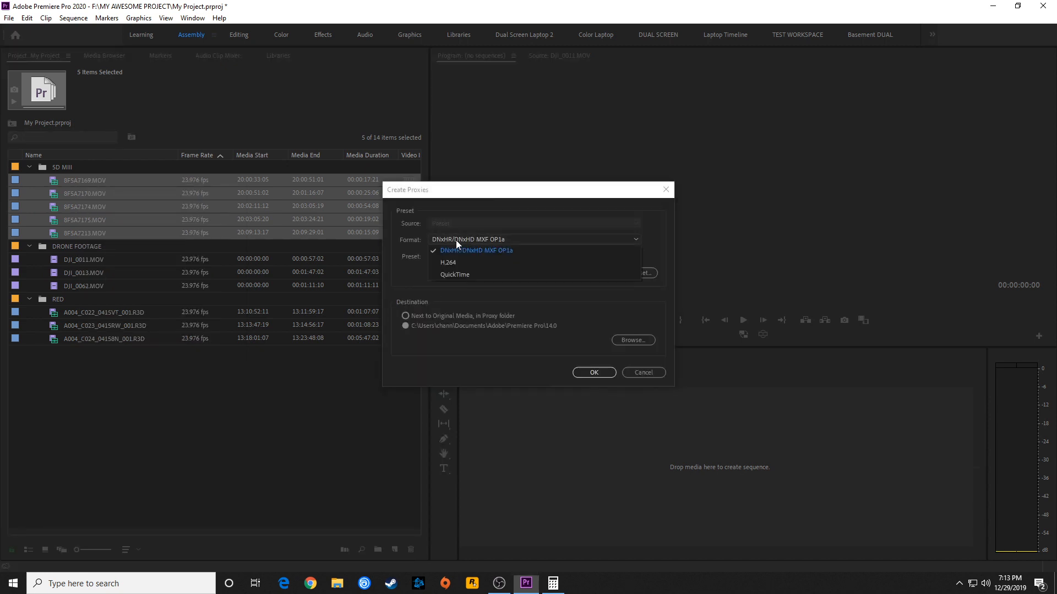
{"action": "left_click", "coordinate": [412, 273]}
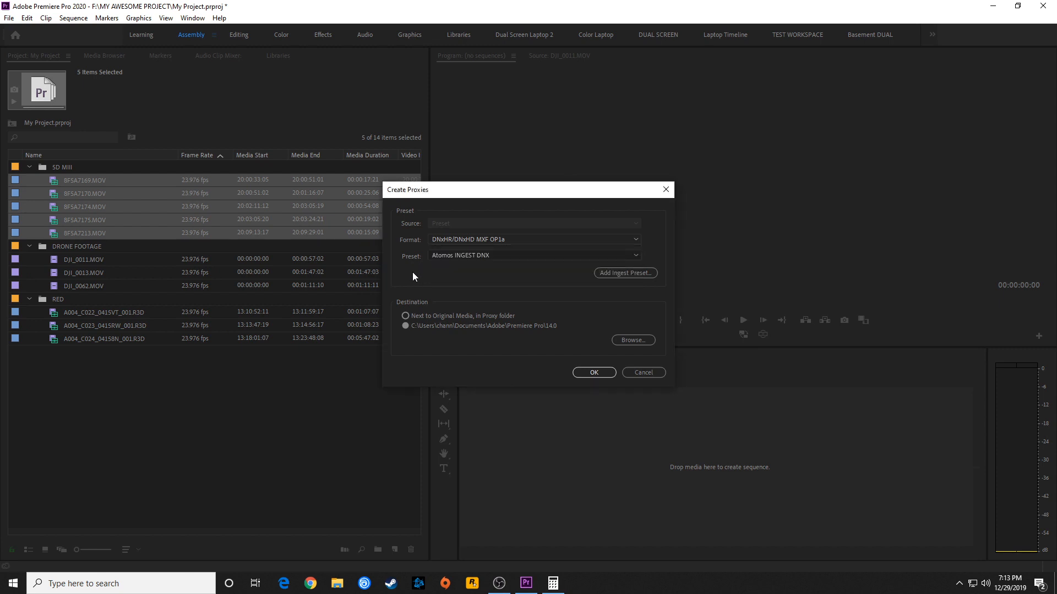
{"action": "left_click", "coordinate": [452, 241]}
{"action": "left_click", "coordinate": [454, 275]}
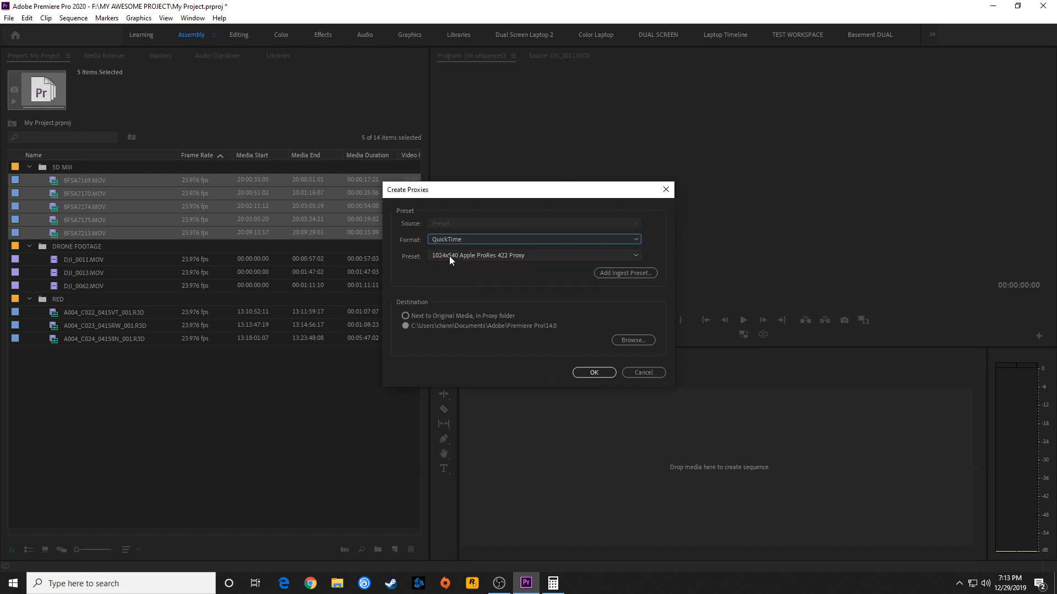
{"action": "left_click", "coordinate": [449, 255]}
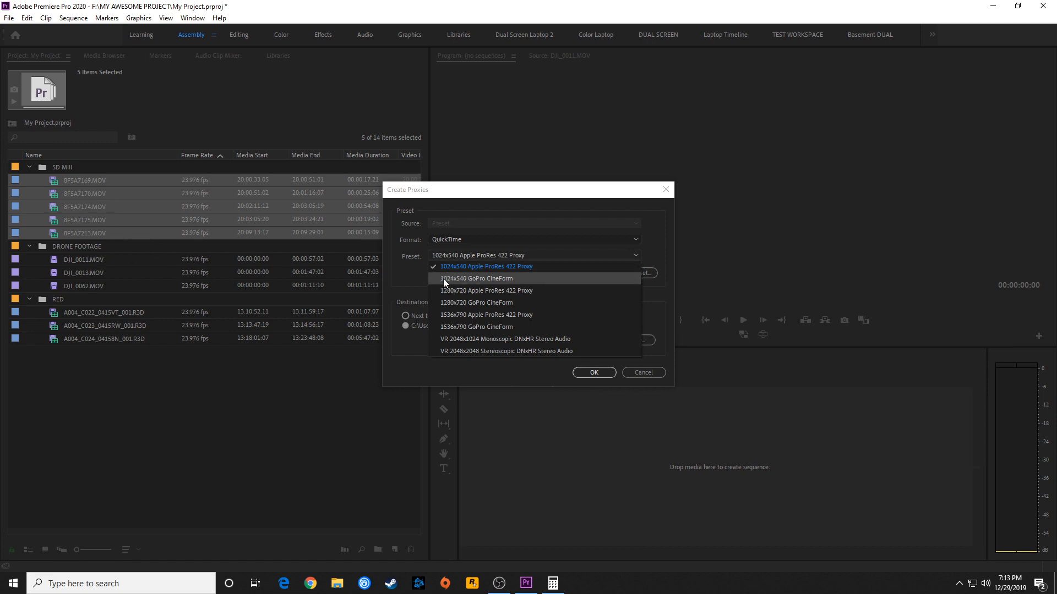
{"action": "left_click", "coordinate": [427, 280]}
{"action": "left_click", "coordinate": [485, 255]}
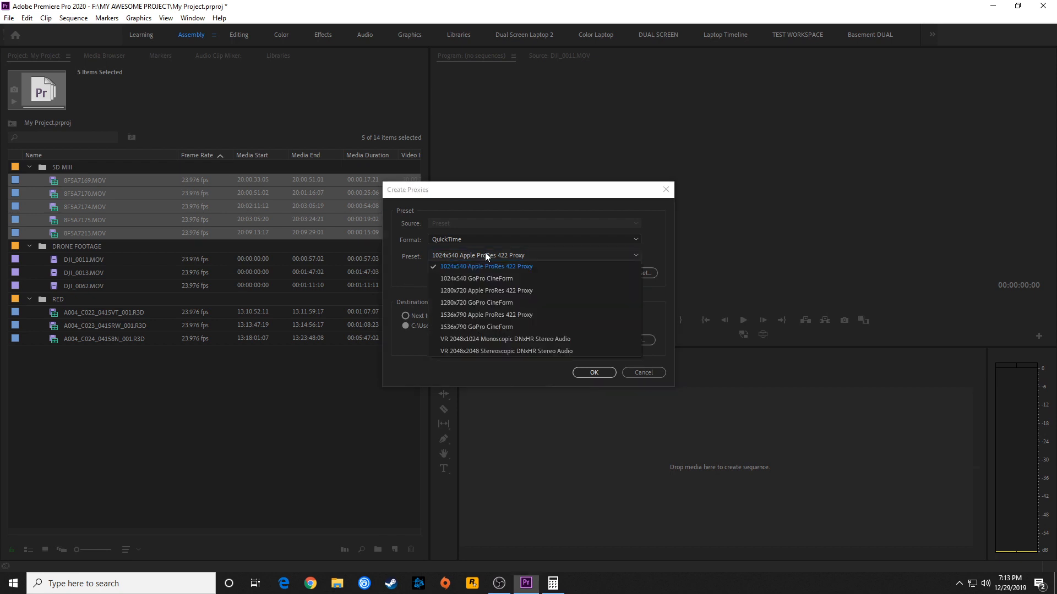
{"action": "left_click", "coordinate": [415, 277]}
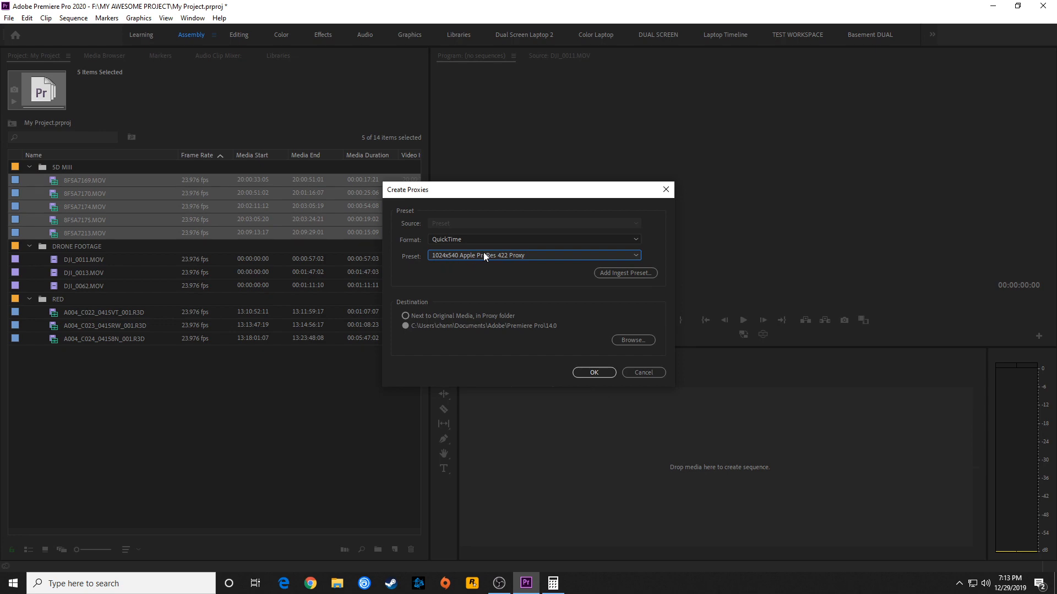
Add 5D INGEST PRESET.epr from the project's INGEST PRESETS folder as an ingest preset
{"action": "left_click", "coordinate": [625, 273]}
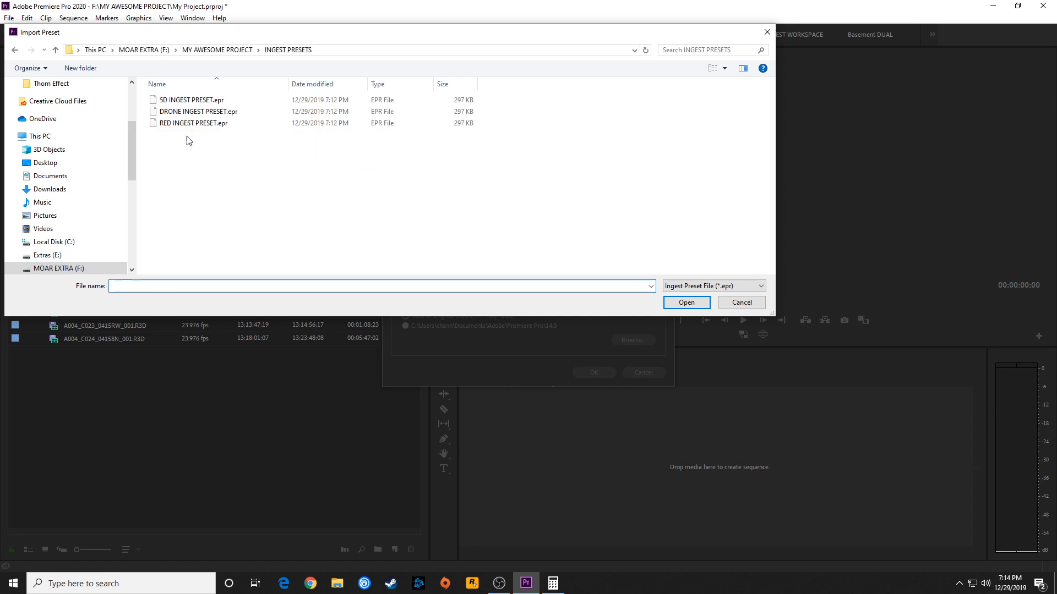
{"action": "left_click", "coordinate": [182, 100]}
{"action": "left_click", "coordinate": [181, 123]}
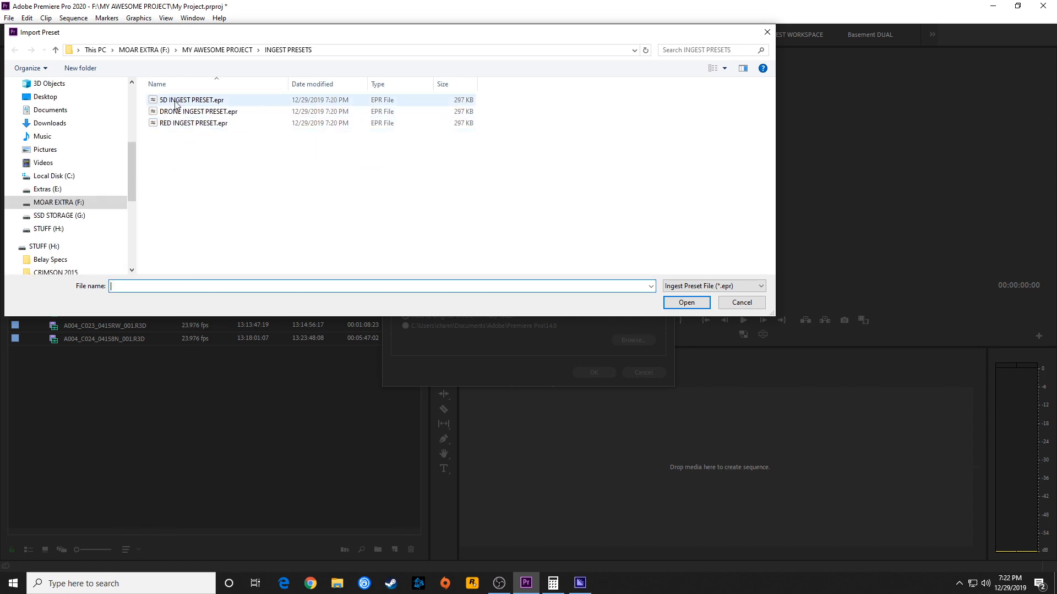
{"action": "left_click", "coordinate": [191, 102]}
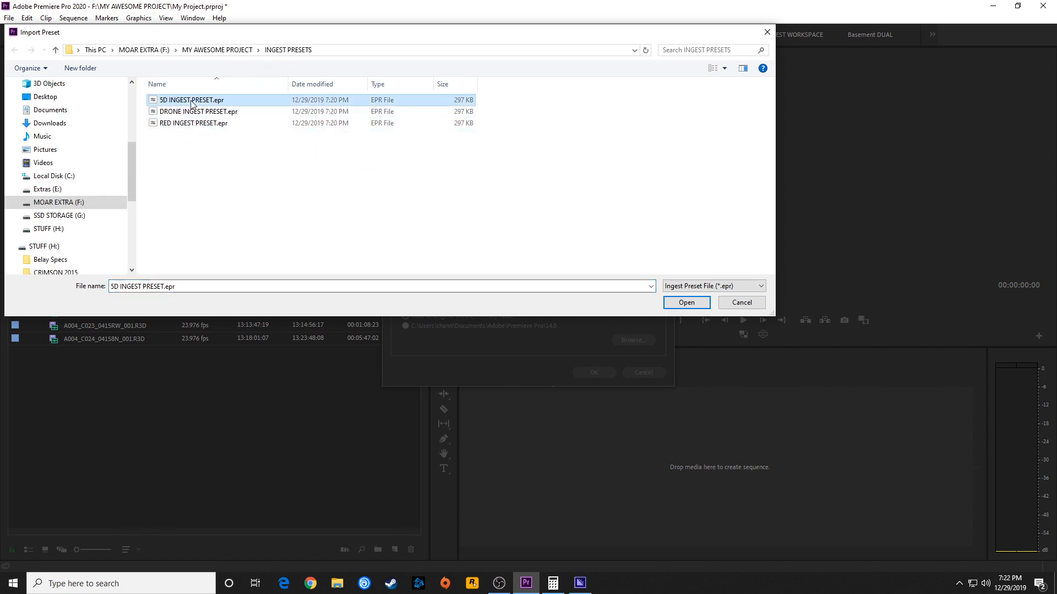
{"action": "double_click", "coordinate": [192, 102]}
Add DRONE INGEST PRESET.epr from the INGEST PRESETS folder as another ingest preset
{"action": "left_click", "coordinate": [625, 278]}
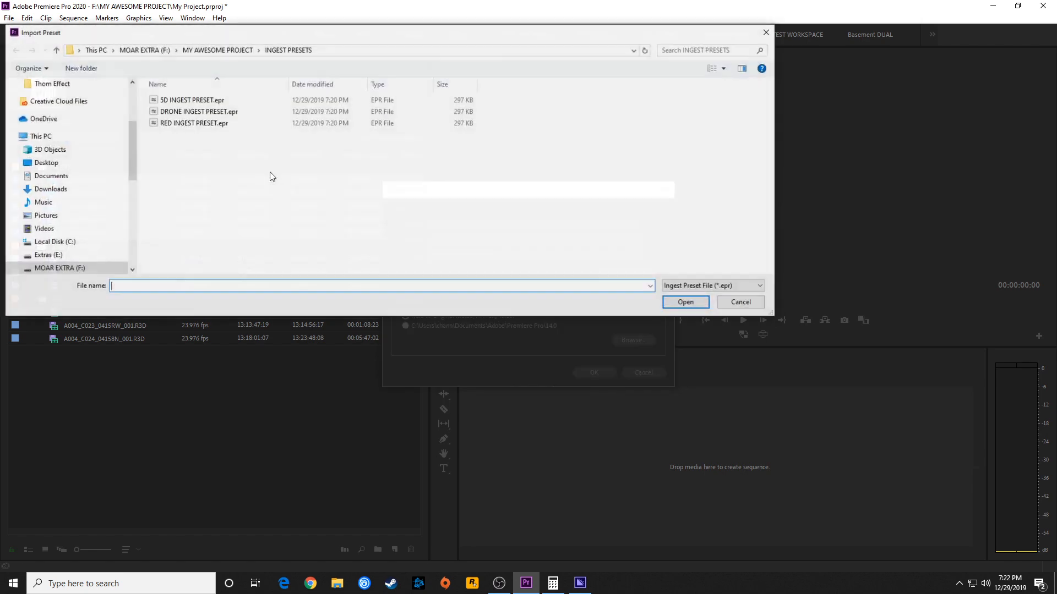
{"action": "left_click", "coordinate": [199, 111]}
{"action": "left_click", "coordinate": [685, 302]}
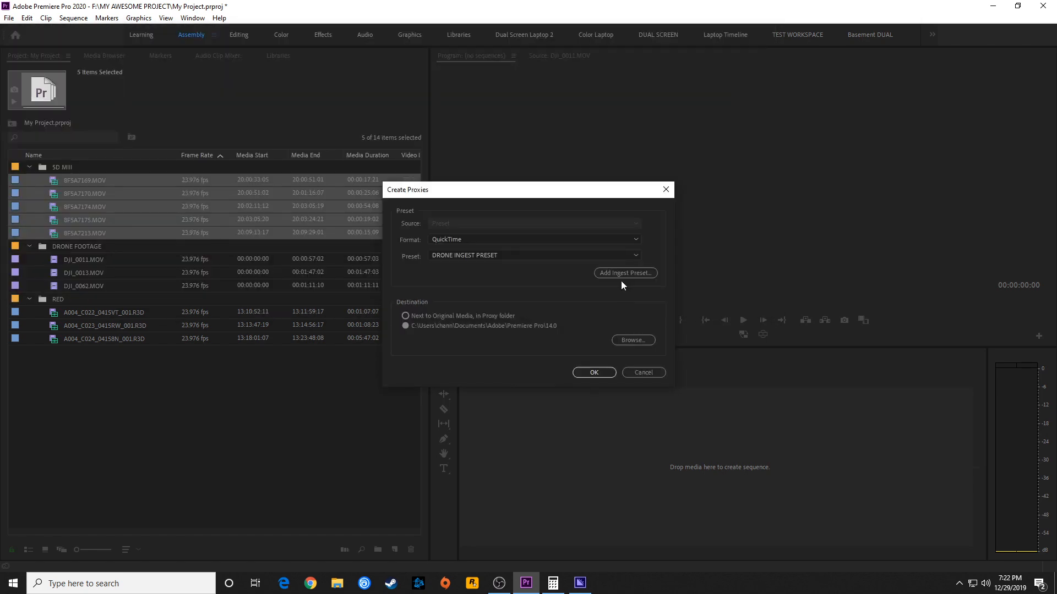
Add RED INGEST PRESET.epr from the INGEST PRESETS folder as a third ingest preset
{"action": "left_click", "coordinate": [615, 274]}
{"action": "left_click", "coordinate": [194, 122]}
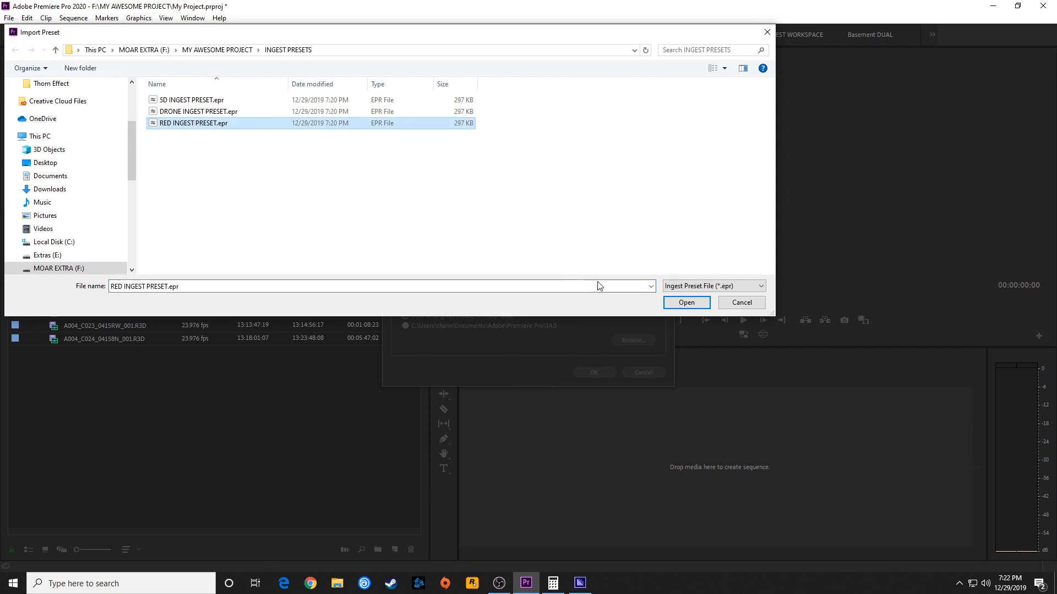
{"action": "left_click", "coordinate": [685, 303]}
{"action": "left_click", "coordinate": [610, 301]}
Look through the available proxy presets and choose 5D INGEST PRESET for the selected 5D MIII clips
{"action": "left_click", "coordinate": [491, 255]}
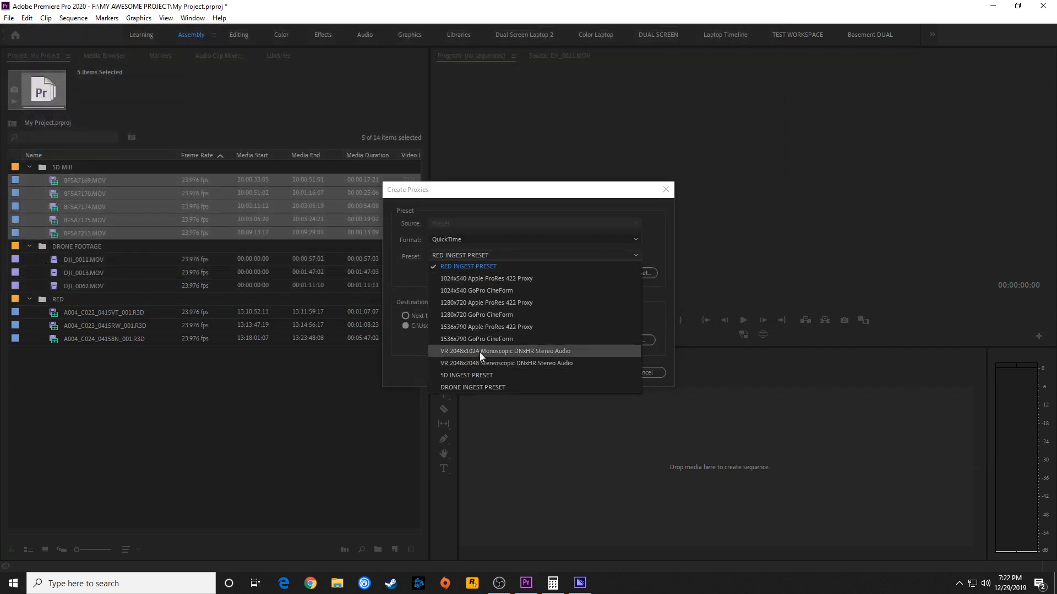
{"action": "left_click", "coordinate": [386, 332]}
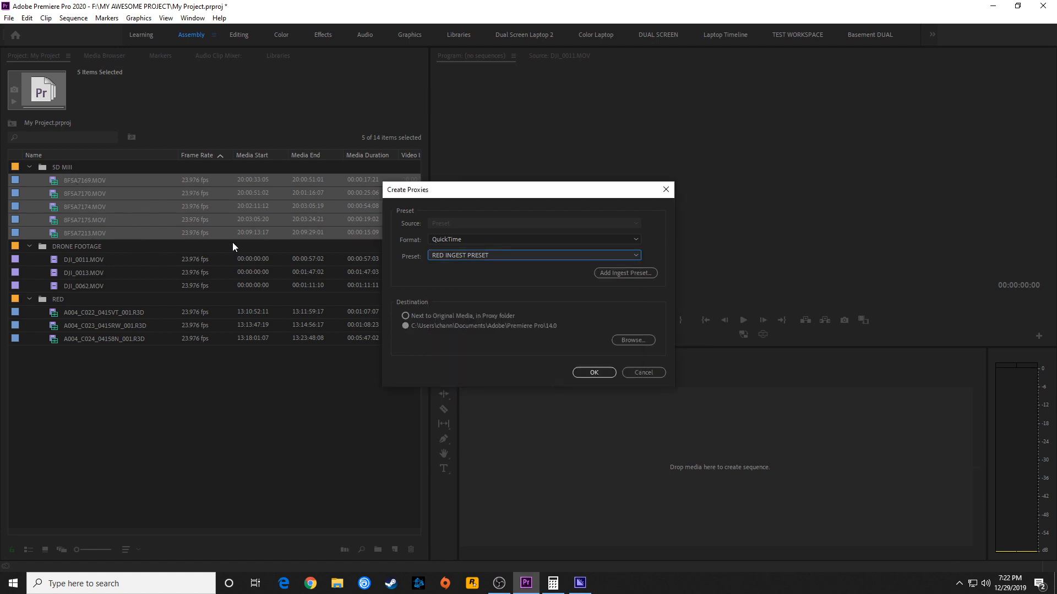
{"action": "left_click", "coordinate": [443, 255]}
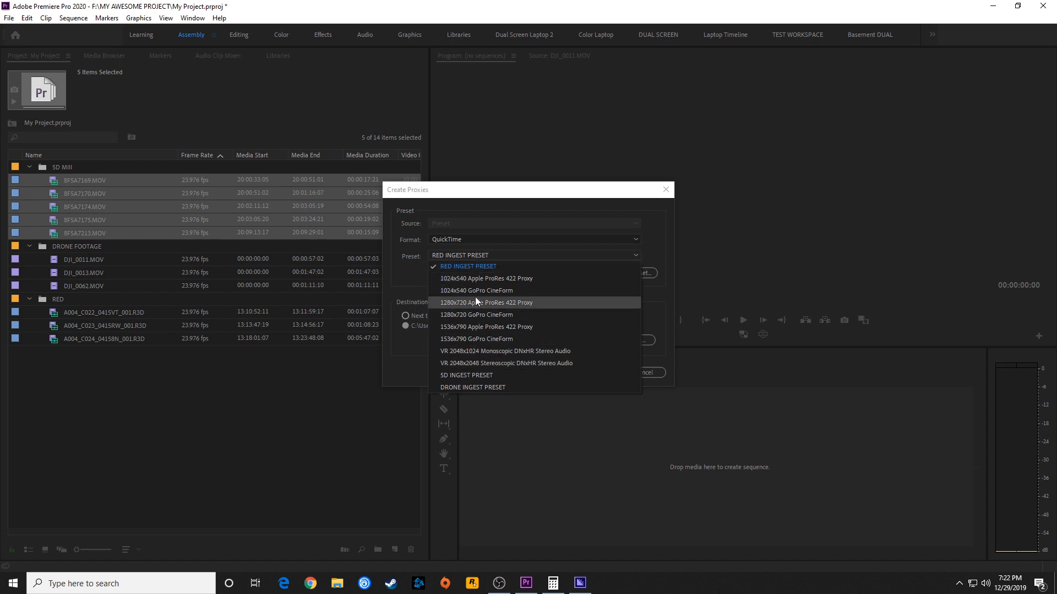
{"action": "left_click", "coordinate": [480, 376]}
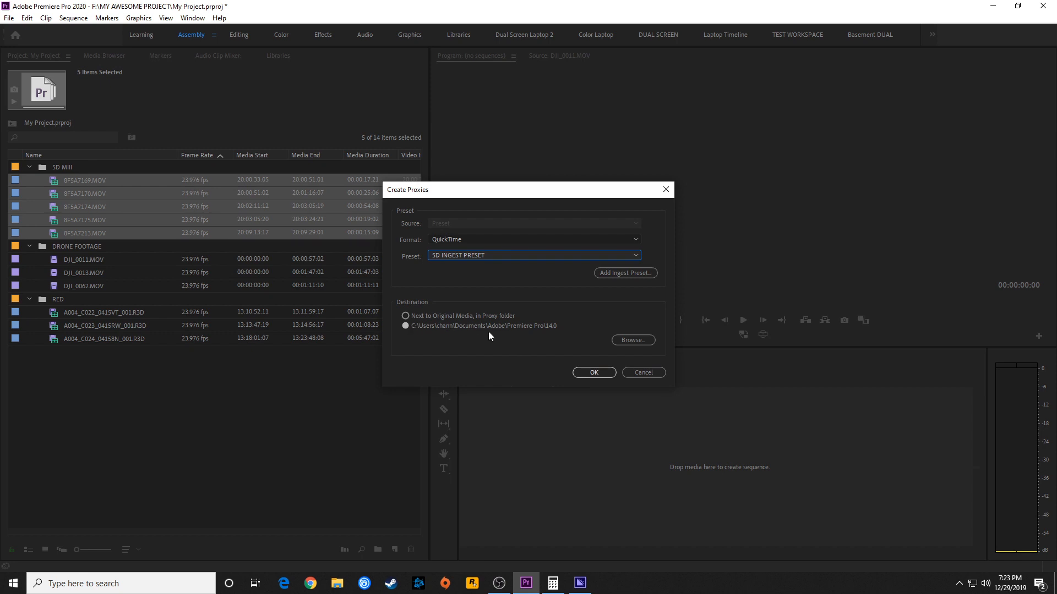
Set the destination to the PROXIES folder in MY AWESOME PROJECT, start creating the 5D MIII proxies and return to Premiere Pro
{"action": "left_click", "coordinate": [630, 341]}
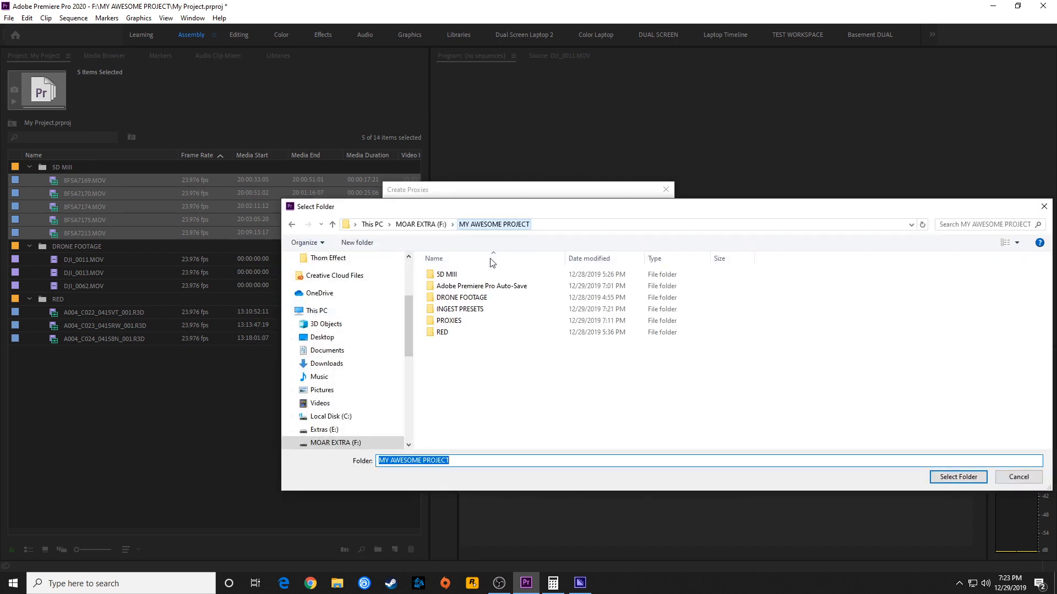
{"action": "double_click", "coordinate": [447, 321]}
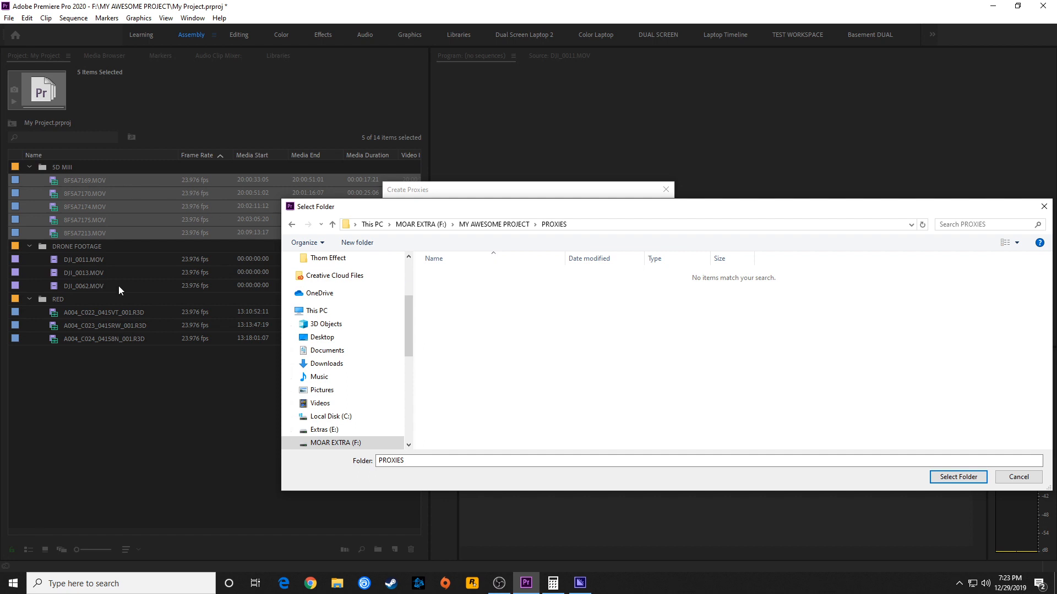
{"action": "left_click", "coordinate": [958, 477]}
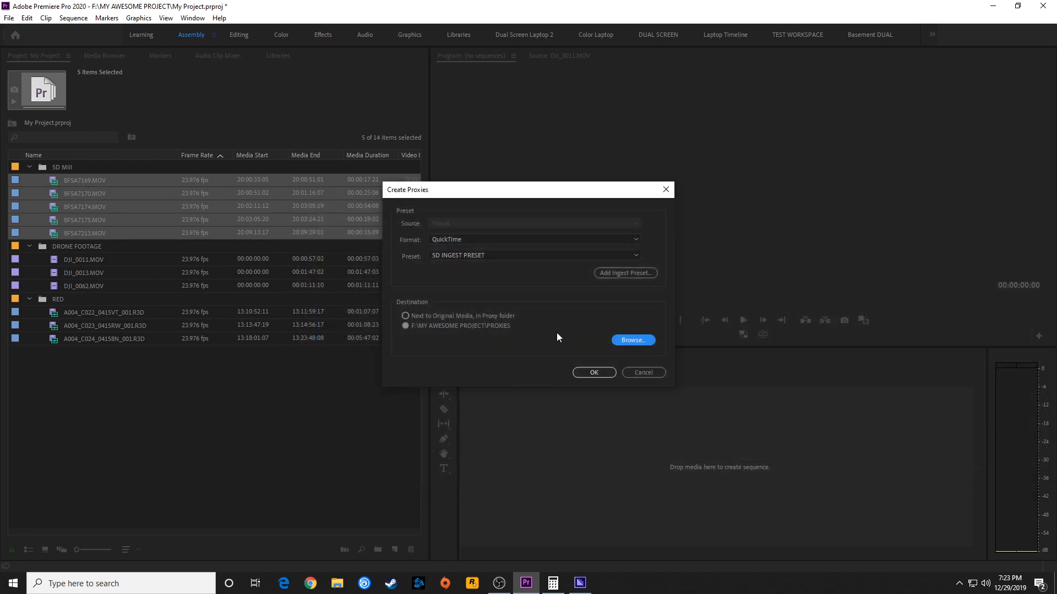
{"action": "left_click", "coordinate": [586, 374]}
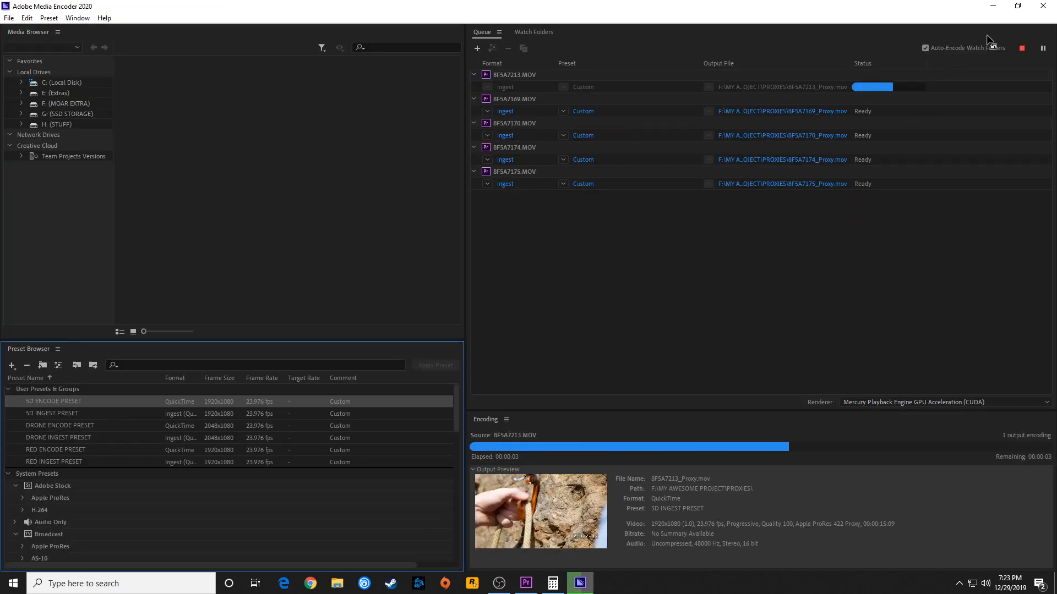
{"action": "left_click", "coordinate": [993, 6]}
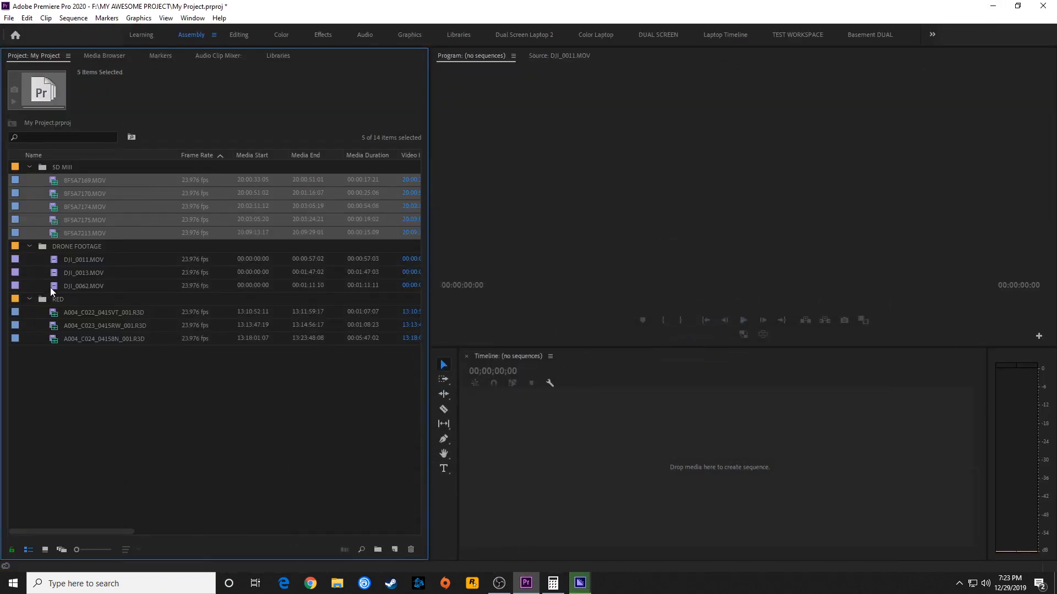
Select all three clips in the DRONE FOOTAGE bin and open the Create Proxies settings for them
{"action": "left_click", "coordinate": [78, 262]}
{"action": "left_click", "coordinate": [89, 285], "text": "shift"}
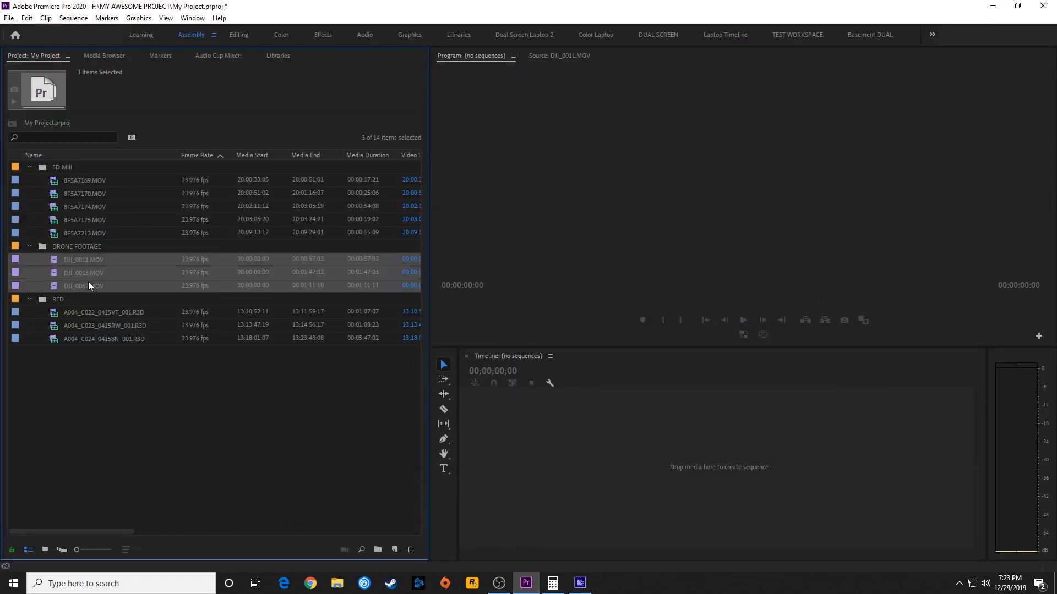
{"action": "right_click", "coordinate": [85, 259]}
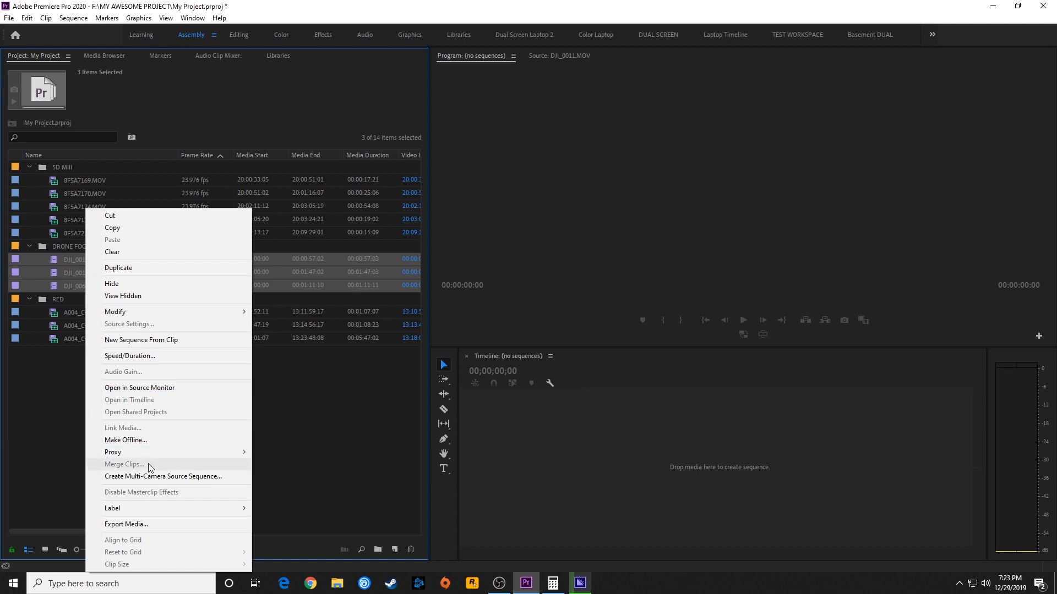
{"action": "mouse_move", "coordinate": [165, 452]}
{"action": "left_click", "coordinate": [276, 452]}
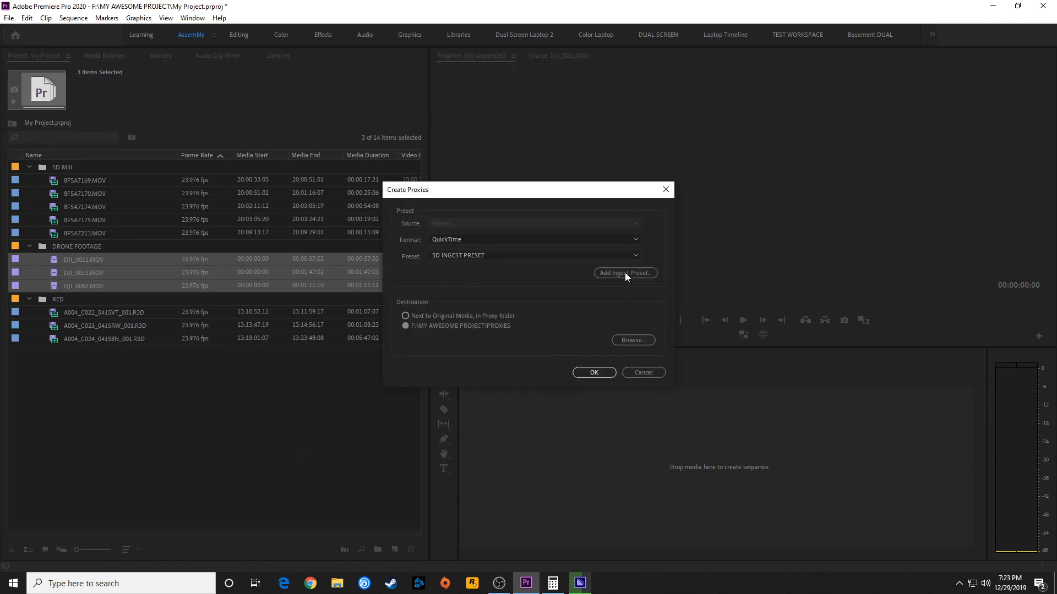
Create the drone proxies with DRONE INGEST PRESET in the project's PROXIES folder, then return to Premiere Pro
{"action": "left_click", "coordinate": [475, 255]}
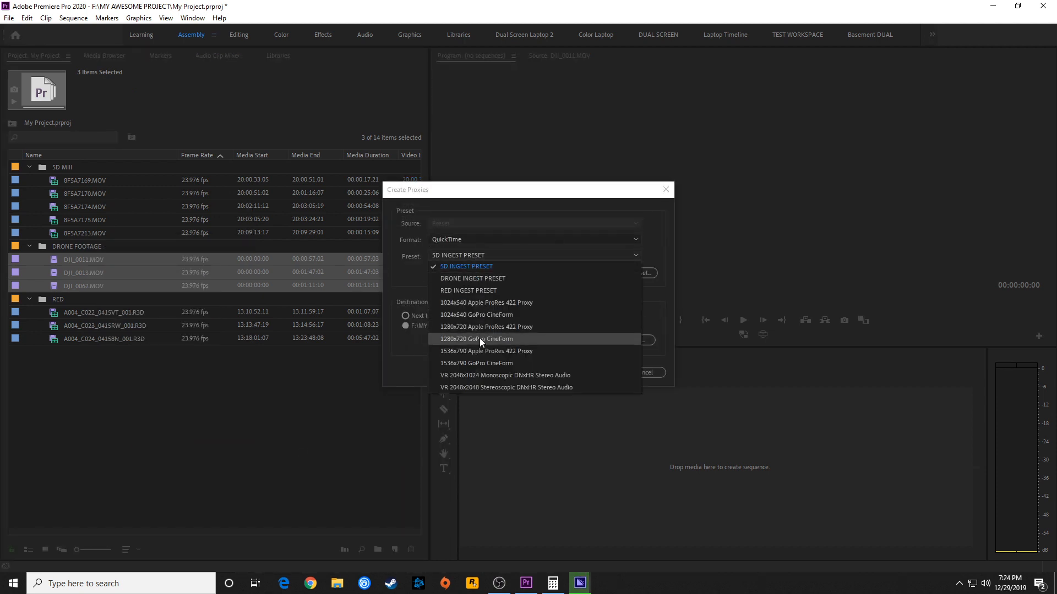
{"action": "left_click", "coordinate": [479, 279]}
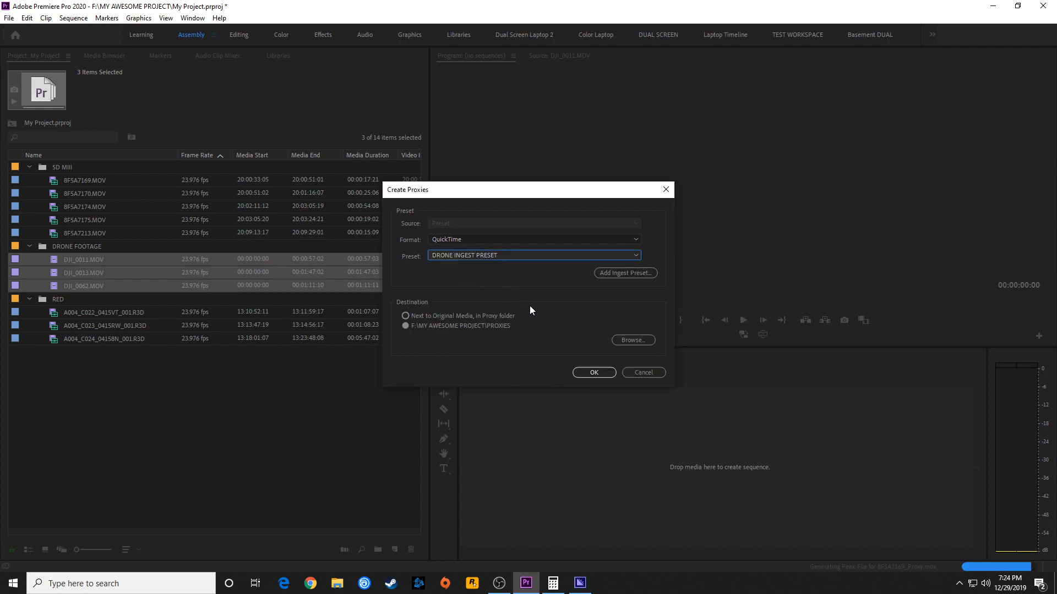
{"action": "left_click", "coordinate": [636, 342]}
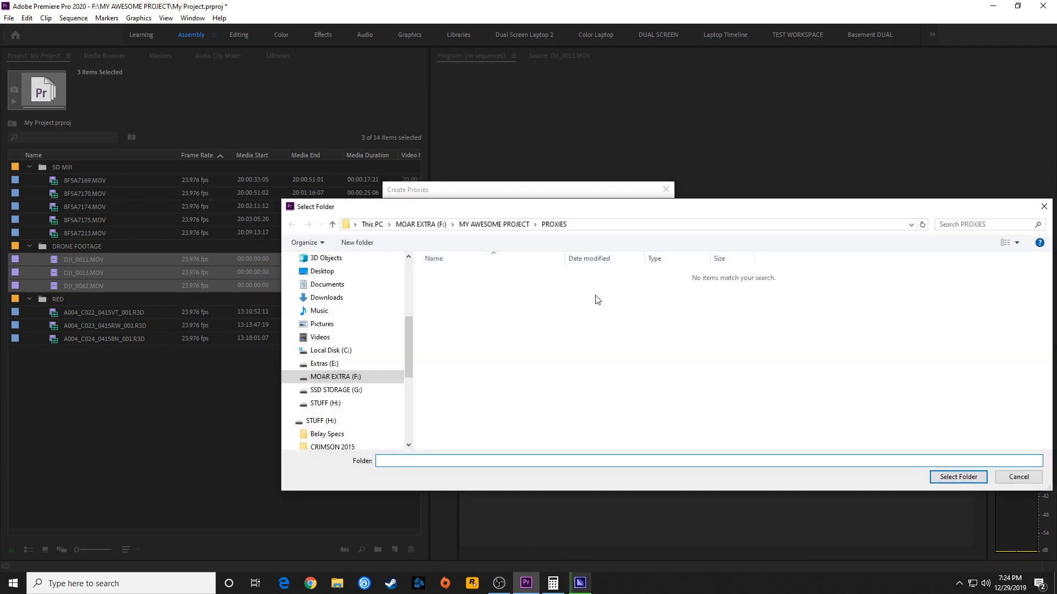
{"action": "left_click", "coordinate": [943, 477]}
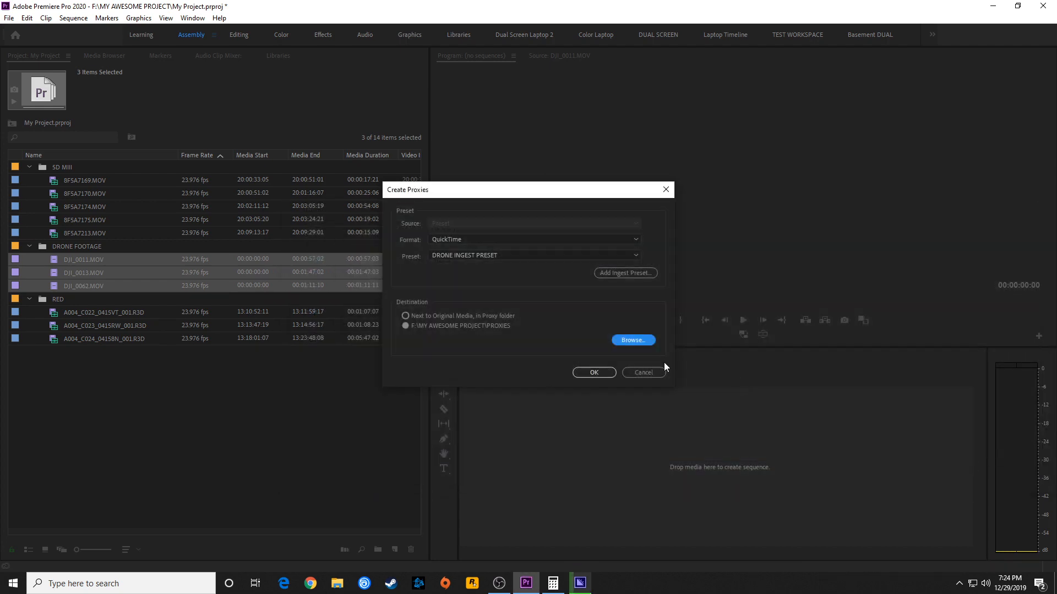
{"action": "left_click", "coordinate": [602, 374]}
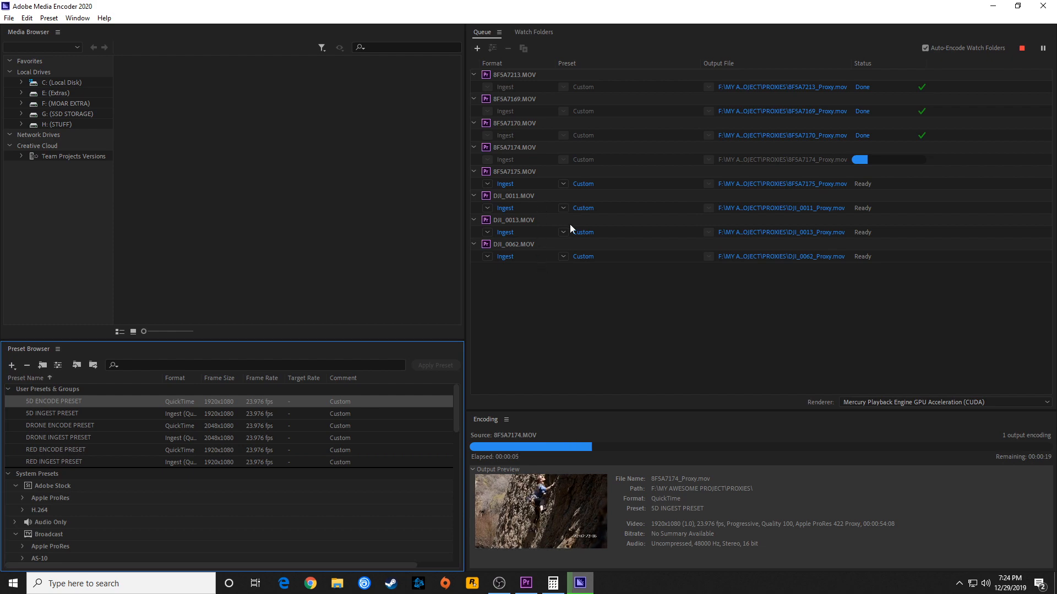
{"action": "left_click", "coordinate": [992, 6]}
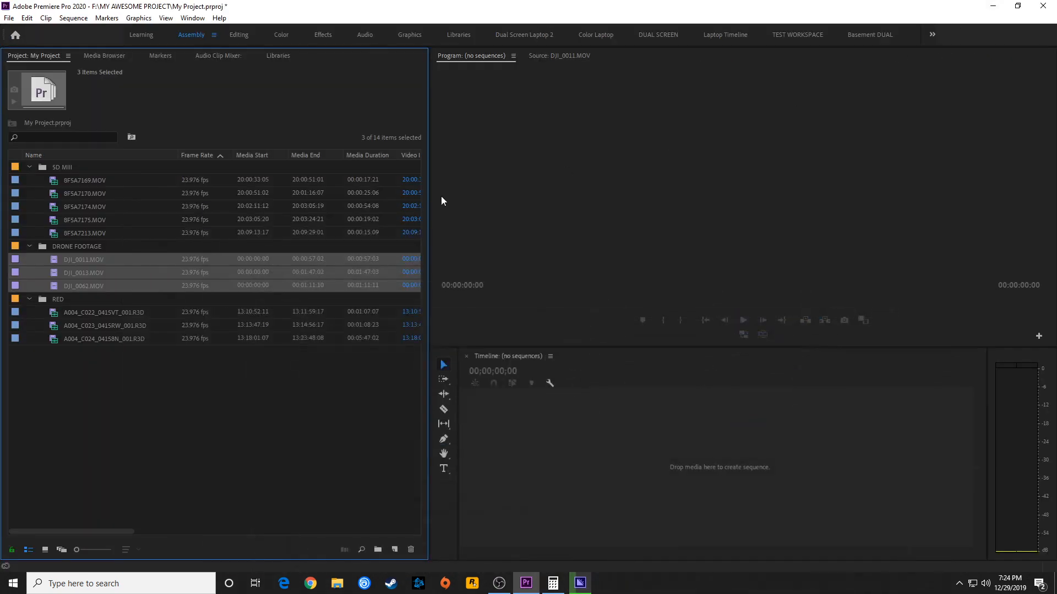
Select all three R3D clips in the RED bin and open the Create Proxies settings for them
{"action": "left_click", "coordinate": [88, 309]}
{"action": "left_click", "coordinate": [92, 339], "text": "shift"}
{"action": "right_click", "coordinate": [92, 339]}
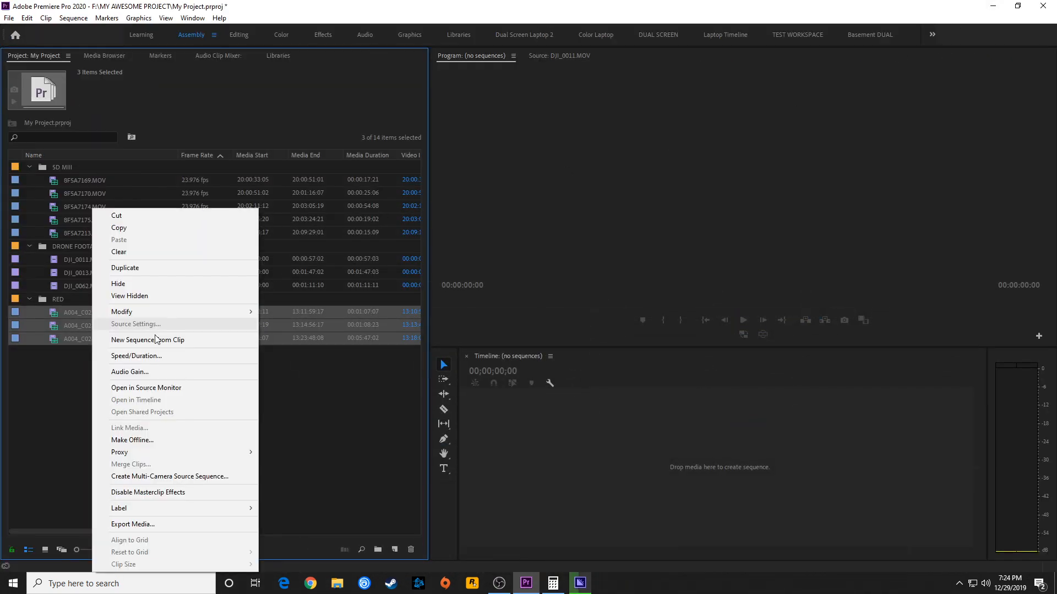
{"action": "mouse_move", "coordinate": [220, 452]}
{"action": "left_click", "coordinate": [278, 452]}
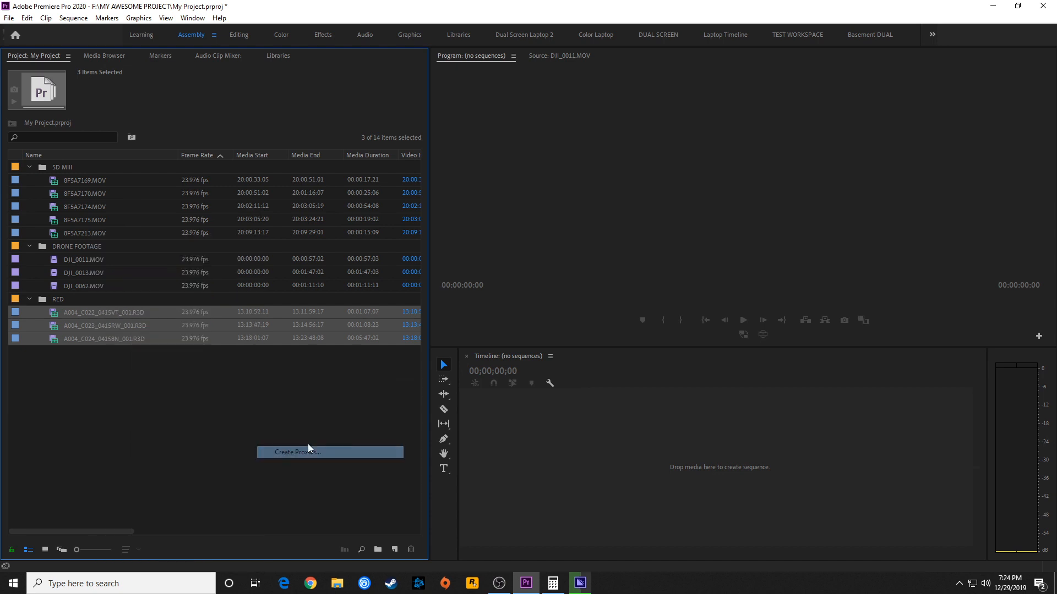
Create the RED proxies with RED INGEST PRESET and close Media Encoder once the whole queue is encoded
{"action": "left_click", "coordinate": [467, 255]}
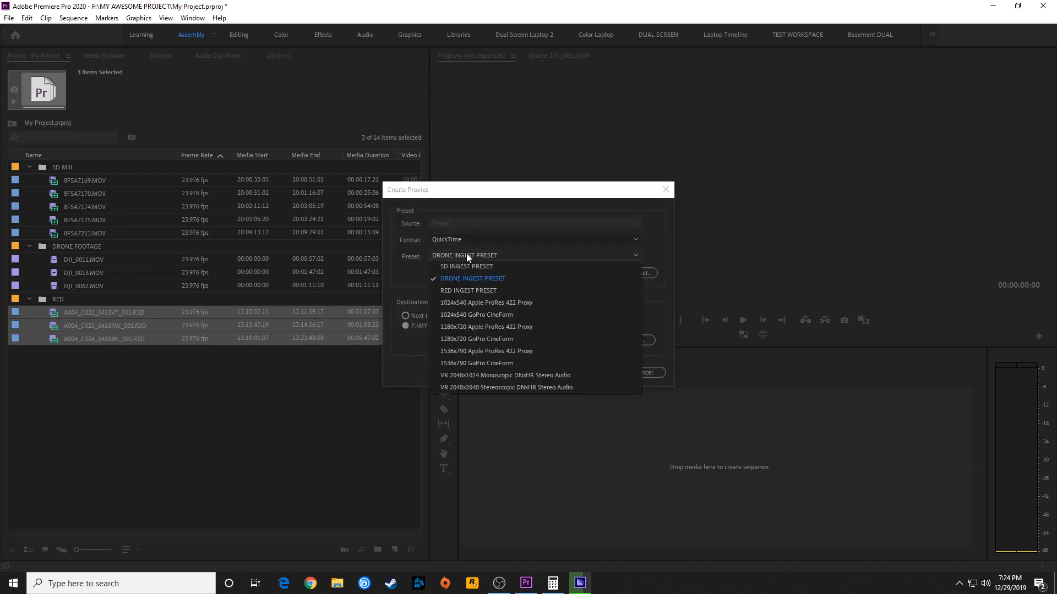
{"action": "left_click", "coordinate": [470, 291]}
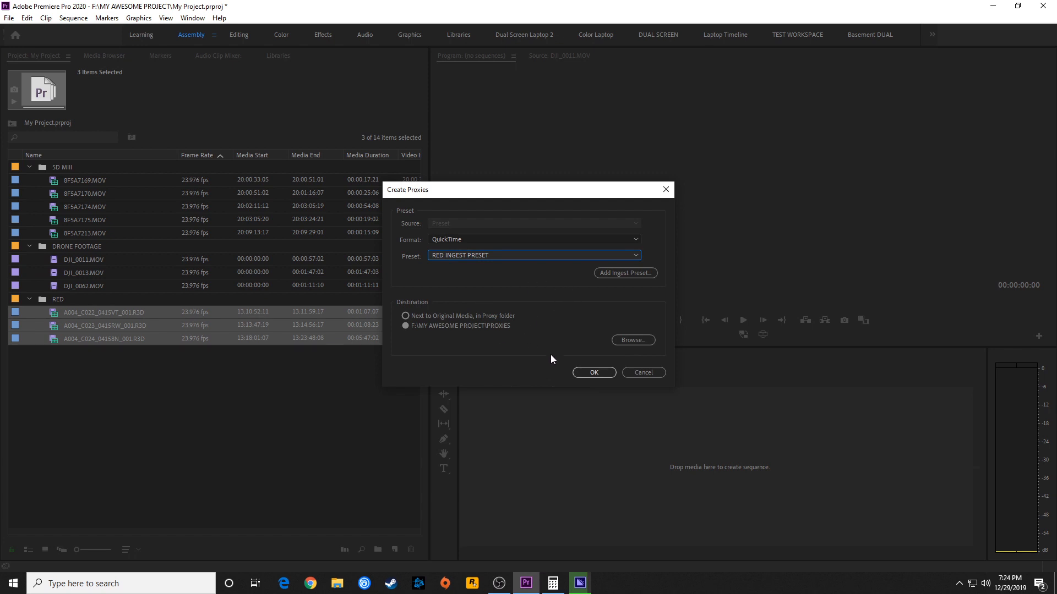
{"action": "left_click", "coordinate": [589, 373]}
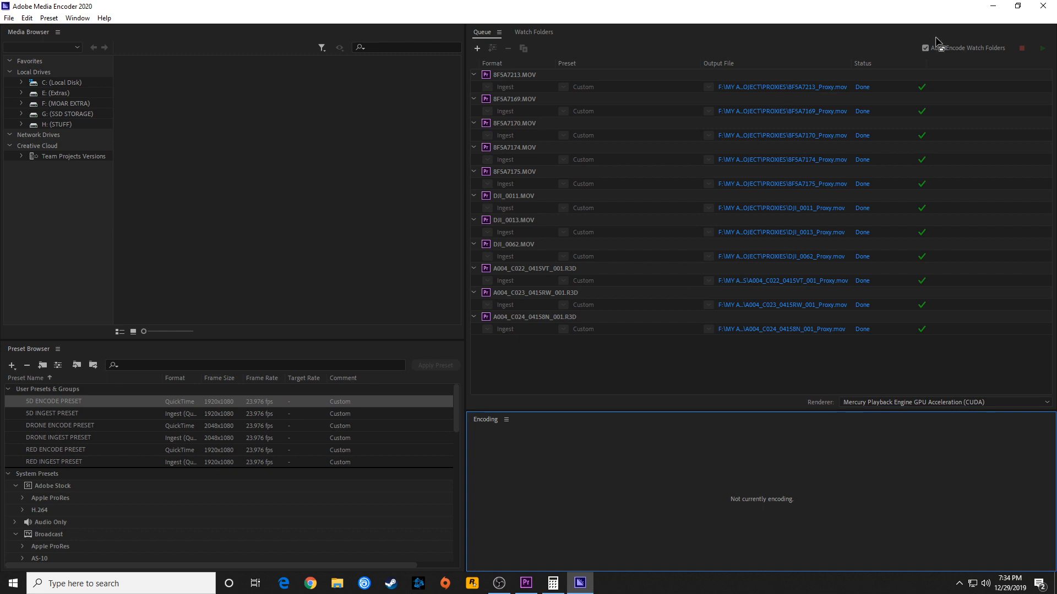
{"action": "left_click", "coordinate": [1043, 8]}
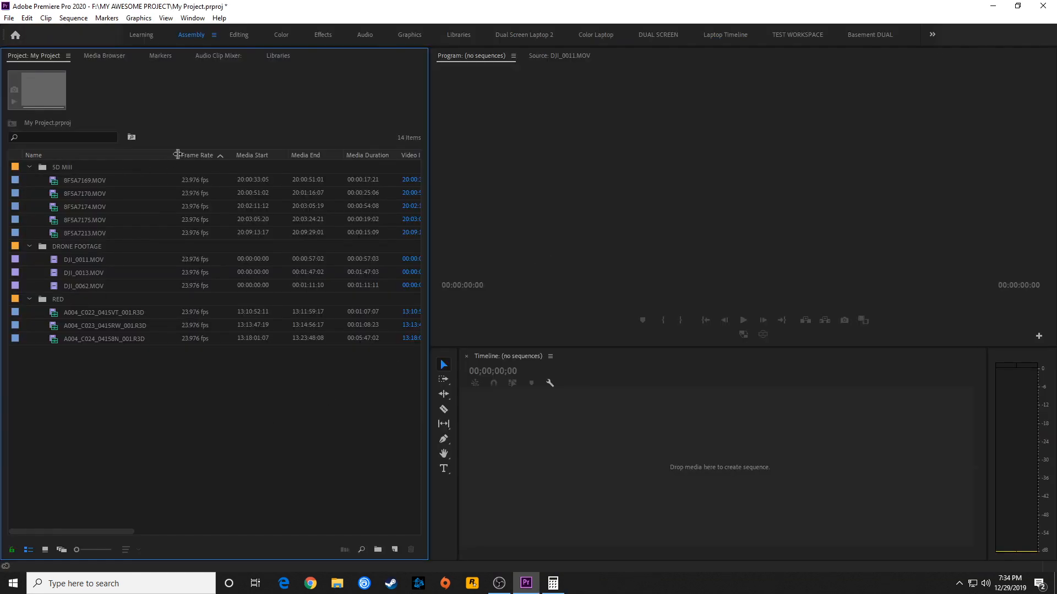
Narrow the Name column and maximise the Project panel to show more clip metadata columns
{"action": "left_click_drag", "start_coordinate": [179, 155], "coordinate": [150, 156]}
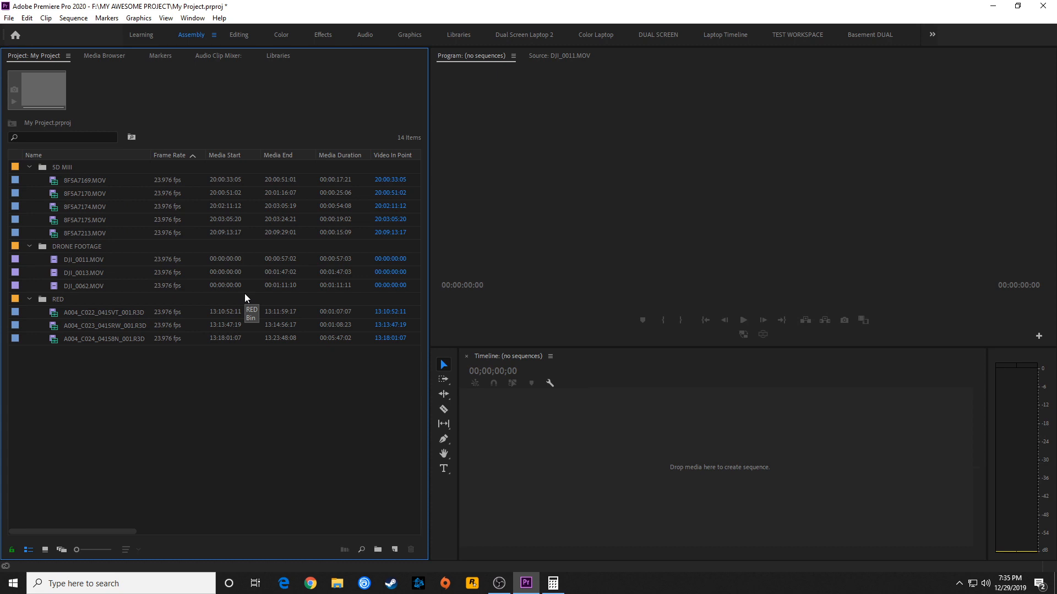
{"action": "key", "text": "grave"}
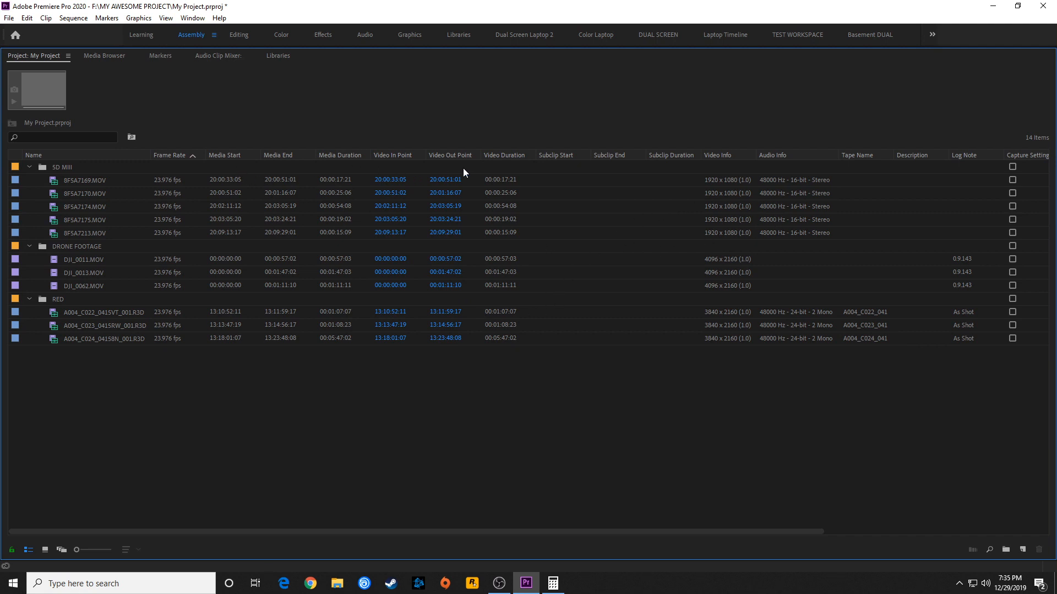
Search the metadata display settings for "proxy" and enable the Proxy property as a Project panel column
{"action": "right_click", "coordinate": [224, 158]}
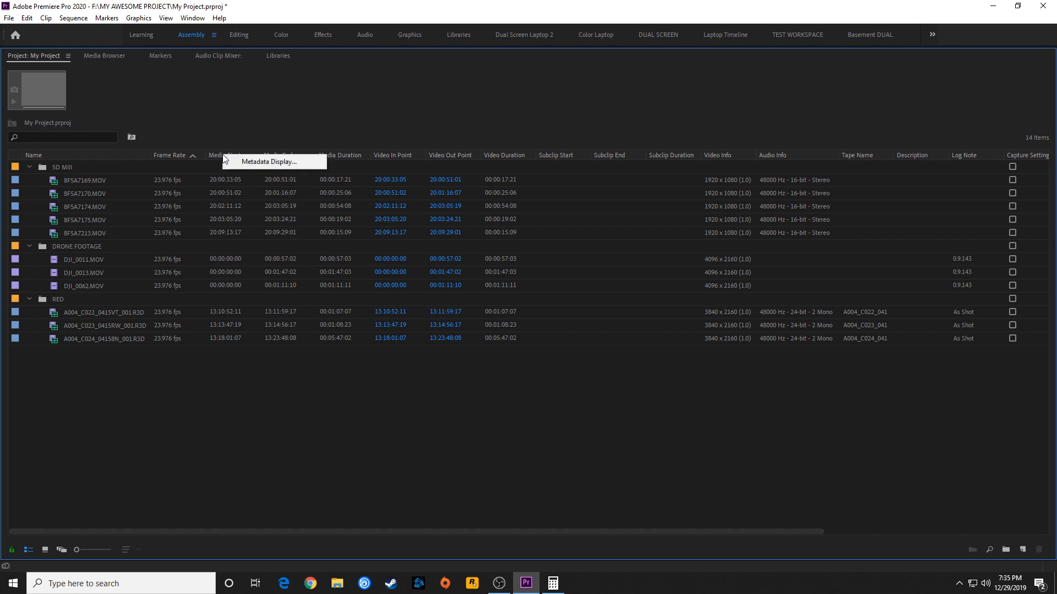
{"action": "left_click", "coordinate": [274, 163]}
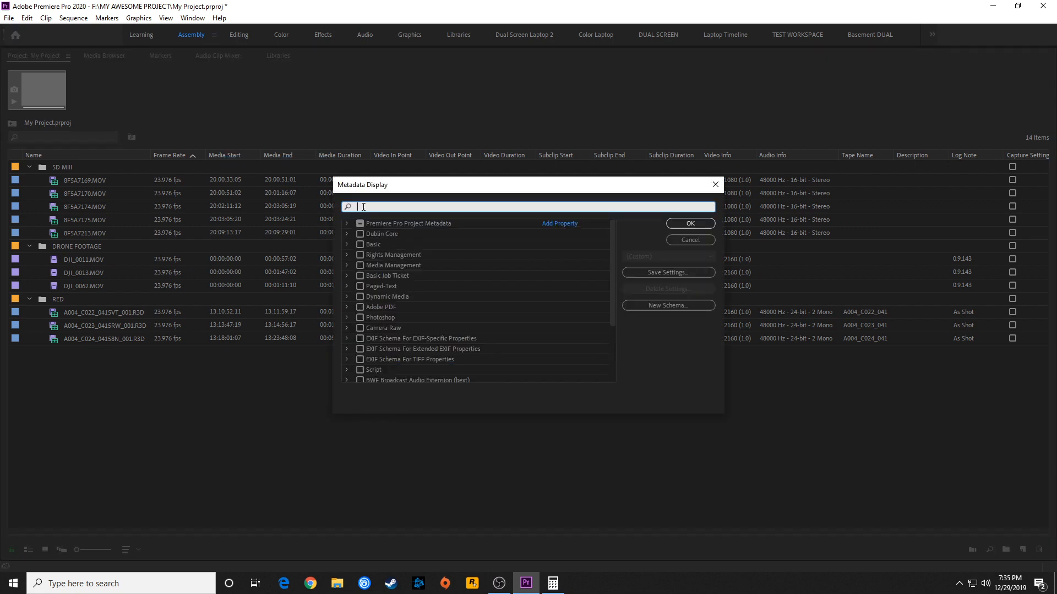
{"action": "type", "text": "proxy"}
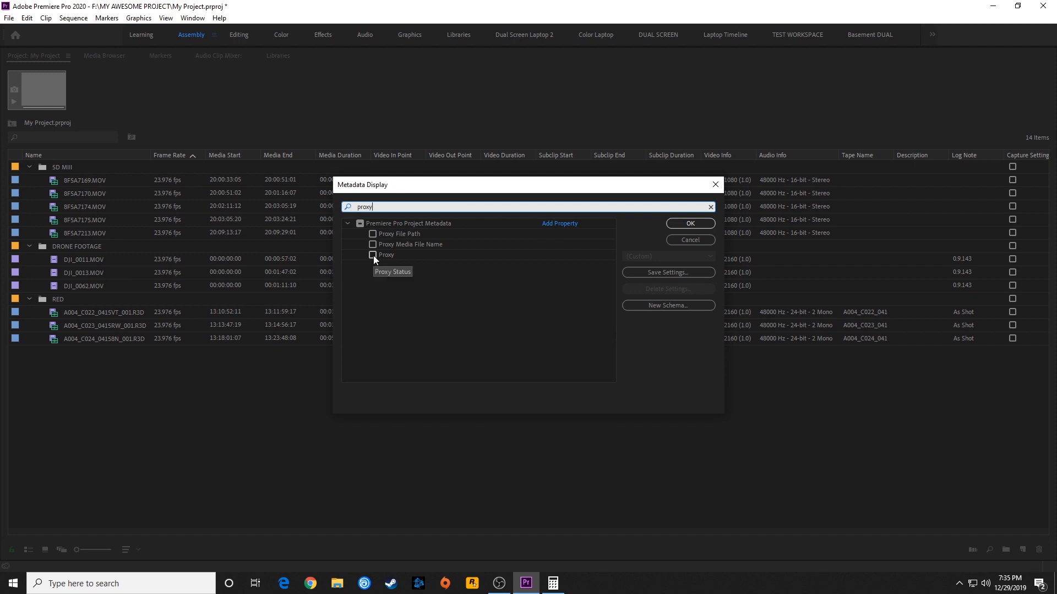
{"action": "left_click", "coordinate": [373, 256]}
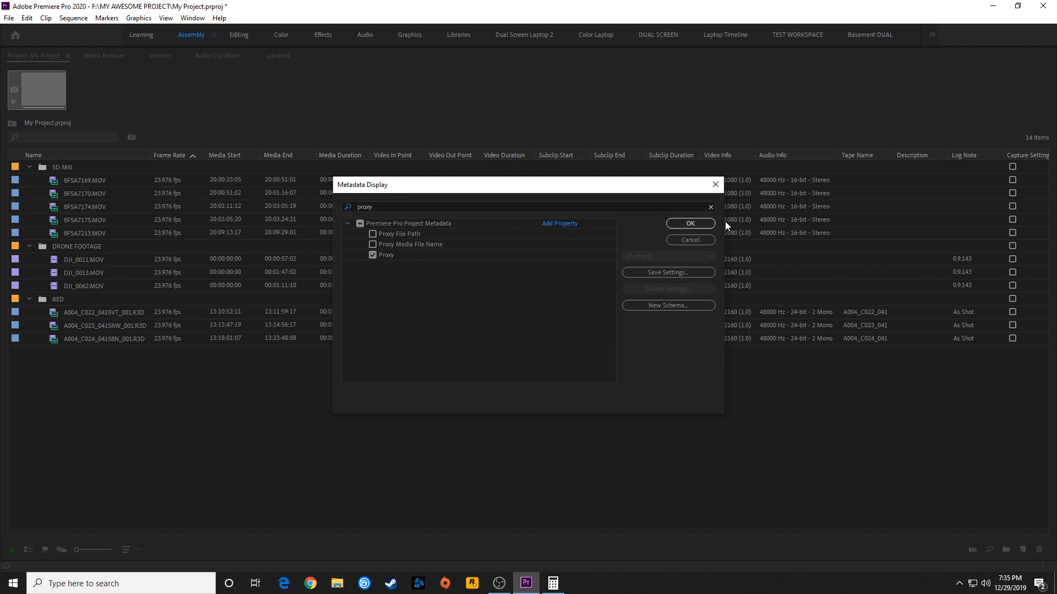
{"action": "left_click", "coordinate": [690, 224]}
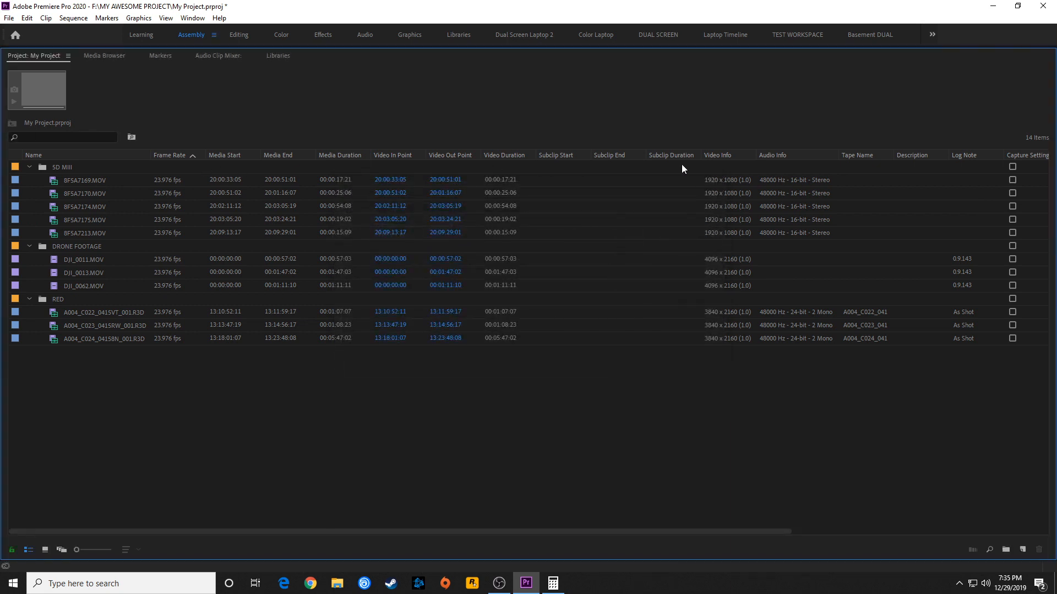
Move the Proxy column from the end of the clip list to directly after the Name column
{"action": "left_click_drag", "start_coordinate": [297, 531], "coordinate": [609, 524]}
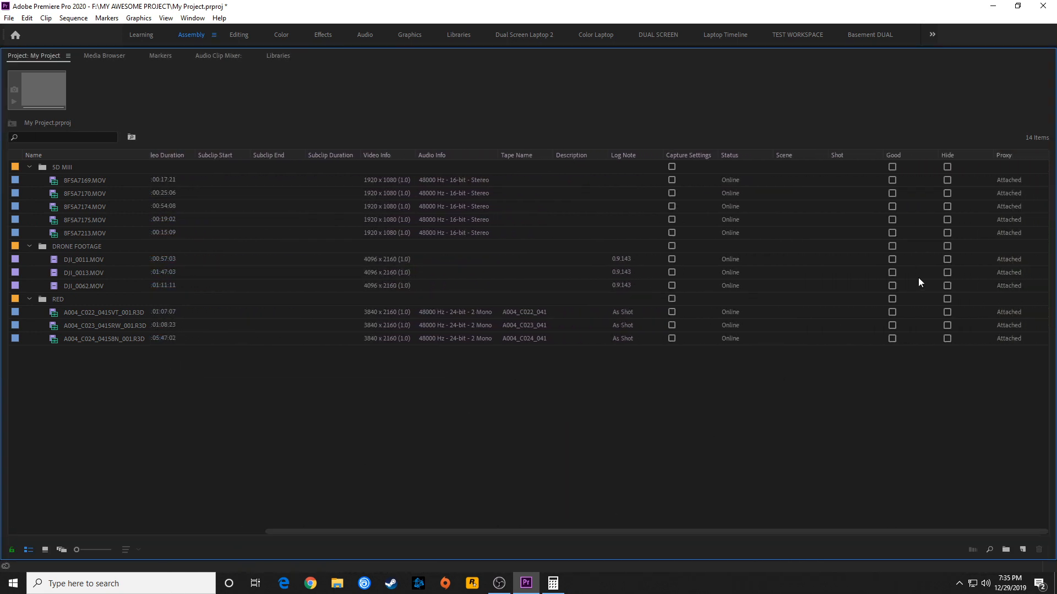
{"action": "mouse_move", "coordinate": [1007, 157]}
{"action": "left_mouse_down"}
{"action": "mouse_move", "coordinate": [530, 183]}
{"action": "mouse_move", "coordinate": [163, 155]}
{"action": "mouse_move", "coordinate": [194, 160]}
{"action": "mouse_move", "coordinate": [176, 160]}
{"action": "left_mouse_up"}
{"action": "left_click_drag", "start_coordinate": [169, 156], "coordinate": [162, 155]}
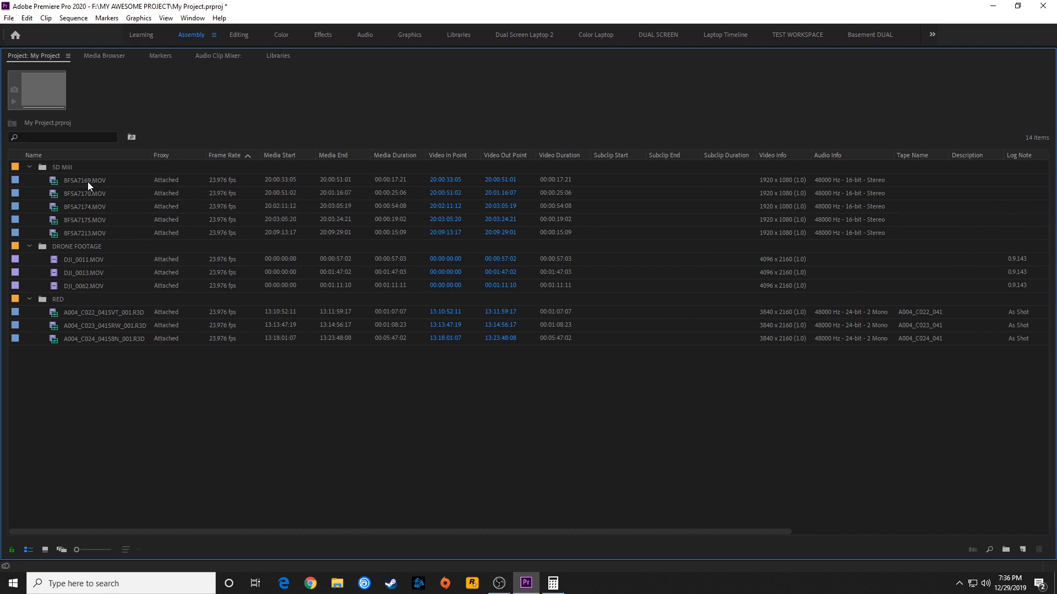
Check the proxy status of the clips in the 5D MIII bin
{"action": "left_click", "coordinate": [88, 182]}
{"action": "left_click", "coordinate": [163, 234]}
{"action": "left_click", "coordinate": [156, 183]}
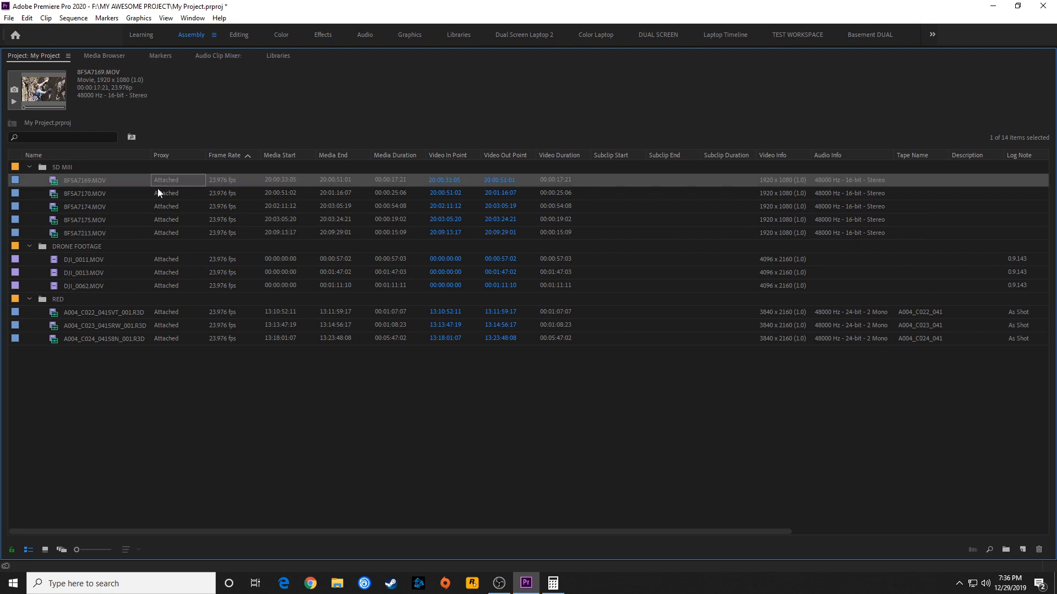
Remove the clip 263_0079_01.MP4 from the project
{"action": "left_click", "coordinate": [158, 198]}
{"action": "left_click", "coordinate": [163, 223]}
{"action": "left_click", "coordinate": [164, 235]}
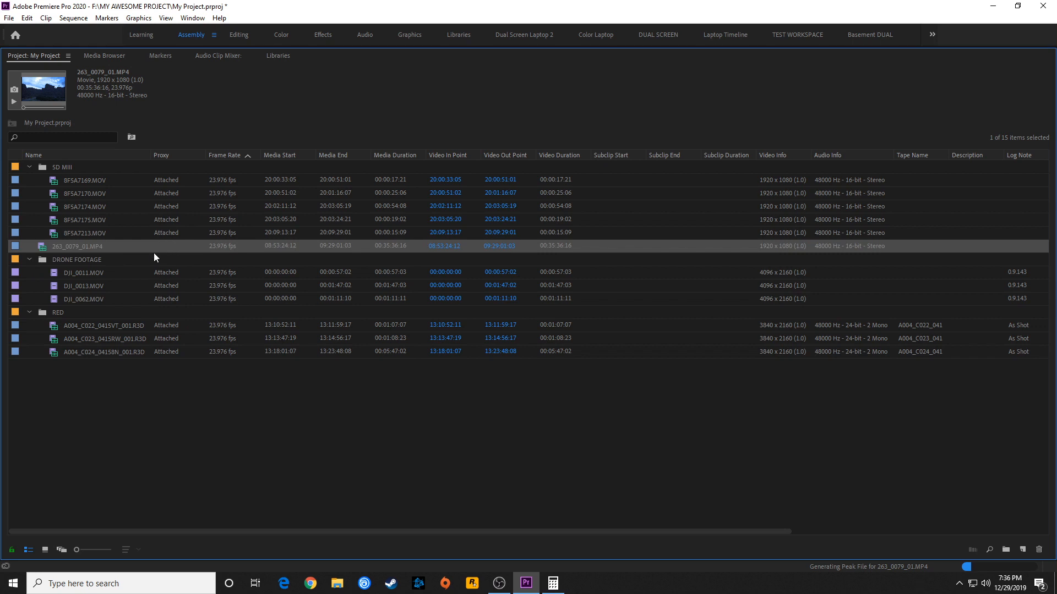
{"action": "key", "text": "Delete"}
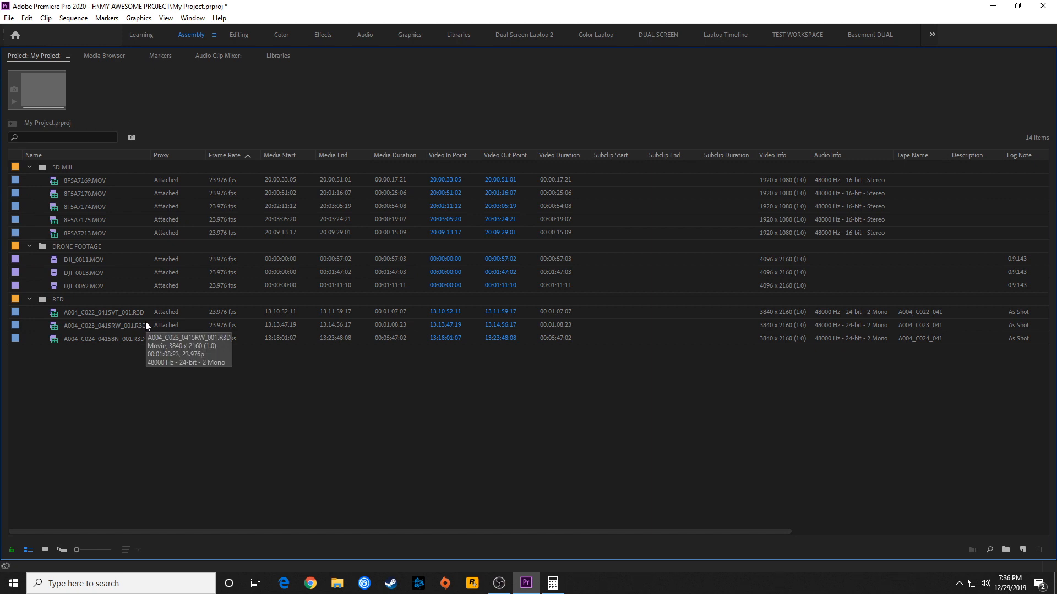
Restore the maximised Project panel to its normal size and switch to the Editing workspace
{"action": "key", "text": "grave"}
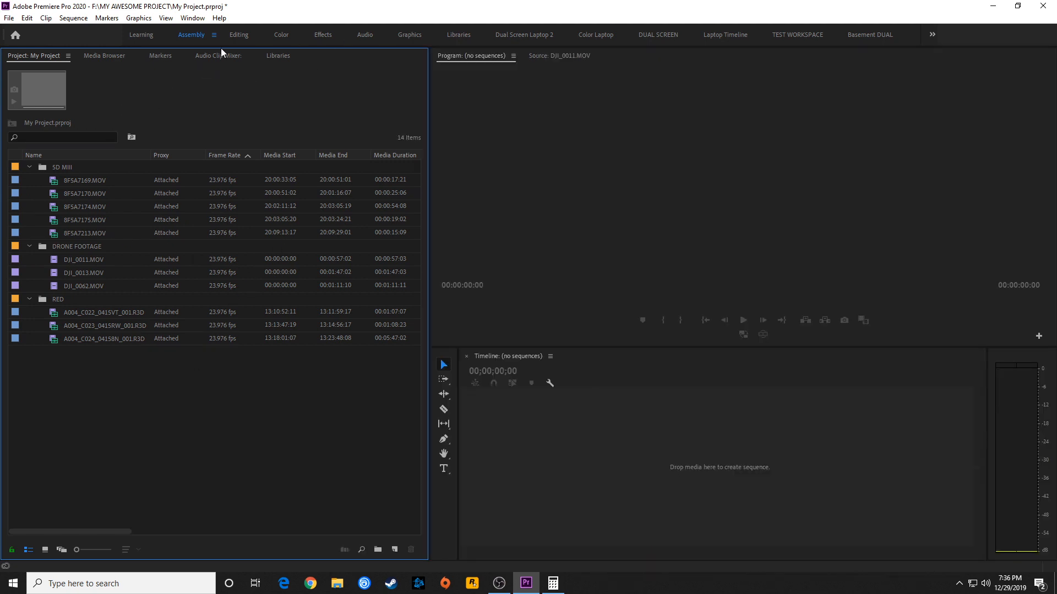
{"action": "left_click", "coordinate": [242, 37]}
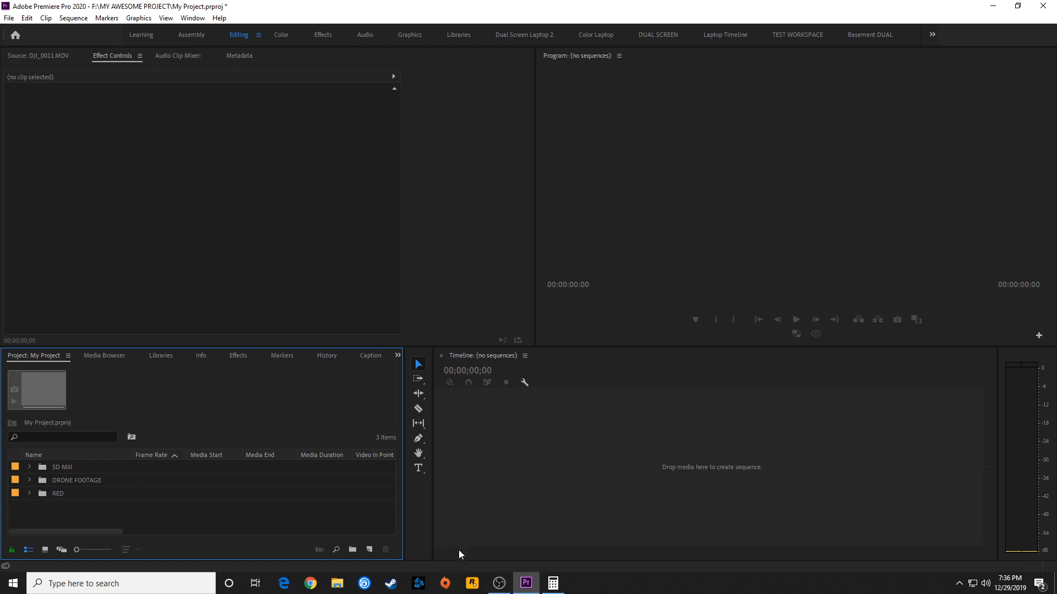
{"action": "left_click", "coordinate": [30, 467]}
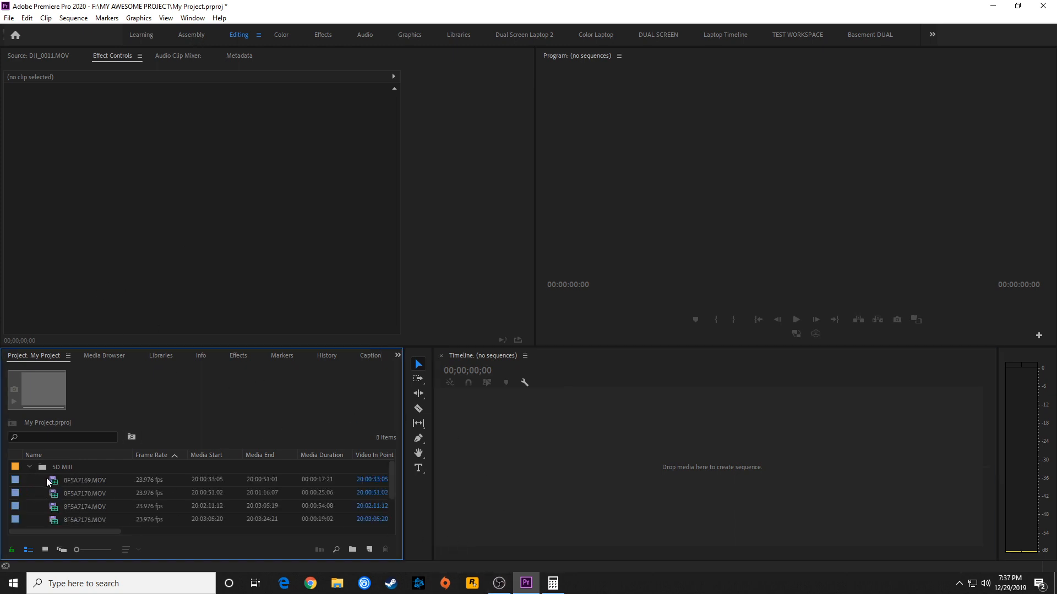
{"action": "left_click", "coordinate": [30, 467]}
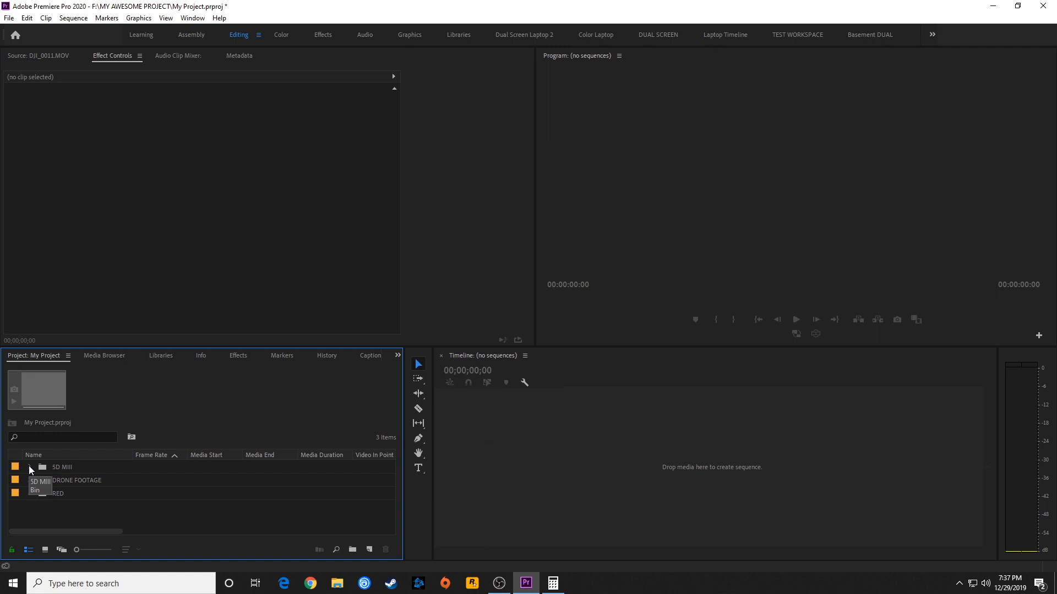
Create a sequence from 8F5A7169.MOV in the 5D MIII bin and clear its clip from the timeline
{"action": "left_click", "coordinate": [29, 467]}
{"action": "left_click_drag", "start_coordinate": [55, 484], "coordinate": [516, 458]}
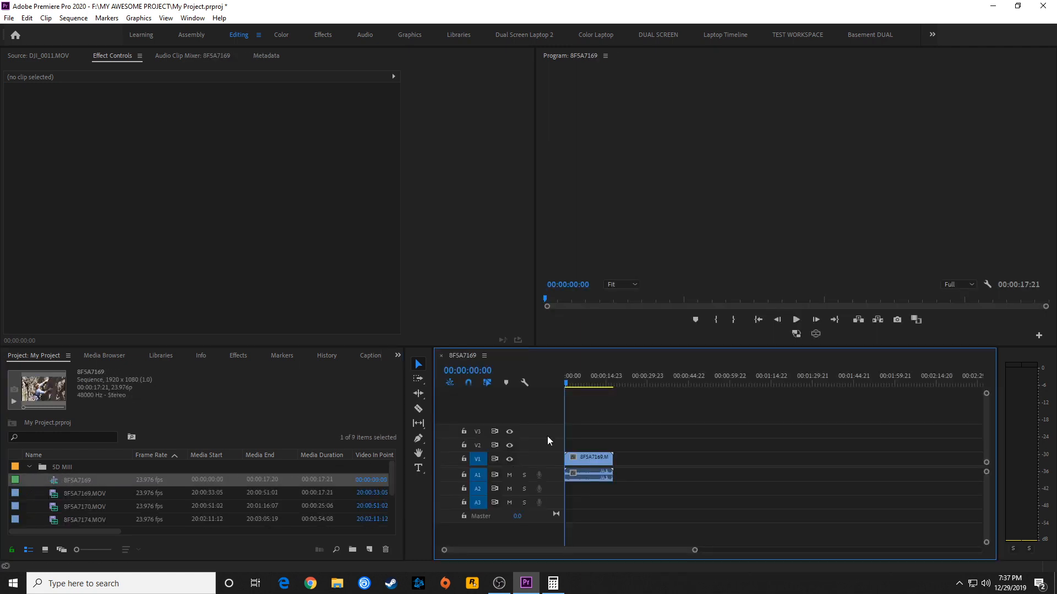
{"action": "left_click_drag", "start_coordinate": [604, 431], "coordinate": [575, 482]}
{"action": "key", "text": "Delete"}
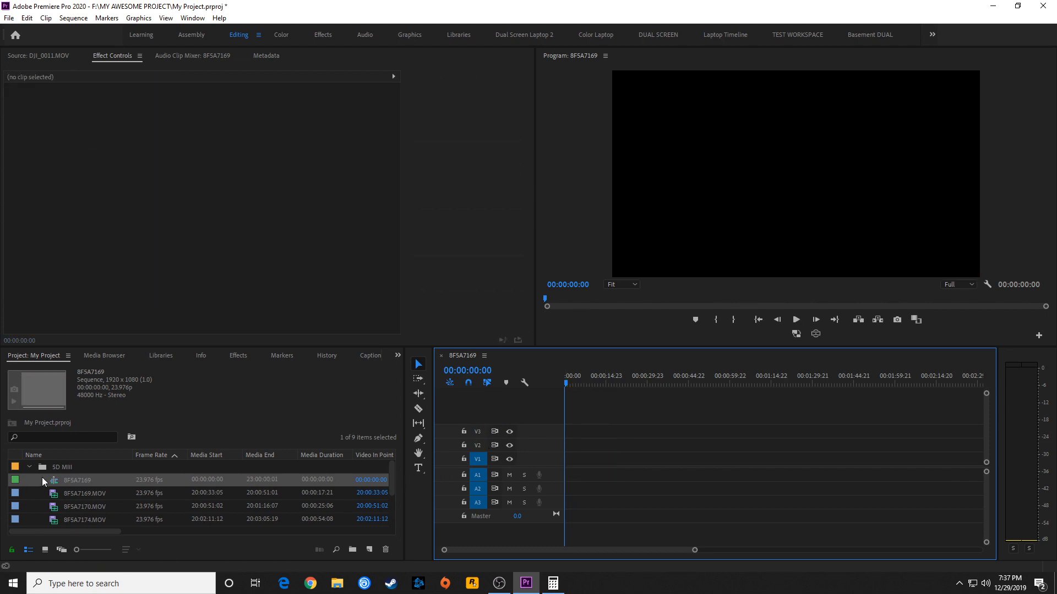
Move the new sequence out of the 5D MIII bin to the project root and rename it FINAL TIMELINE
{"action": "left_click_drag", "start_coordinate": [54, 480], "coordinate": [30, 478]}
{"action": "left_click", "coordinate": [29, 466]}
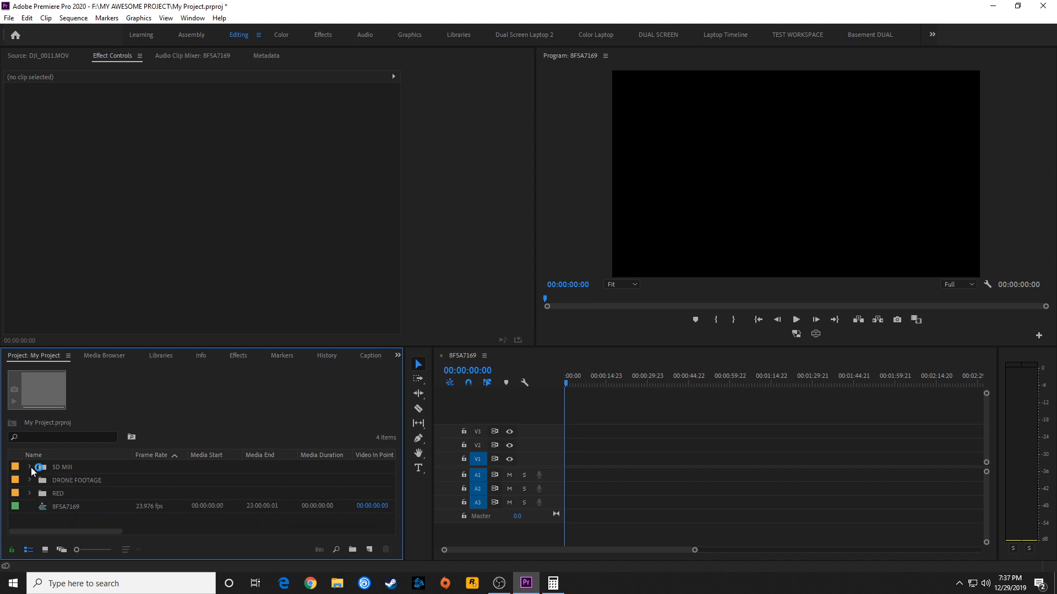
{"action": "left_click", "coordinate": [60, 509]}
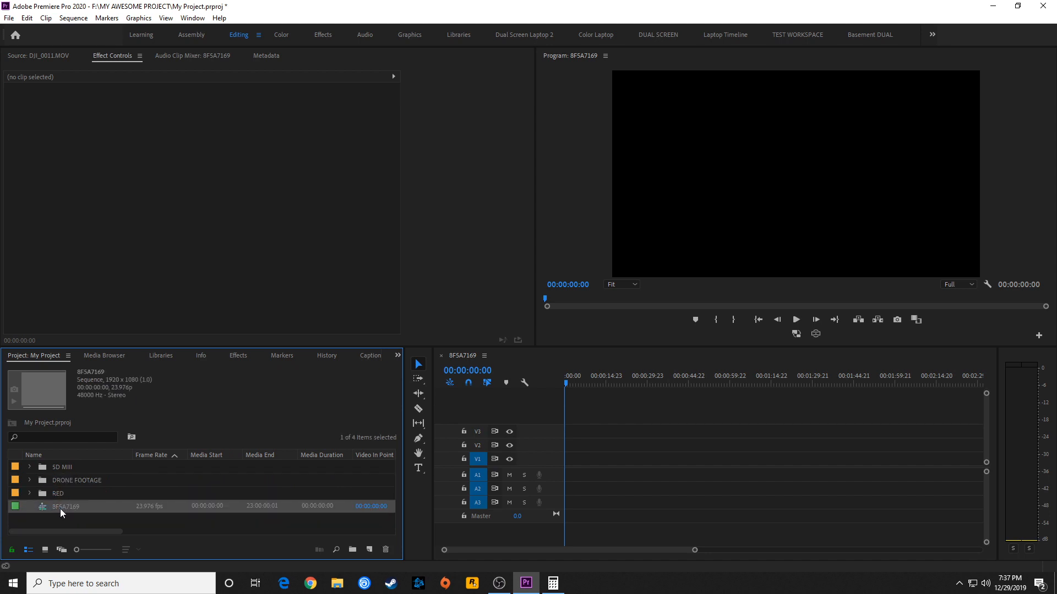
{"action": "left_click", "coordinate": [62, 508]}
{"action": "type", "text": "Fi"}
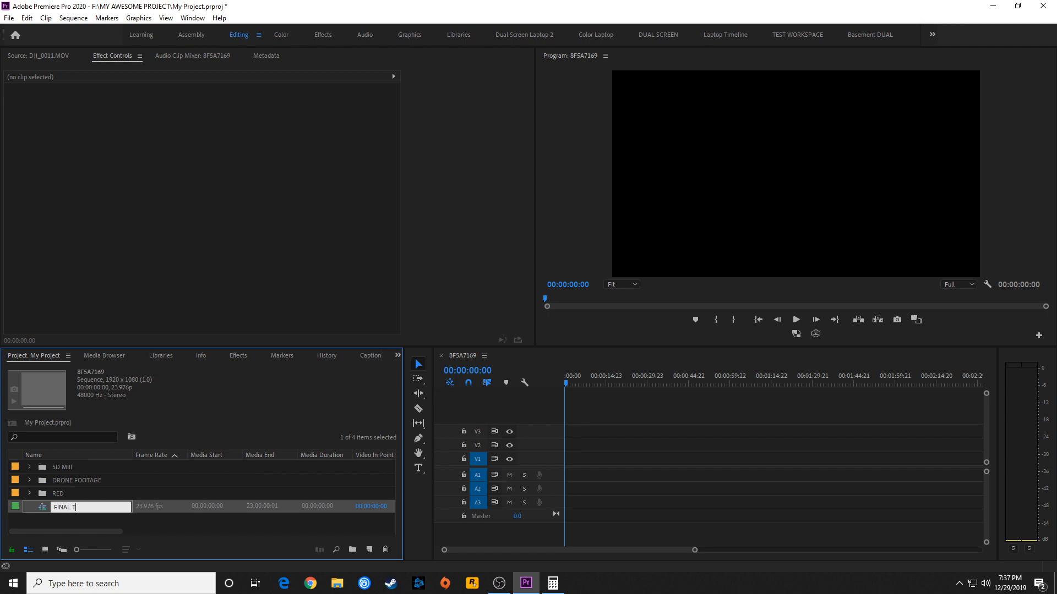
{"action": "key", "text": "Return"}
{"action": "left_click", "coordinate": [29, 493]}
{"action": "scroll", "coordinate": [87, 499], "scroll_direction": "down", "scroll_amount": 2}
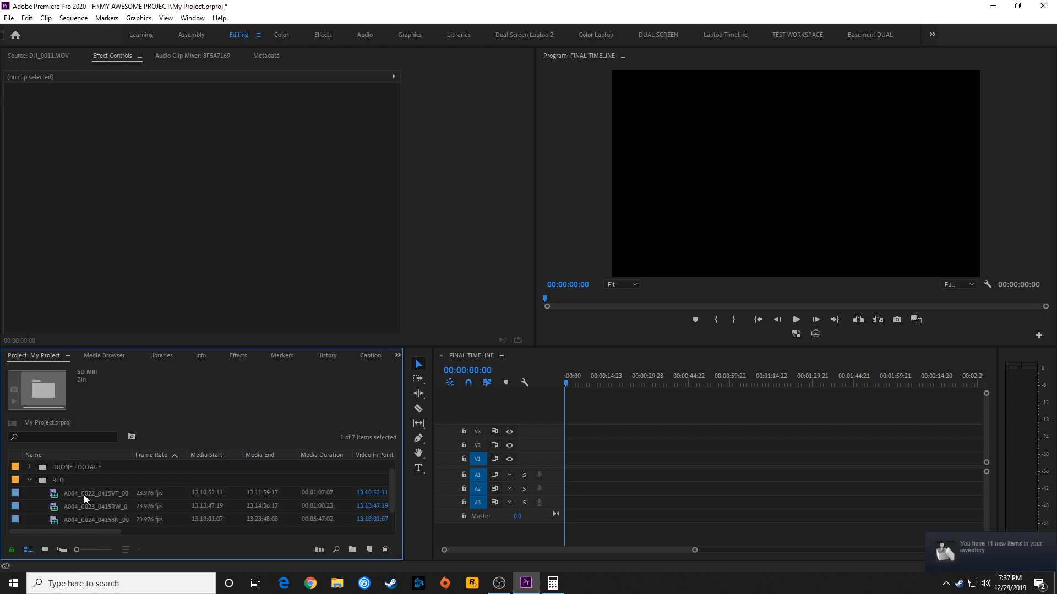
{"action": "scroll", "coordinate": [77, 497], "scroll_direction": "up", "scroll_amount": 2}
{"action": "left_click", "coordinate": [29, 493]}
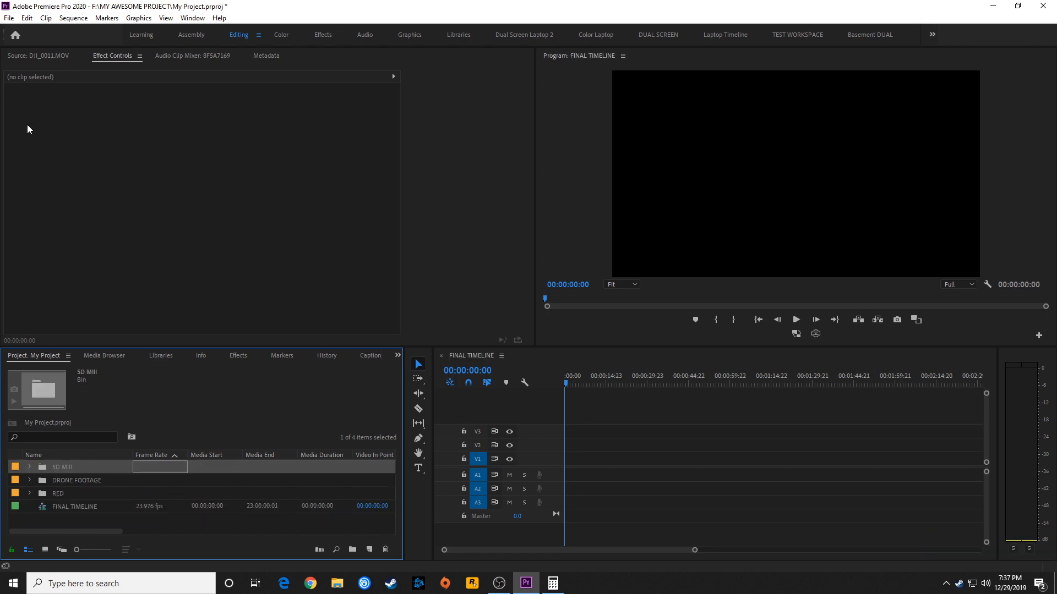
Review the Default Media Scaling setting in the Media preferences and leave the preferences without saving
{"action": "left_click", "coordinate": [26, 17]}
{"action": "mouse_move", "coordinate": [62, 353]}
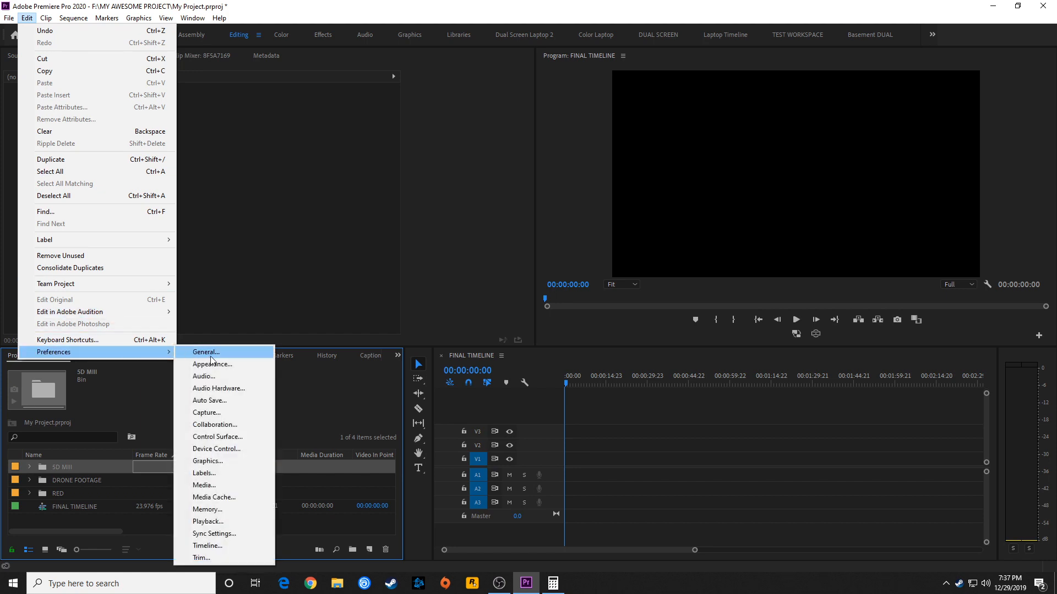
{"action": "left_click", "coordinate": [232, 352]}
{"action": "left_click", "coordinate": [26, 18]}
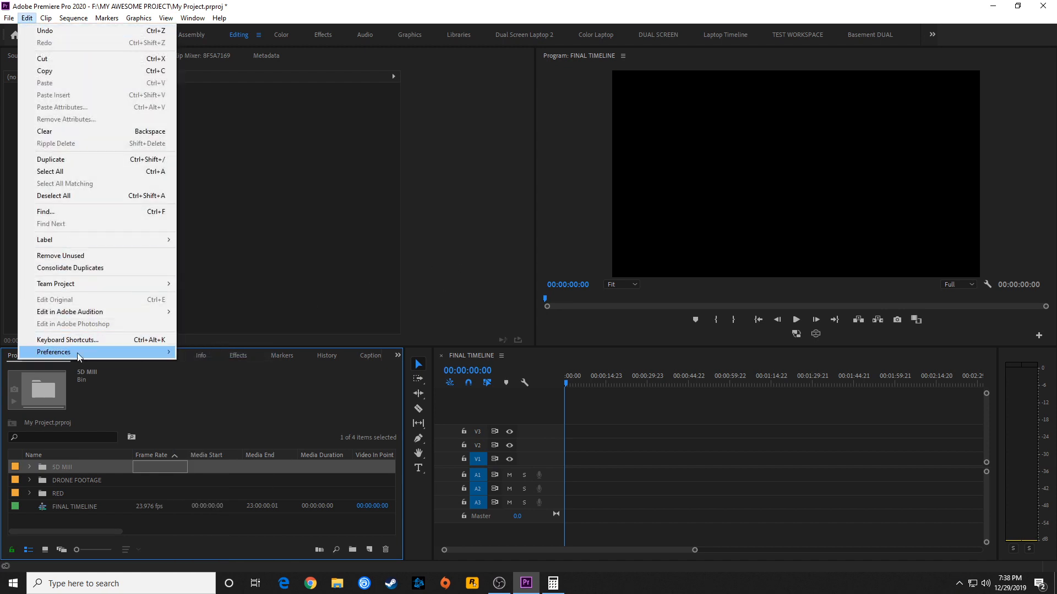
{"action": "mouse_move", "coordinate": [79, 356]}
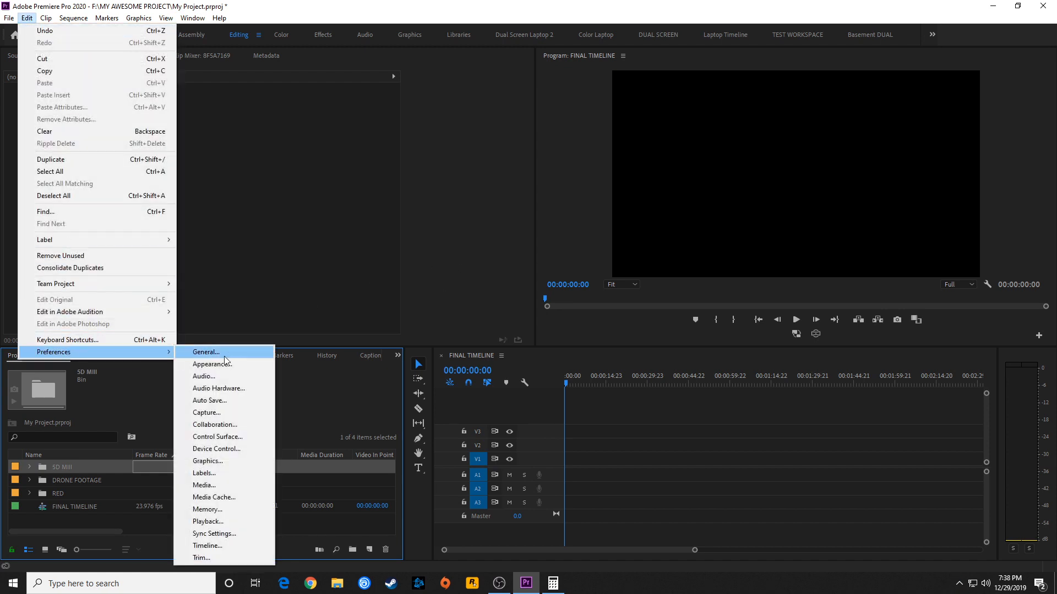
{"action": "left_click", "coordinate": [223, 485]}
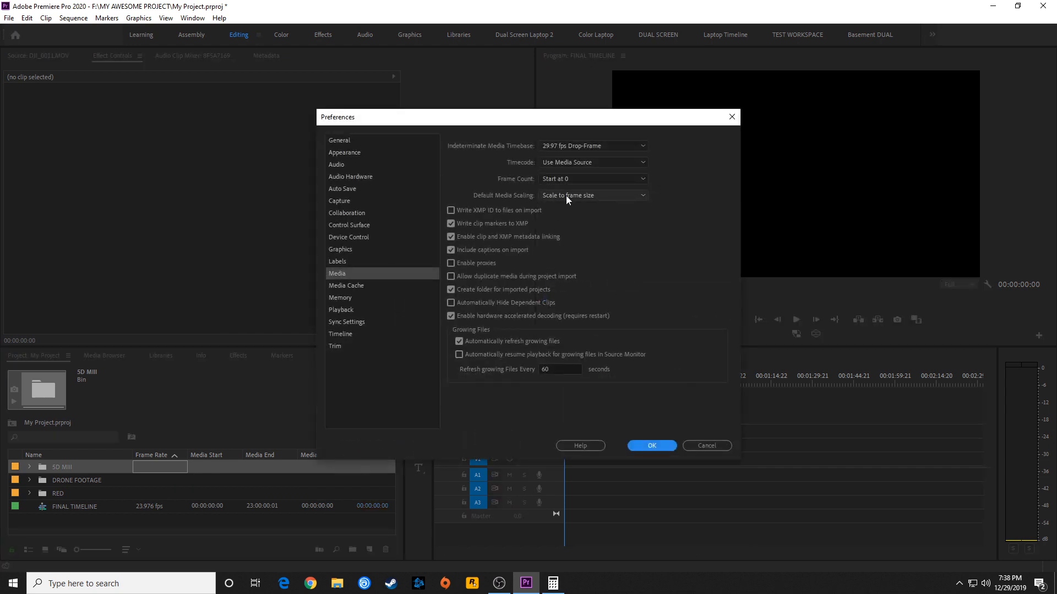
{"action": "left_click", "coordinate": [566, 196]}
{"action": "left_click", "coordinate": [552, 198]}
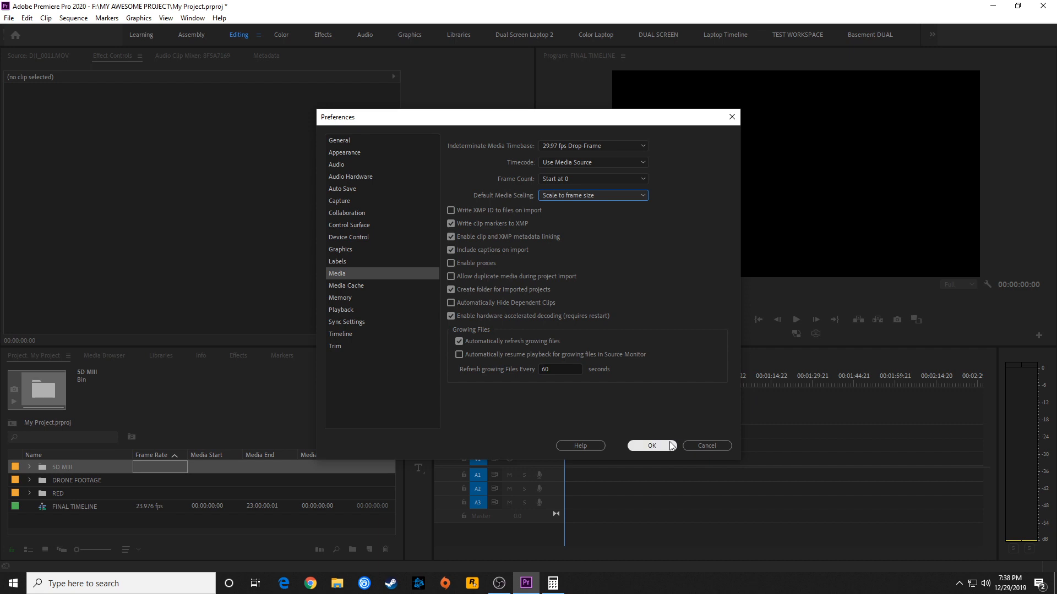
{"action": "left_click", "coordinate": [708, 446]}
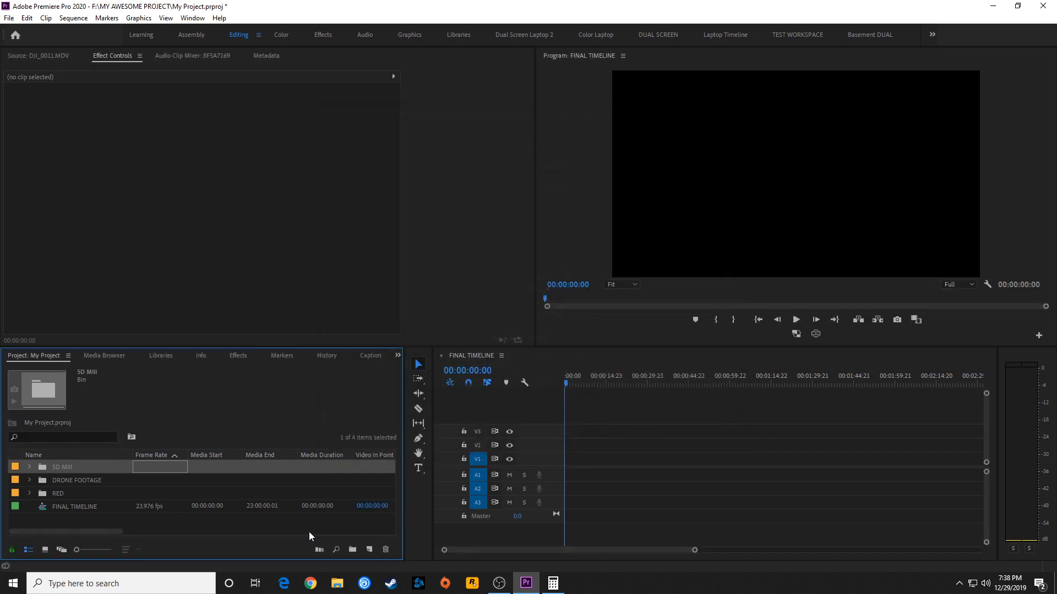
Place 8F5A7169.MOV from the 5D MIII bin at the start of FINAL TIMELINE on V1
{"action": "left_click", "coordinate": [30, 467]}
{"action": "left_click", "coordinate": [50, 481]}
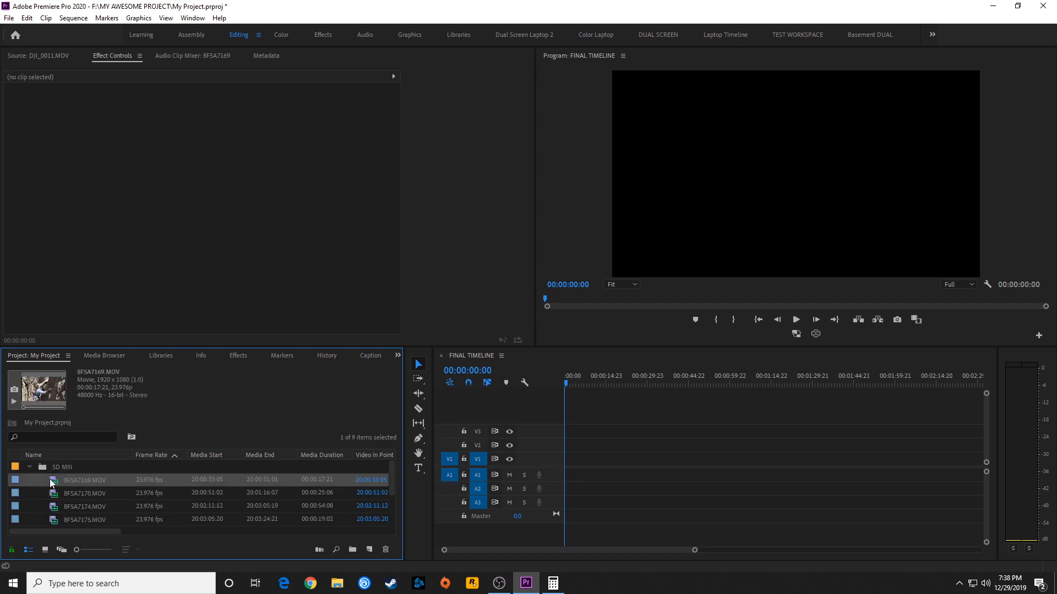
{"action": "left_click_drag", "start_coordinate": [50, 481], "coordinate": [545, 462]}
{"action": "left_click", "coordinate": [30, 466]}
Append DJI_0062.MOV from the DRONE FOOTAGE bin directly after the 5D clip on V1
{"action": "left_click", "coordinate": [30, 480]}
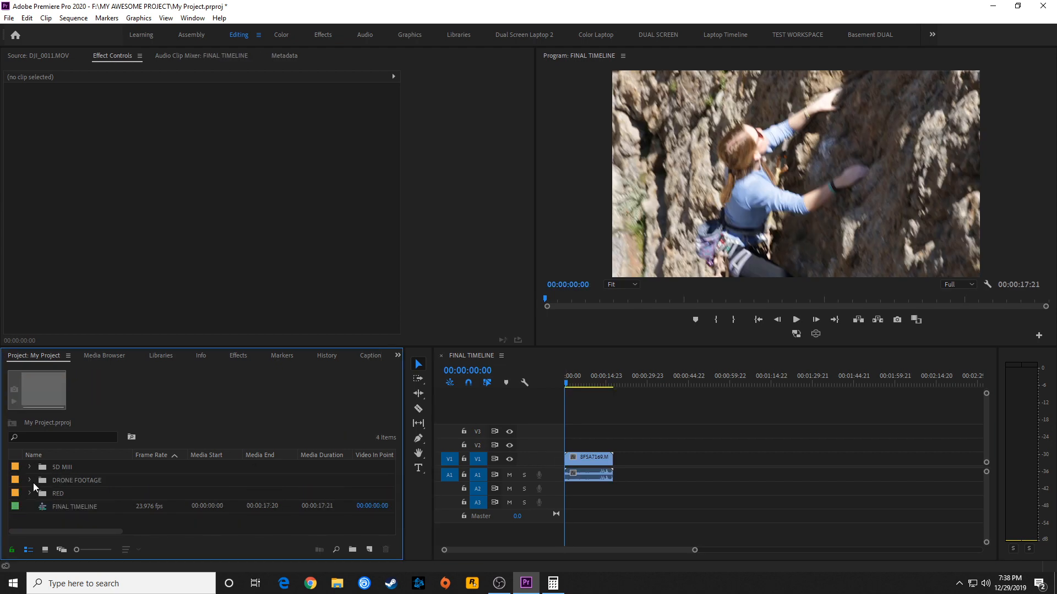
{"action": "left_click_drag", "start_coordinate": [58, 519], "coordinate": [627, 458]}
{"action": "left_click", "coordinate": [752, 383]}
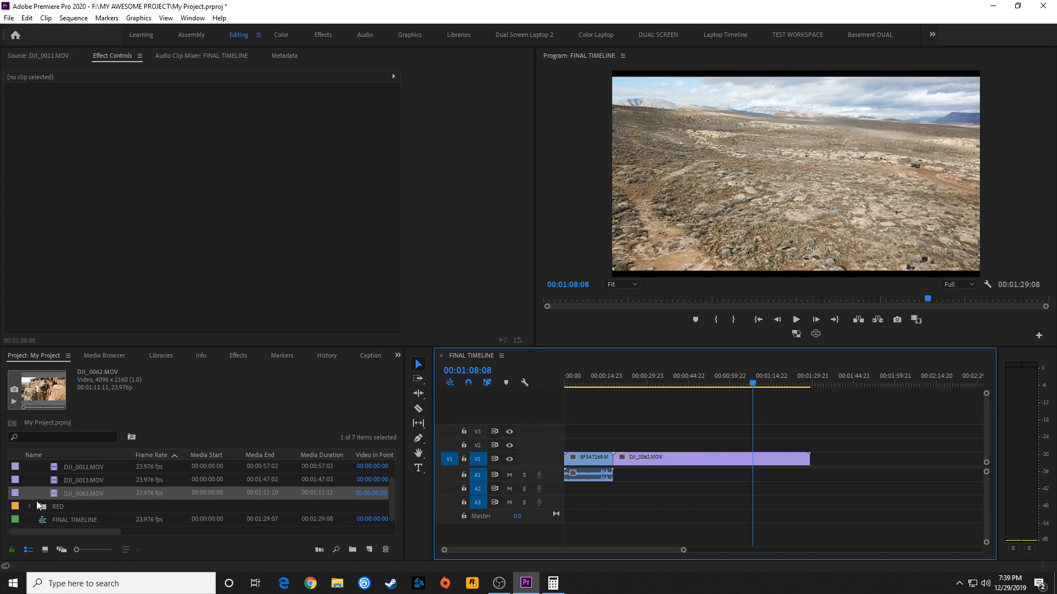
Append A004_C022_0415VT_001.R3D from the RED bin after the drone clip and scrub through all three clips
{"action": "left_click", "coordinate": [30, 480]}
{"action": "left_click_drag", "start_coordinate": [58, 506], "coordinate": [789, 460]}
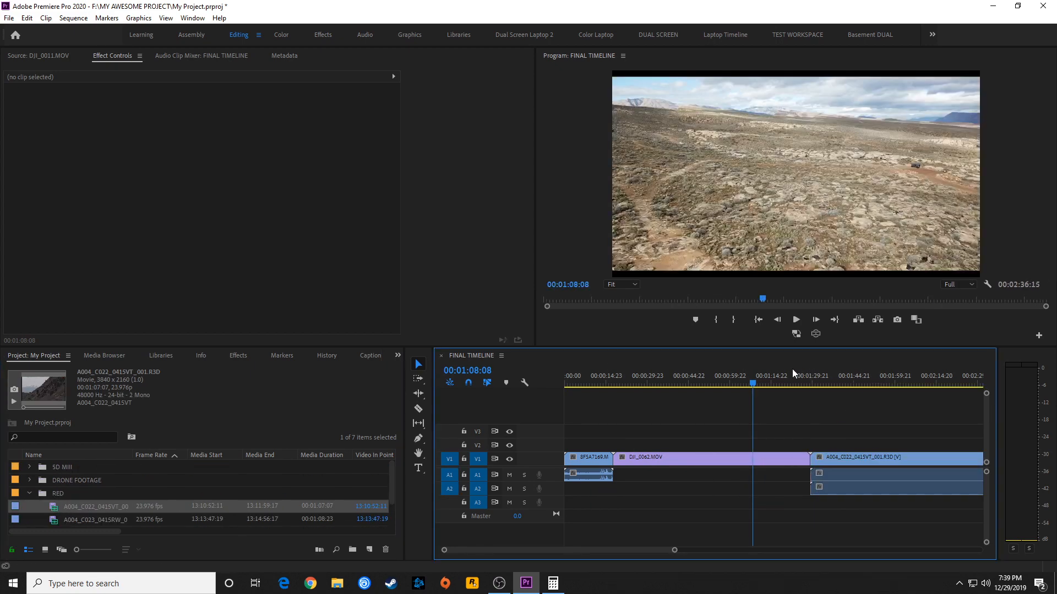
{"action": "key", "text": "backslash"}
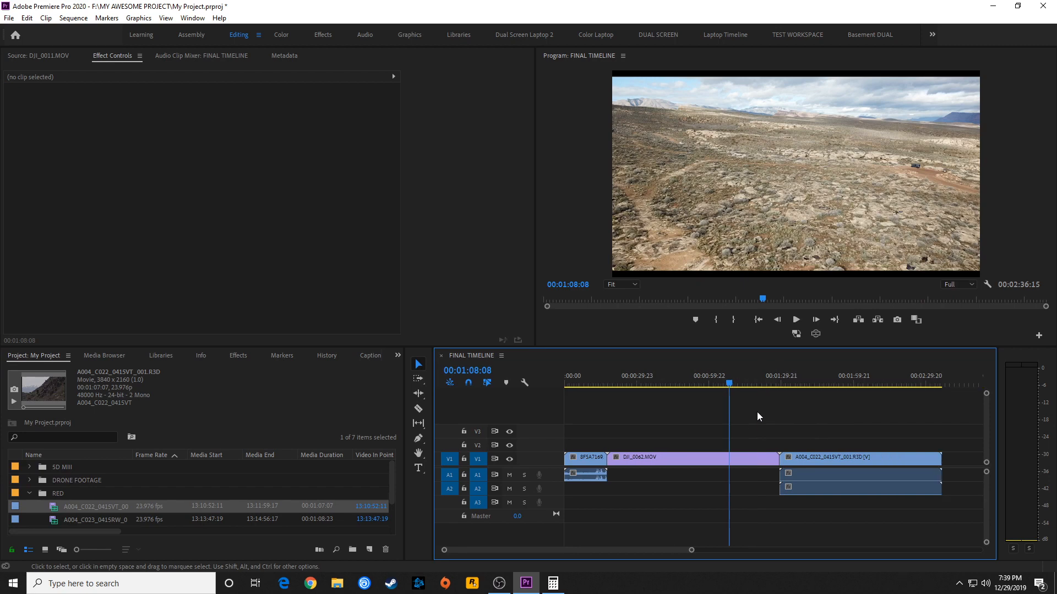
{"action": "left_click_drag", "start_coordinate": [702, 383], "coordinate": [610, 389]}
{"action": "left_click", "coordinate": [679, 388]}
{"action": "left_click_drag", "start_coordinate": [680, 388], "coordinate": [832, 400]}
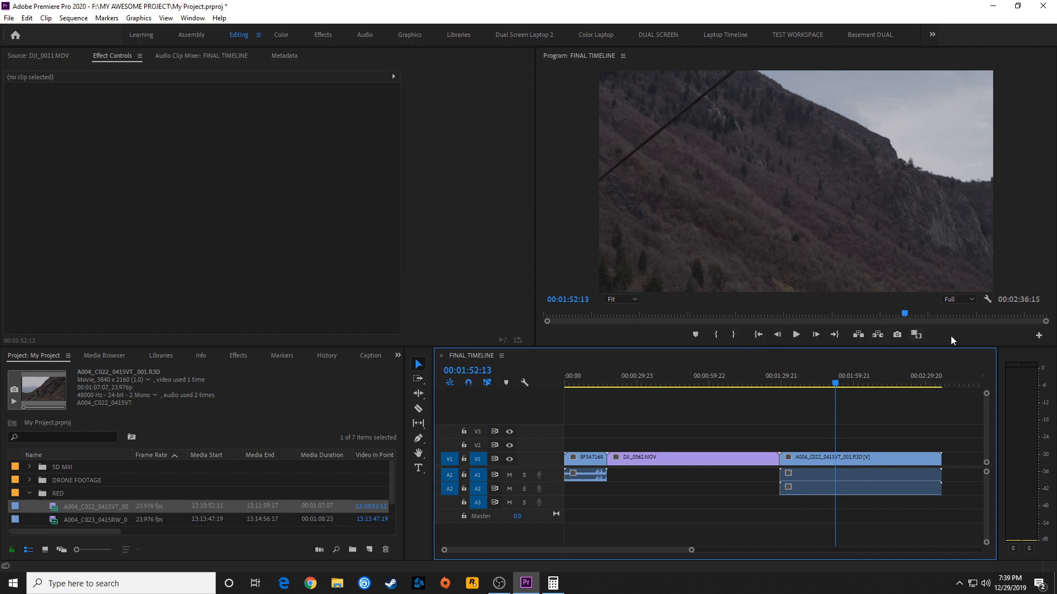
Add the Toggle Proxies button to the Program monitor's controls and turn proxies on
{"action": "left_click", "coordinate": [1038, 337]}
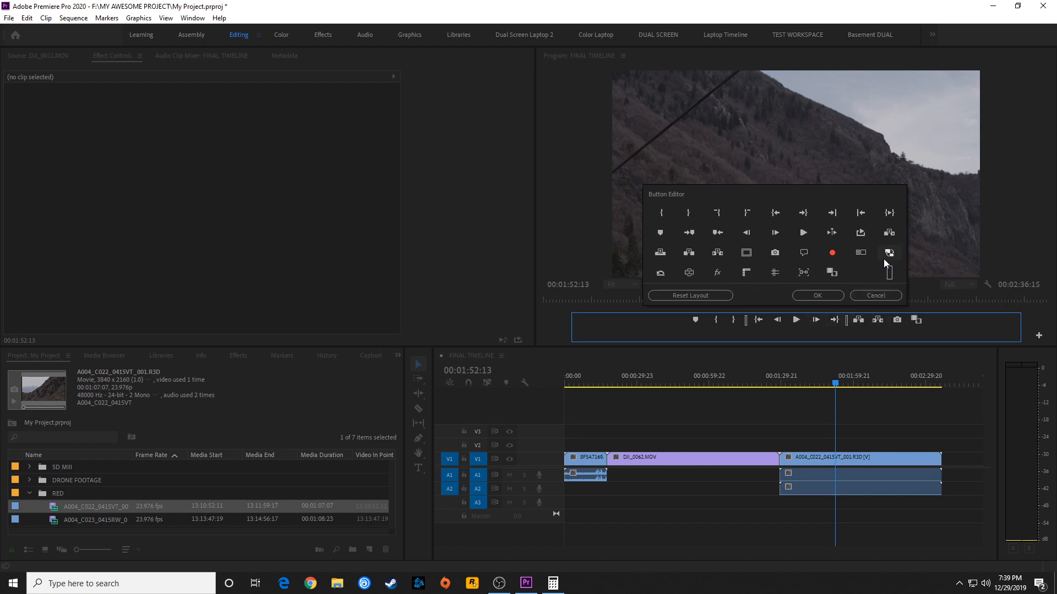
{"action": "left_click_drag", "start_coordinate": [887, 254], "coordinate": [935, 325]}
{"action": "left_click", "coordinate": [842, 299]}
{"action": "left_click", "coordinate": [810, 294]}
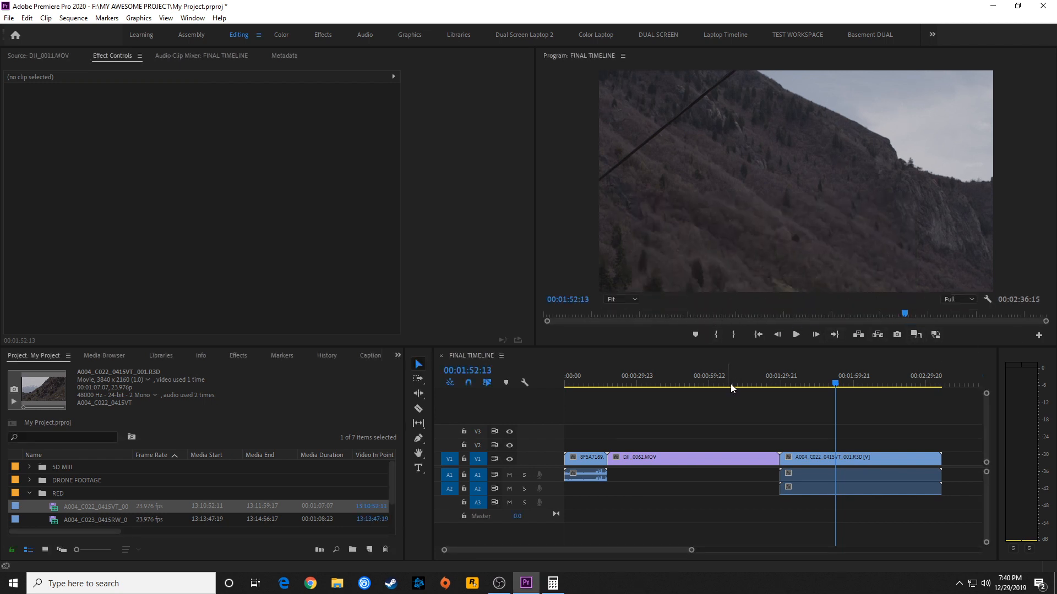
{"action": "left_click", "coordinate": [935, 338]}
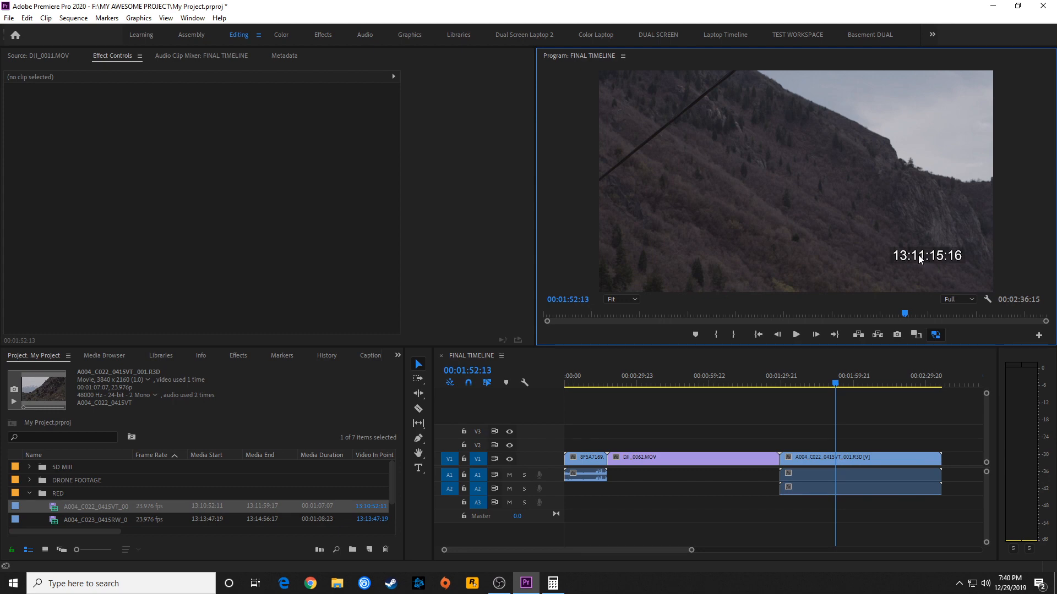
Mute audio track A1 and scrub through the 5D and drone clips with their proxies showing
{"action": "left_click_drag", "start_coordinate": [830, 385], "coordinate": [584, 412]}
{"action": "left_click", "coordinate": [509, 475]}
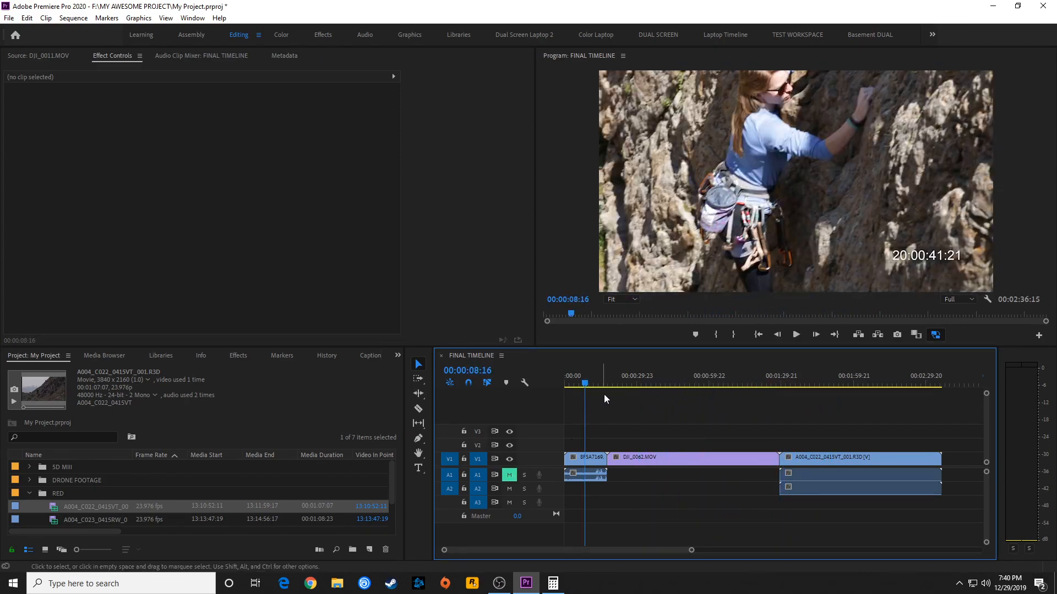
{"action": "left_click", "coordinate": [651, 377]}
{"action": "left_click_drag", "start_coordinate": [652, 377], "coordinate": [691, 377]}
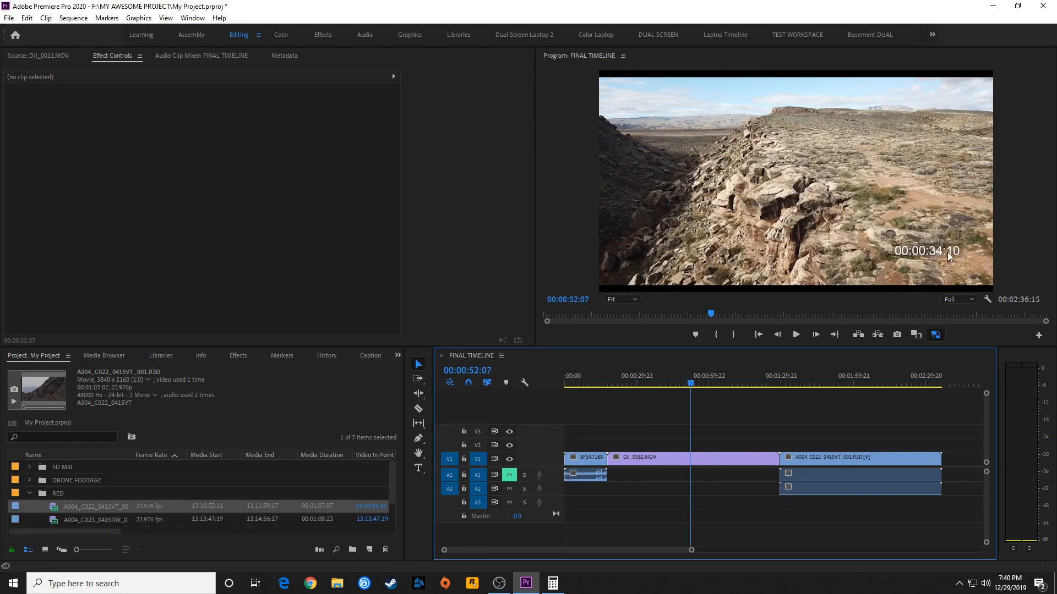
Ripple-trim the end of the RED clip and both the end and start of the drone clip to shorten the timeline
{"action": "key", "text": "Down"}
{"action": "mouse_move", "coordinate": [795, 379]}
{"action": "left_mouse_down"}
{"action": "mouse_move", "coordinate": [821, 379]}
{"action": "mouse_move", "coordinate": [799, 383]}
{"action": "left_mouse_up"}
{"action": "key", "text": "w"}
{"action": "key", "text": "w"}
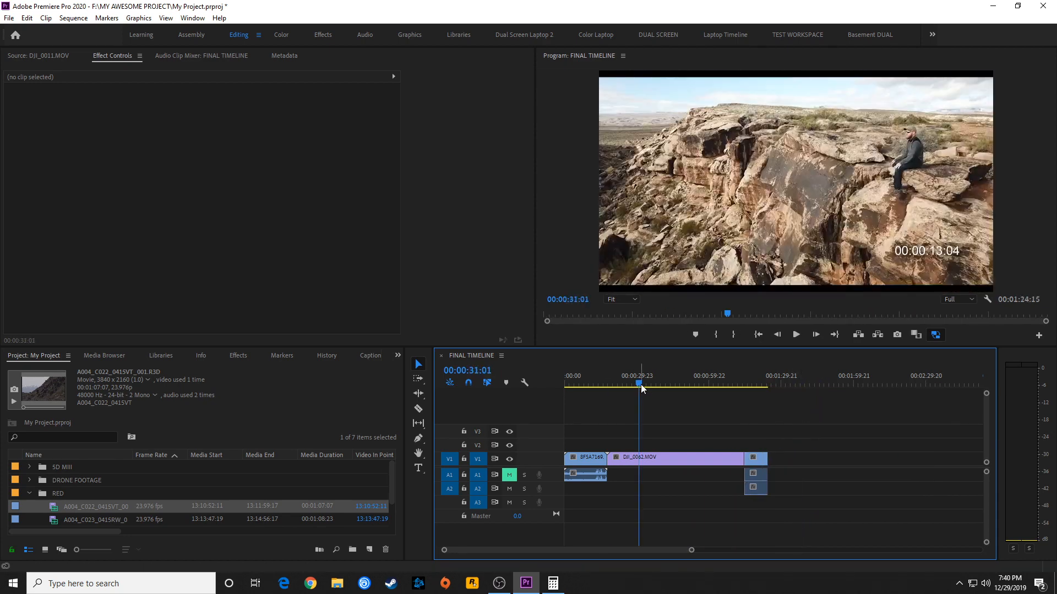
{"action": "key", "text": "q"}
Play a short part of the drone clip and switch proxies off and on again to compare the picture
{"action": "left_click", "coordinate": [663, 379]}
{"action": "key", "text": "space"}
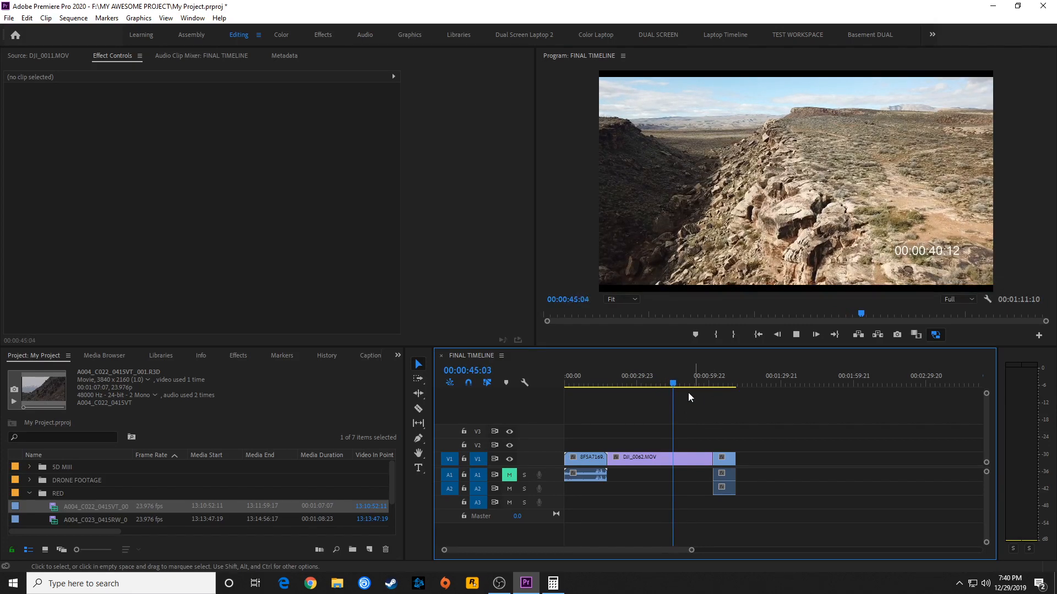
{"action": "key", "text": "space"}
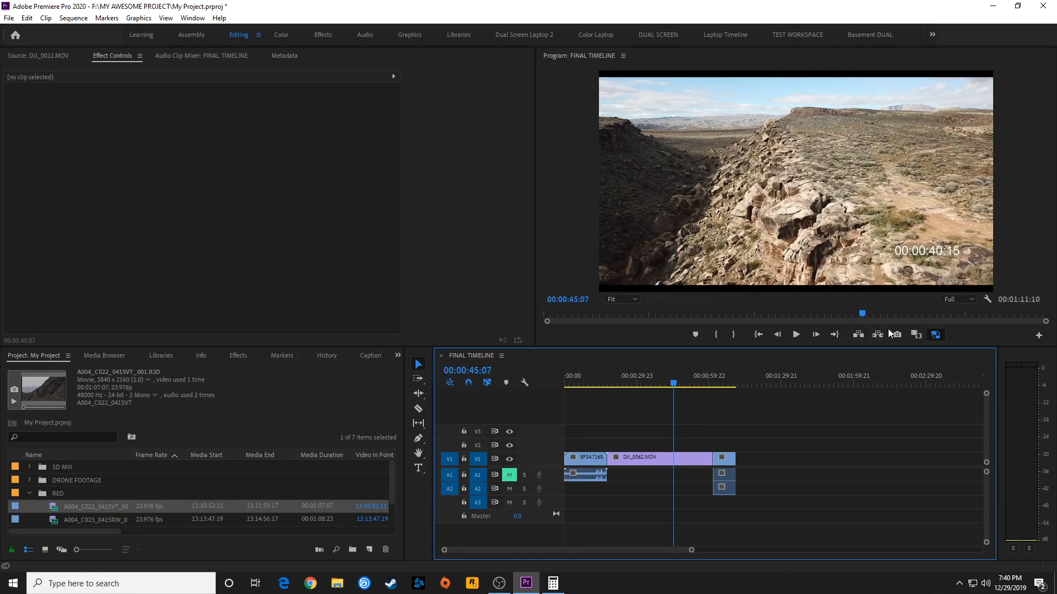
{"action": "left_click", "coordinate": [936, 335]}
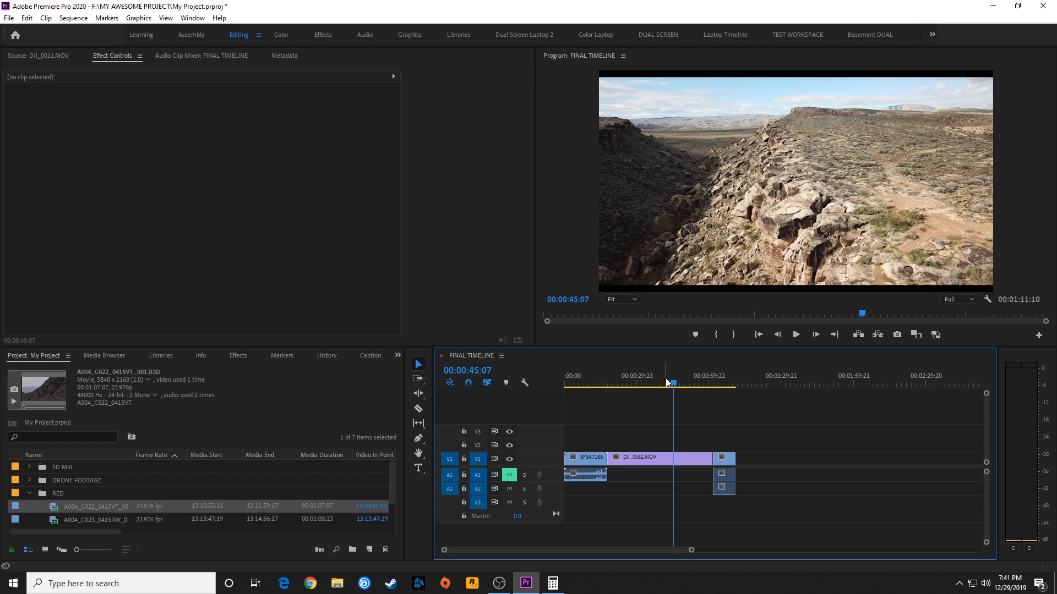
{"action": "left_click", "coordinate": [935, 335]}
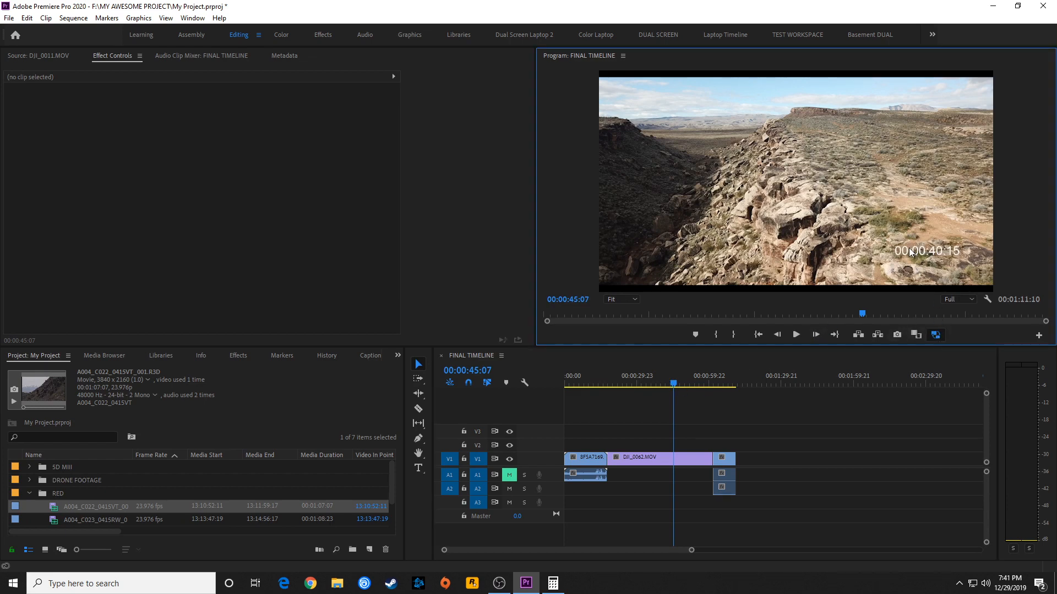
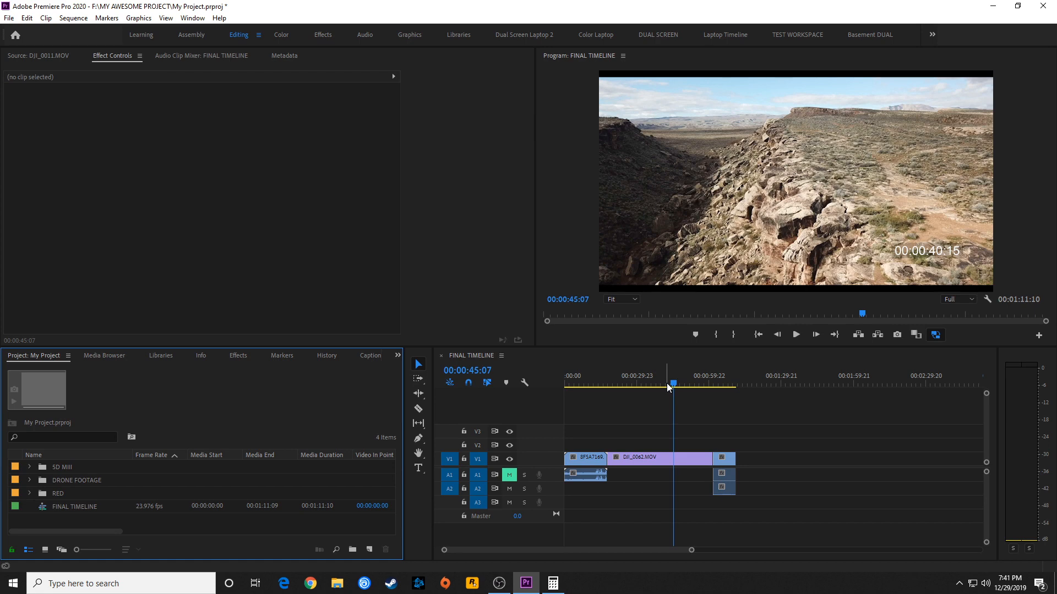
Switch to File Explorer and open the PROXIES folder inside MY AWESOME PROJECT on the MOAR EXTRA (F:) drive
{"action": "left_click", "coordinate": [336, 583]}
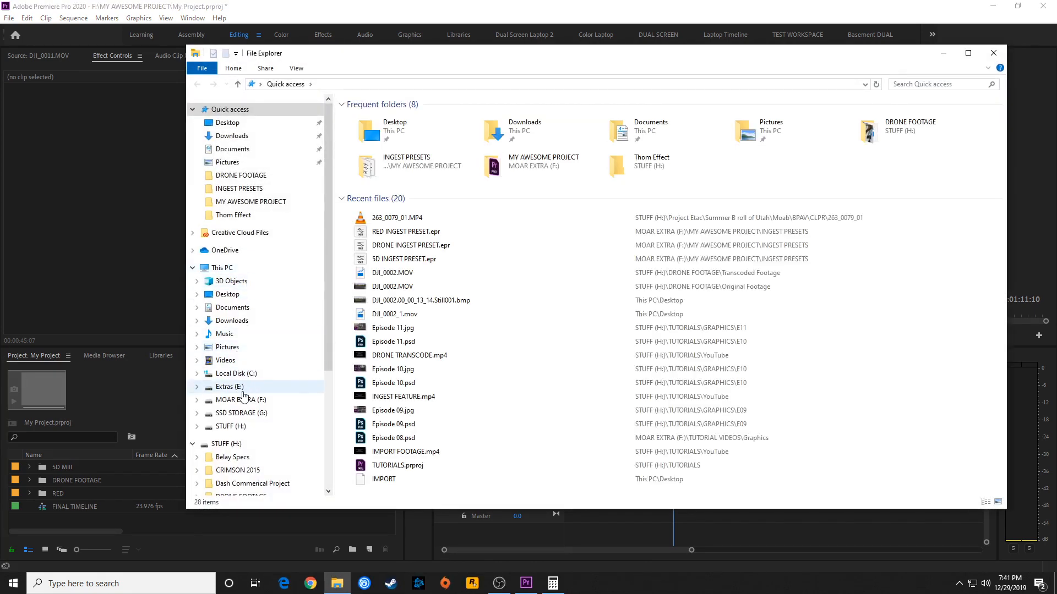
{"action": "left_click", "coordinate": [241, 399]}
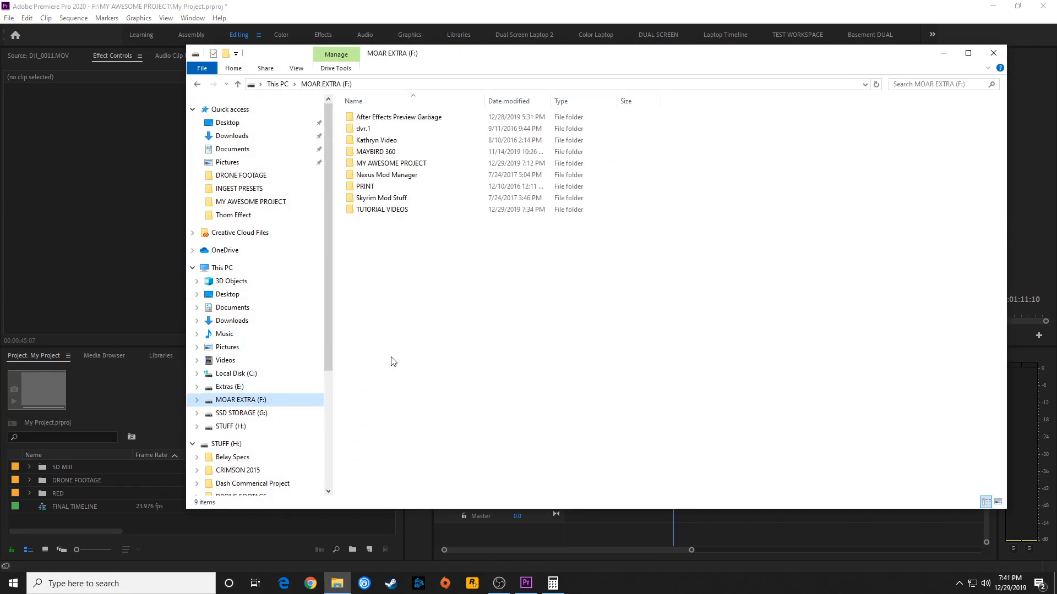
{"action": "double_click", "coordinate": [391, 163]}
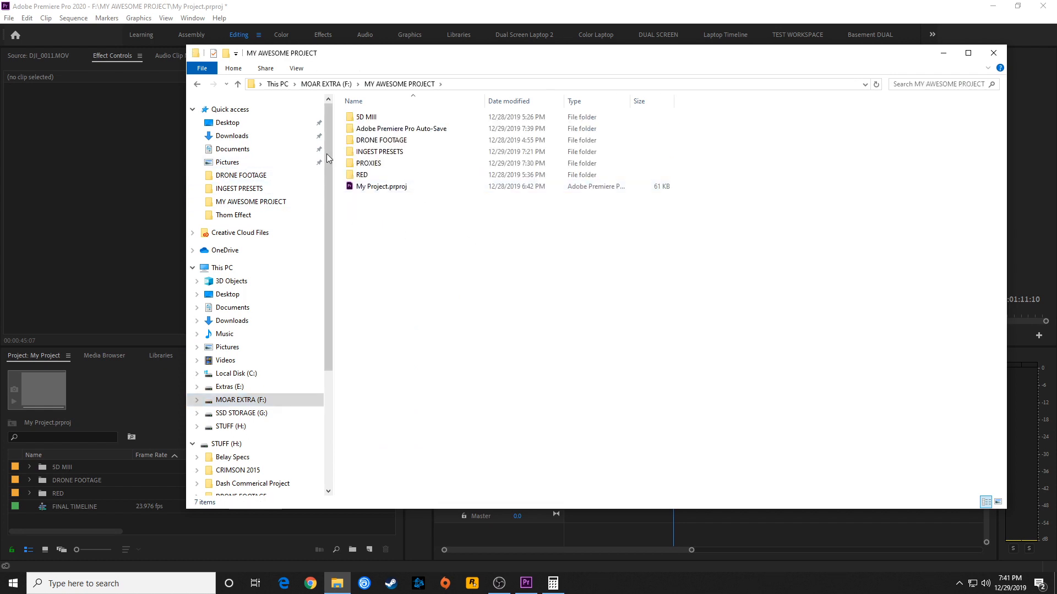
{"action": "double_click", "coordinate": [368, 163]}
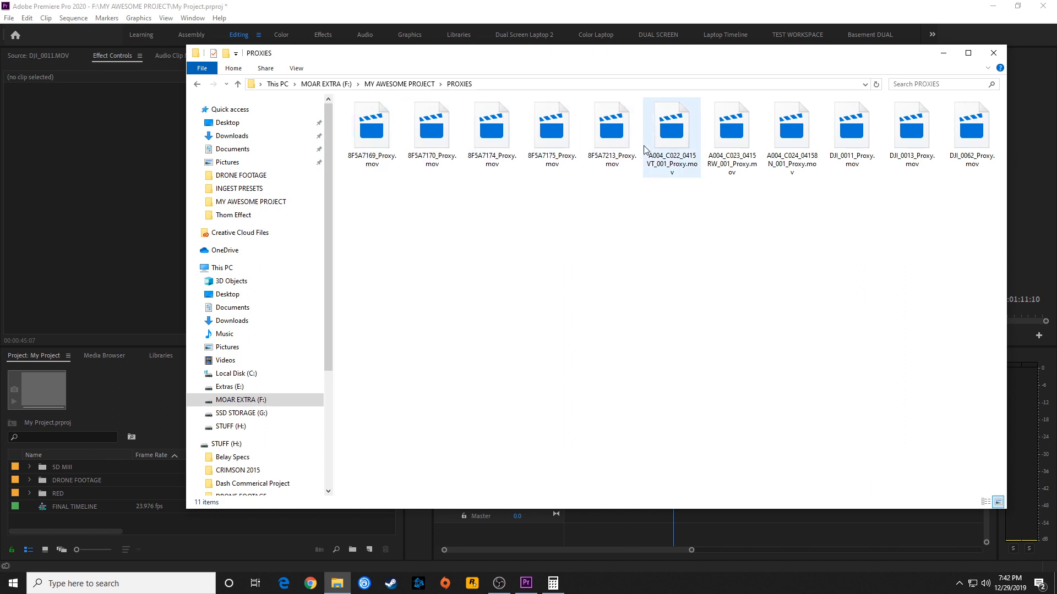
Select the three RED proxy files and the three drone proxy files one after another to inspect them
{"action": "left_click", "coordinate": [688, 145]}
{"action": "left_click", "coordinate": [739, 148]}
{"action": "left_click", "coordinate": [792, 137]}
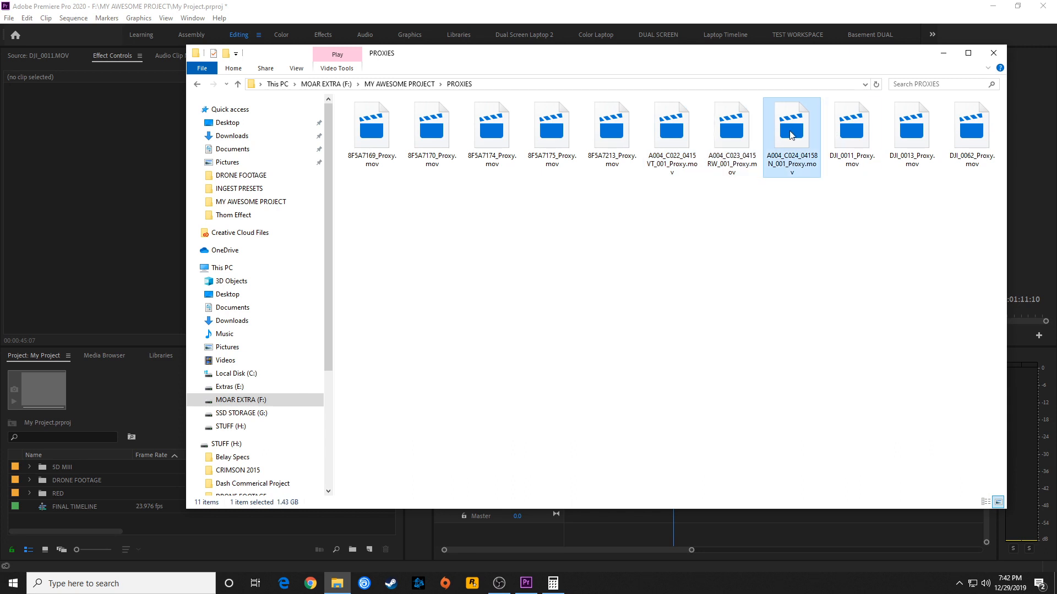
{"action": "left_click", "coordinate": [860, 137]}
{"action": "left_click", "coordinate": [926, 138]}
{"action": "left_click", "coordinate": [966, 137]}
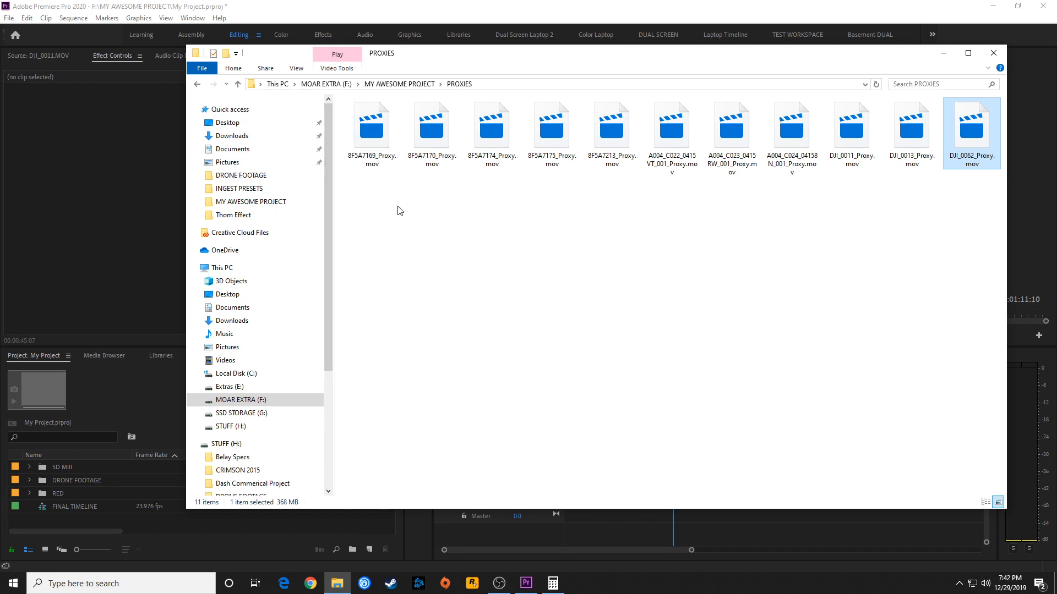
Return to Premiere Pro and toggle proxies off and back on to compare the drone frame at 00:00:45:07
{"action": "key", "text": "alt+Tab"}
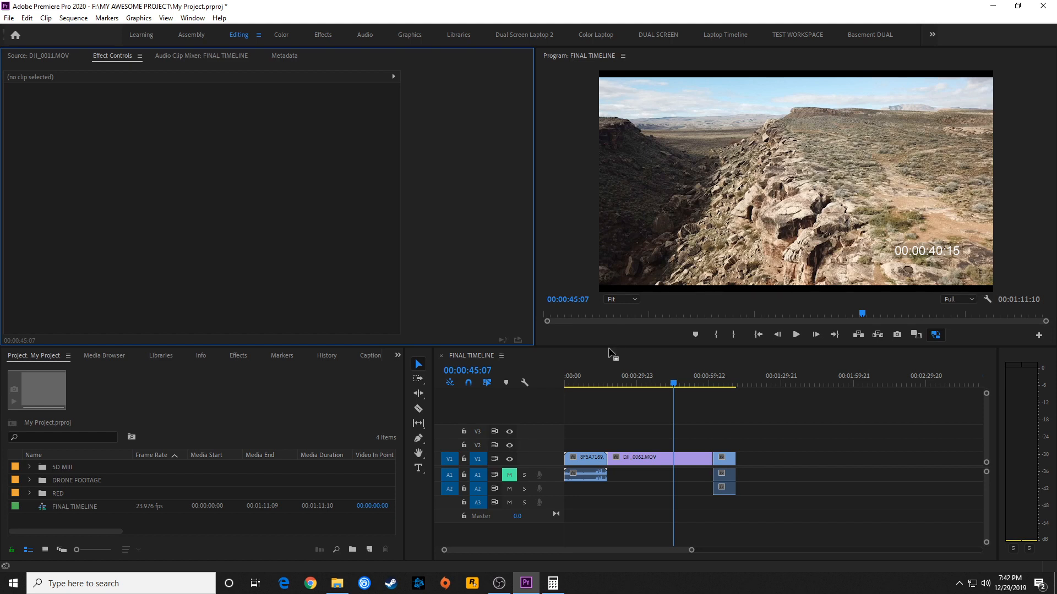
{"action": "left_click", "coordinate": [937, 335]}
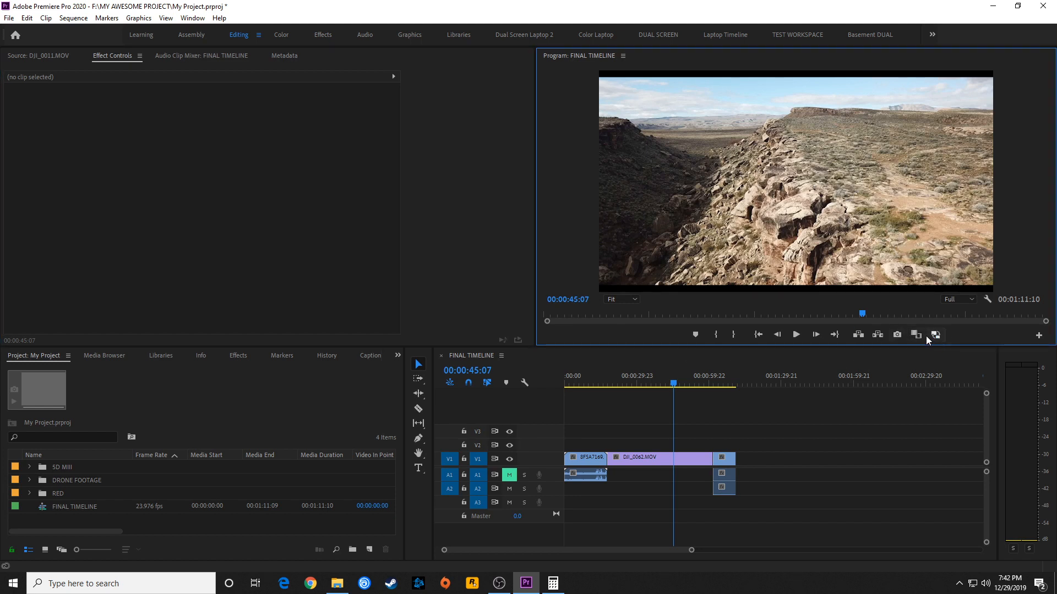
{"action": "left_click", "coordinate": [933, 336]}
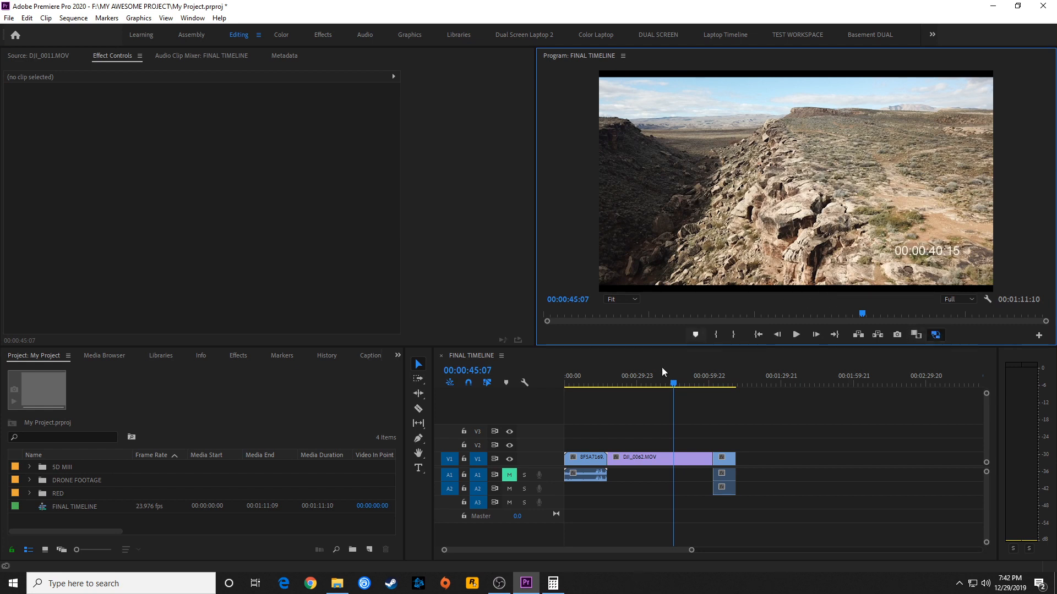